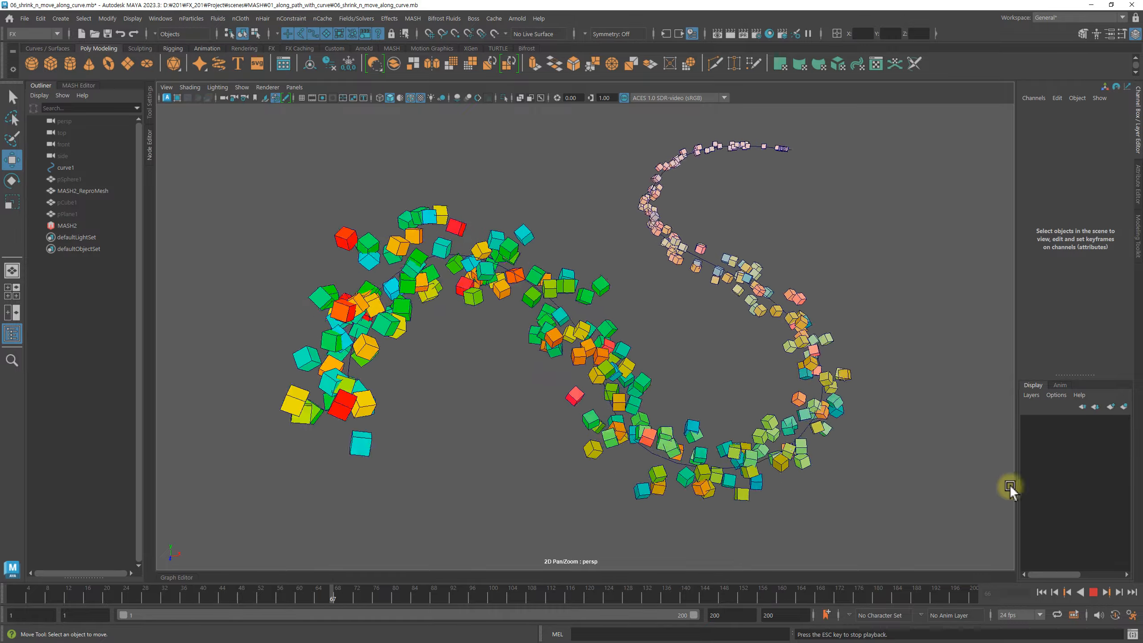
Step: Stop the playback and delete the existing MASH2 network from the scene
{"action": "left_click", "coordinate": [1093, 593]}
{"action": "middle_click_drag", "start_coordinate": [671, 373], "coordinate": [671, 384], "text": "alt"}
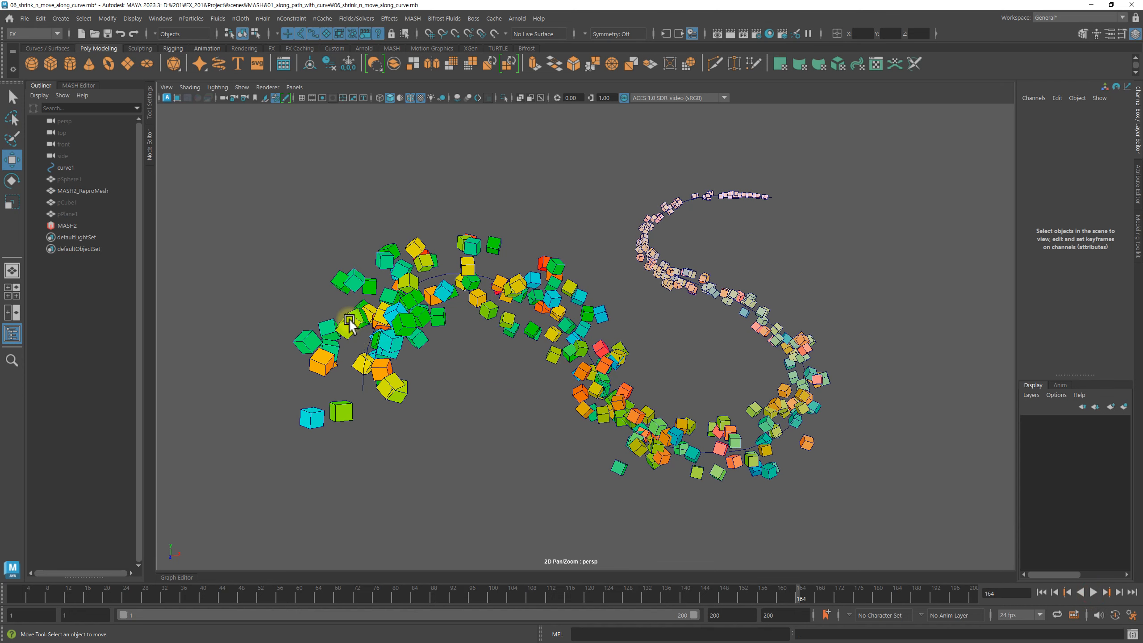
{"action": "left_click", "coordinate": [68, 225]}
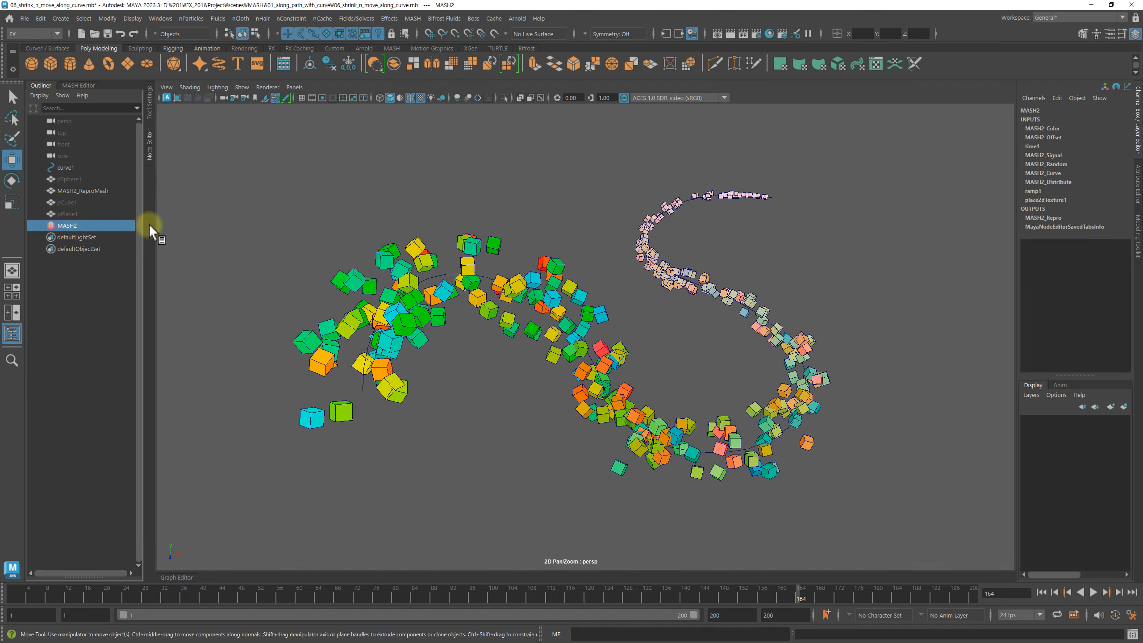
{"action": "key", "text": "Delete"}
Step: Unhide the original pCube1 object
{"action": "left_click", "coordinate": [67, 191]}
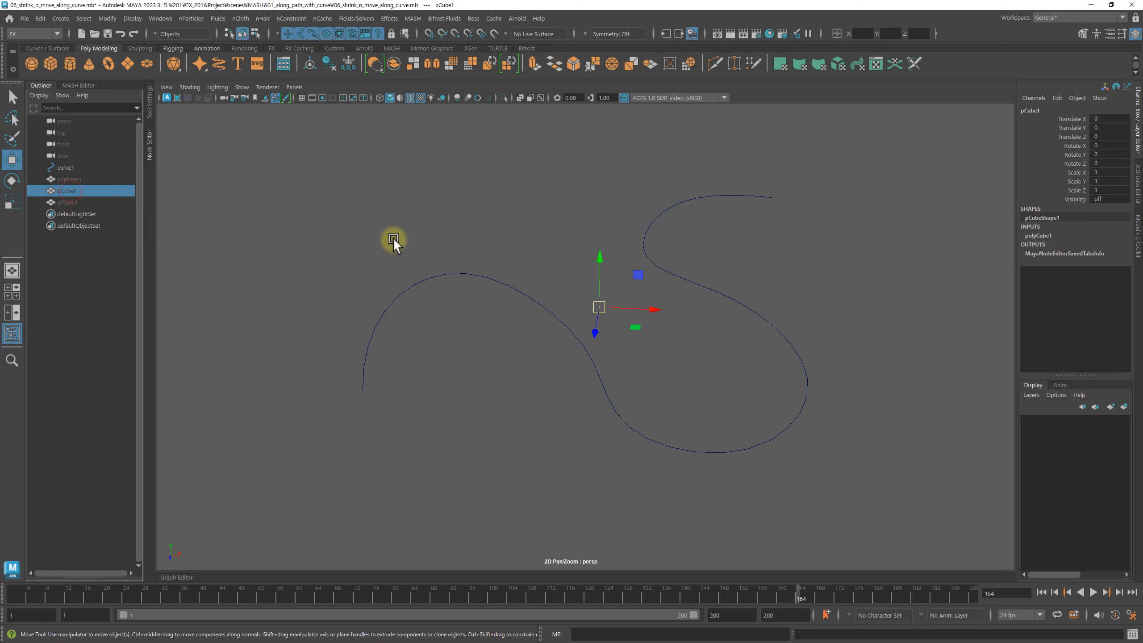
{"action": "scroll", "coordinate": [647, 298], "scroll_direction": "down", "scroll_amount": 1}
{"action": "left_click_drag", "start_coordinate": [647, 297], "coordinate": [609, 282], "text": "alt"}
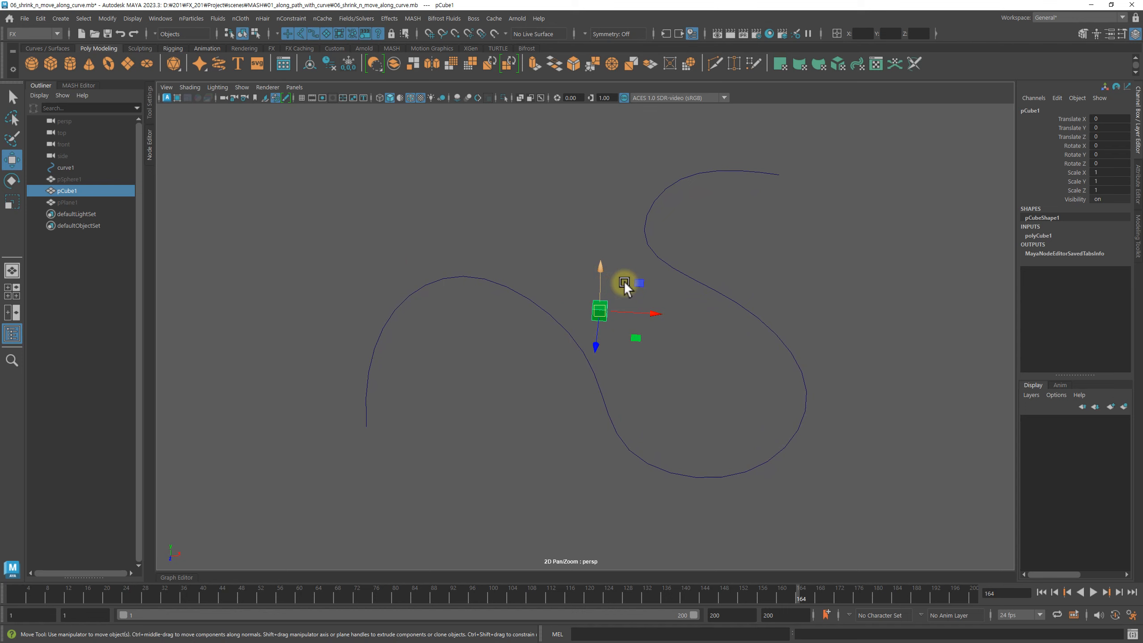
{"action": "left_click", "coordinate": [476, 170]}
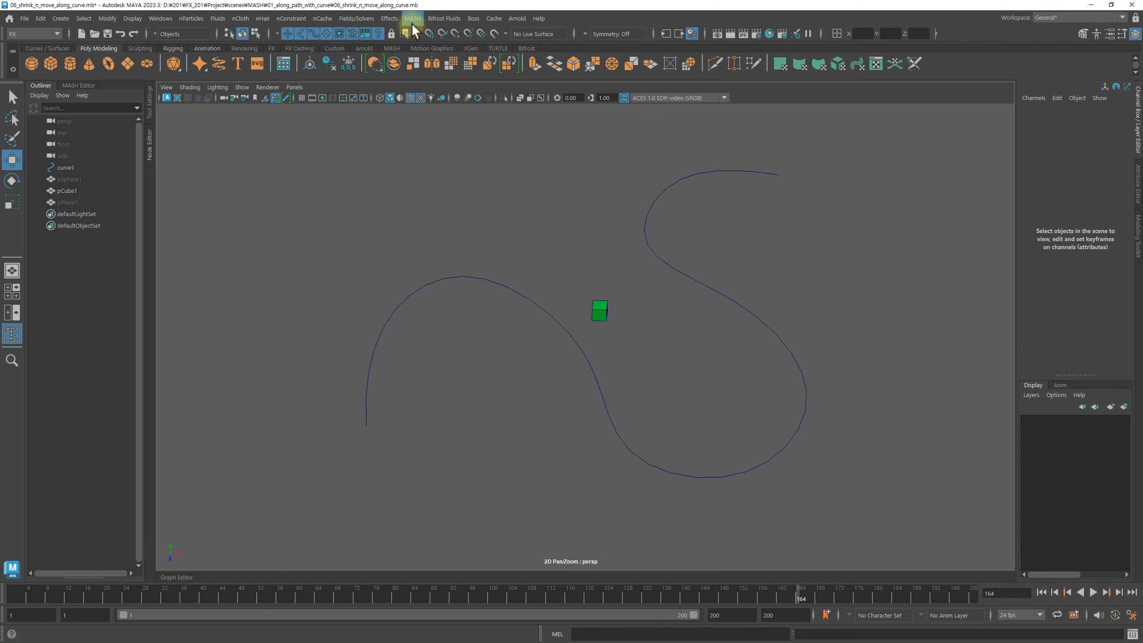
Step: Create a MASH network from pCube1 and add a Curve node with curve1 as its input curve
{"action": "left_click", "coordinate": [598, 309]}
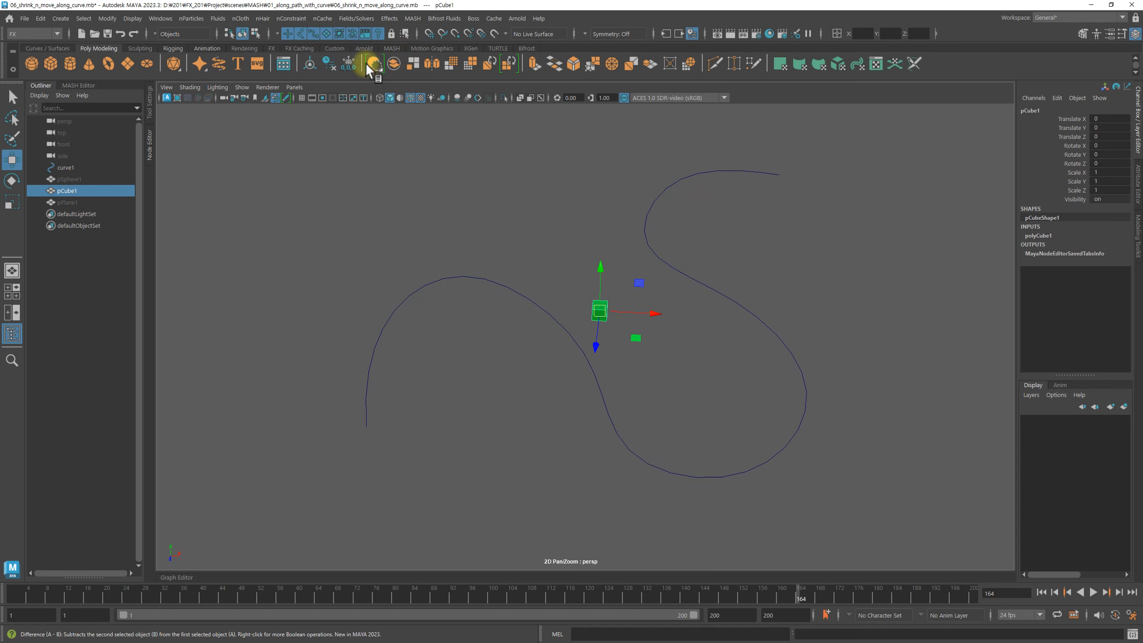
{"action": "left_click", "coordinate": [418, 22]}
{"action": "left_click", "coordinate": [433, 30]}
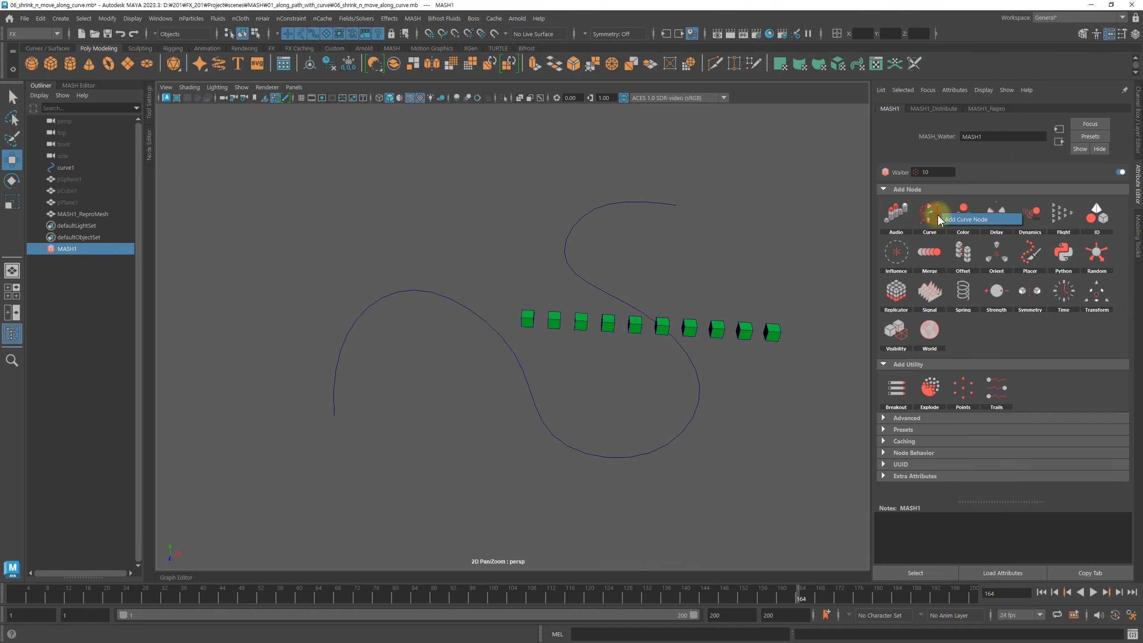
{"action": "left_click", "coordinate": [929, 215]}
{"action": "middle_click_drag", "start_coordinate": [68, 167], "coordinate": [995, 243]}
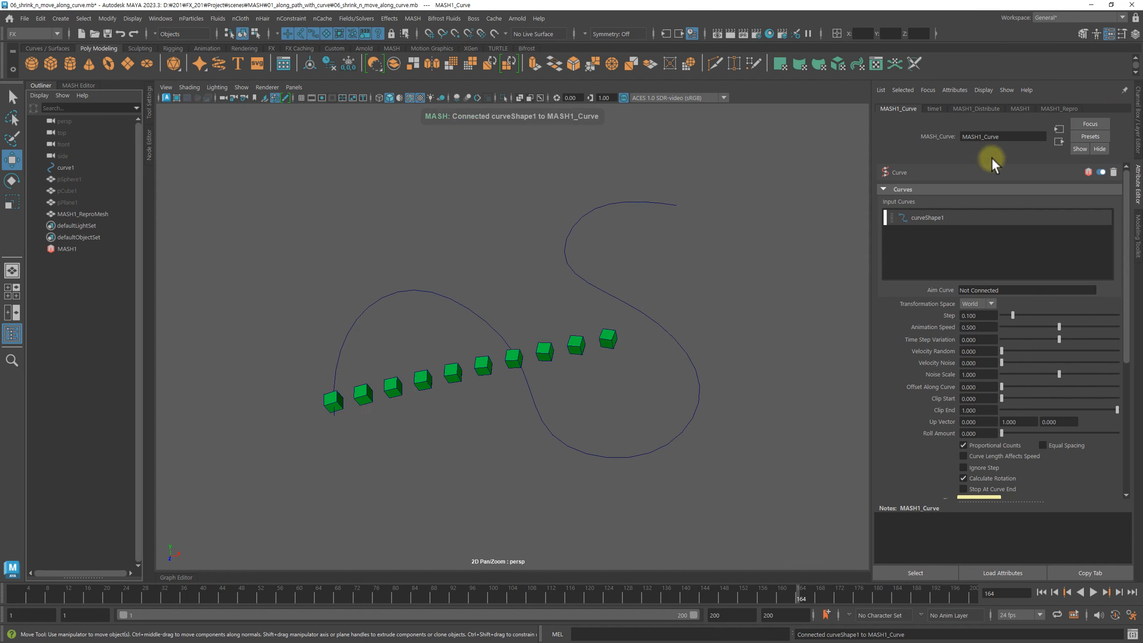
Step: Set the MASH network's number of points to 300 and the Curve node's Step to 1
{"action": "left_click", "coordinate": [988, 105]}
{"action": "left_click_drag", "start_coordinate": [1012, 189], "coordinate": [1039, 189]}
{"action": "left_click", "coordinate": [898, 108]}
Step: Play the animation briefly to check how the cubes travel along the curve, and stop it
{"action": "left_click", "coordinate": [1091, 594]}
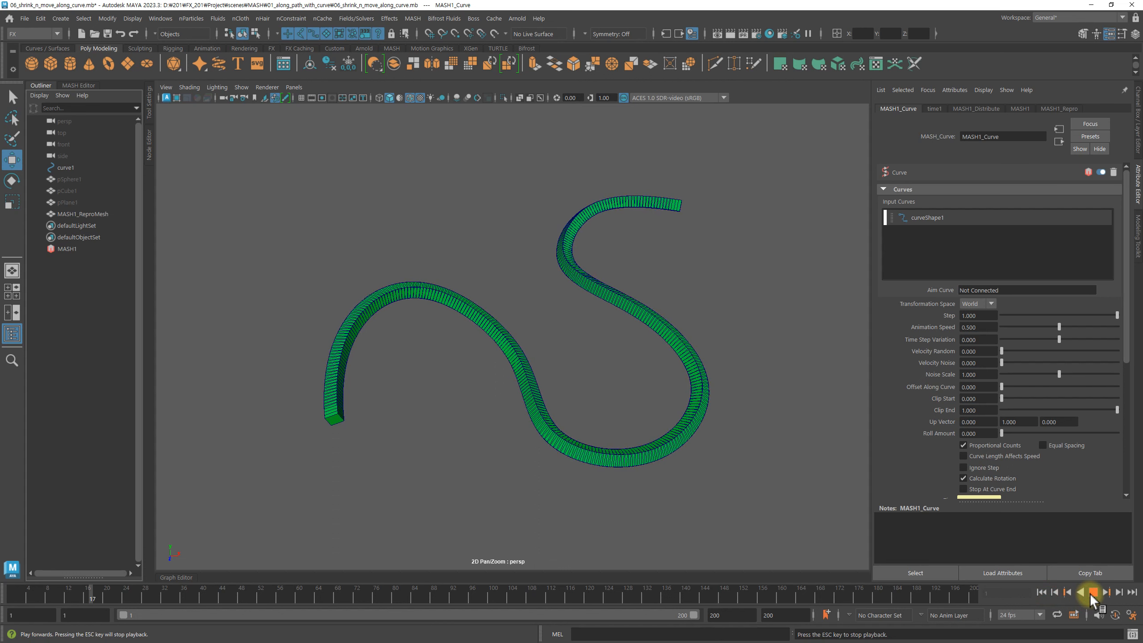
{"action": "left_click", "coordinate": [1089, 594]}
{"action": "right_click_drag", "start_coordinate": [459, 317], "coordinate": [459, 317], "text": "alt"}
Step: Add a Random node to MASH1 and set its Position X, Y and Z to 3
{"action": "left_click", "coordinate": [83, 249]}
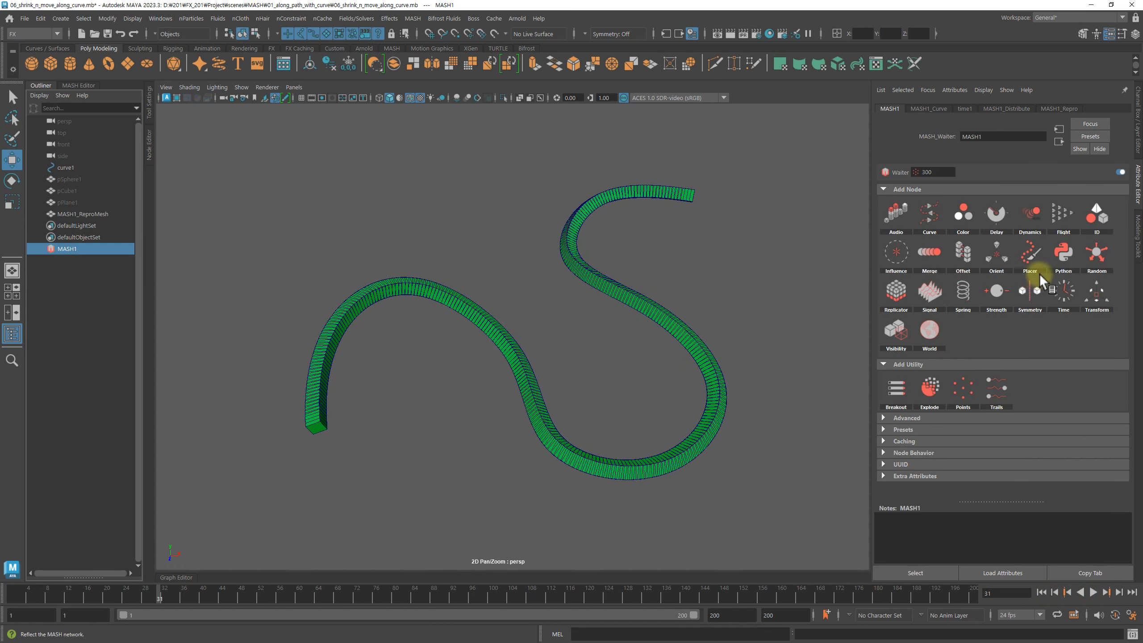
{"action": "left_click", "coordinate": [1092, 266]}
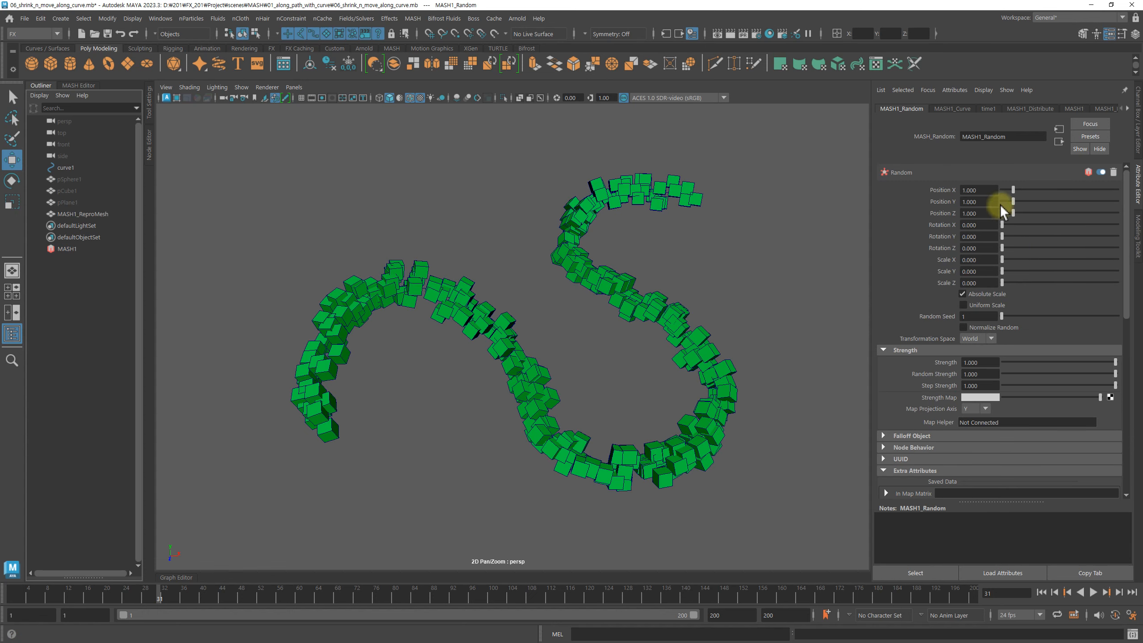
{"action": "type", "text": "3"}
{"action": "left_click", "coordinate": [988, 201]}
{"action": "type", "text": "3"}
{"action": "left_click", "coordinate": [984, 214]}
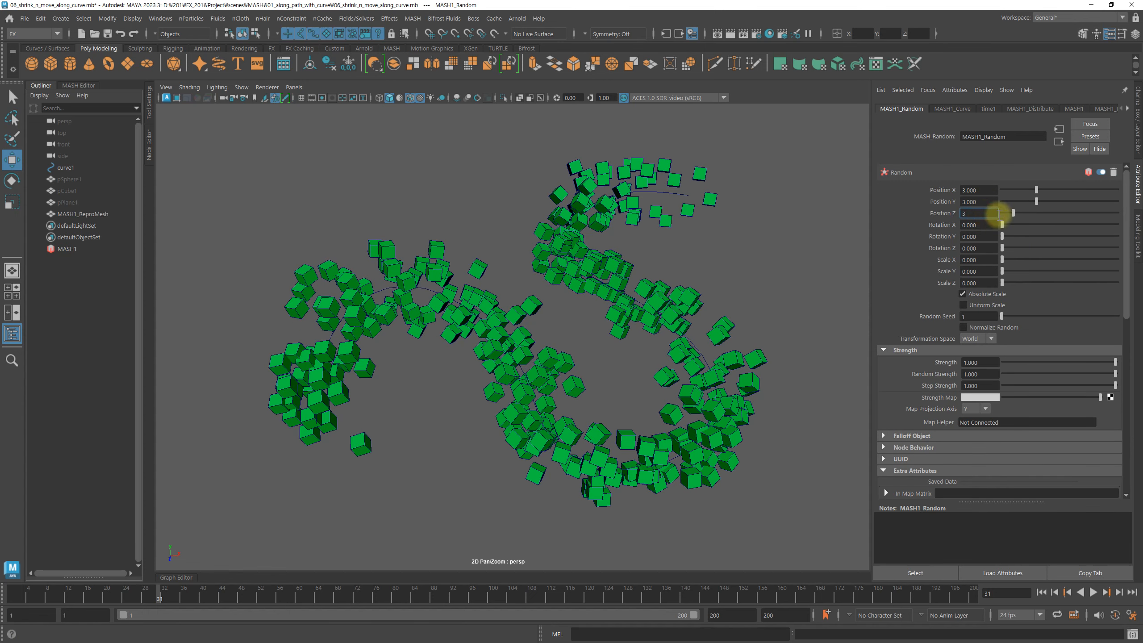
{"action": "type", "text": "3"}
{"action": "key", "text": "Return"}
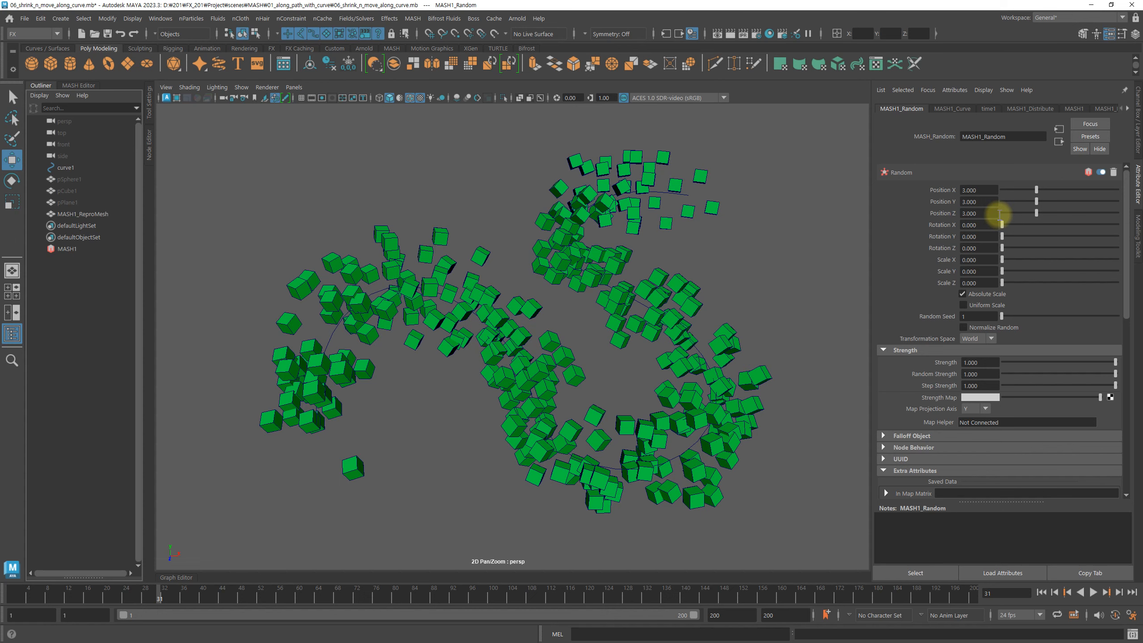
Step: Scale the source pCube1 to 0.3 on the X, Y and Z axes
{"action": "left_click", "coordinate": [71, 191]}
{"action": "key", "text": "ctrl+a"}
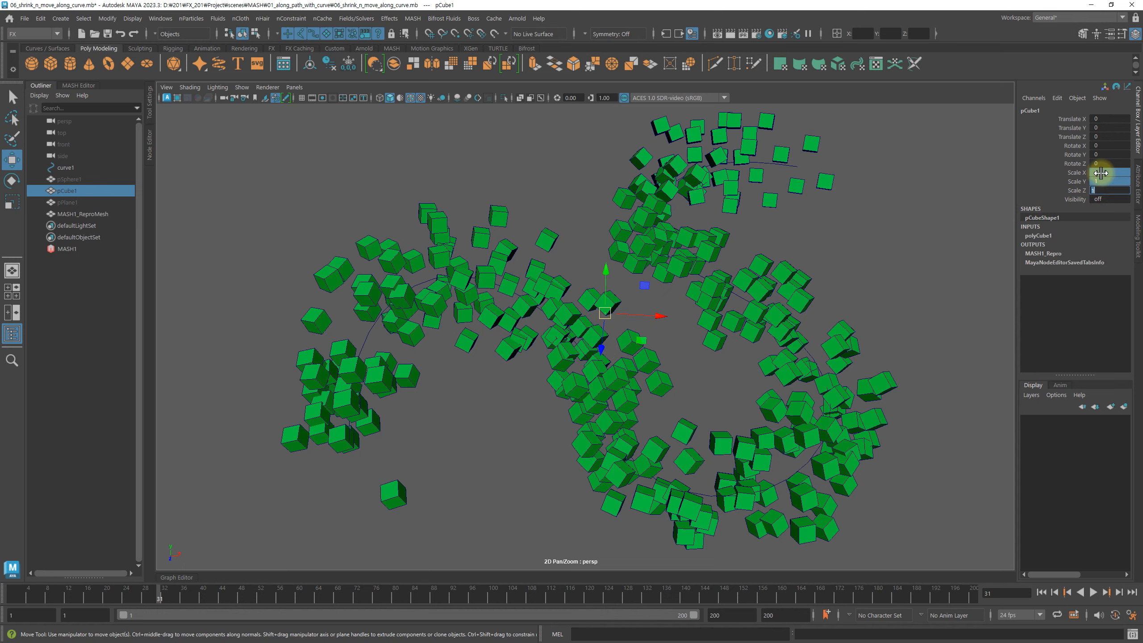
{"action": "key", "text": "Return"}
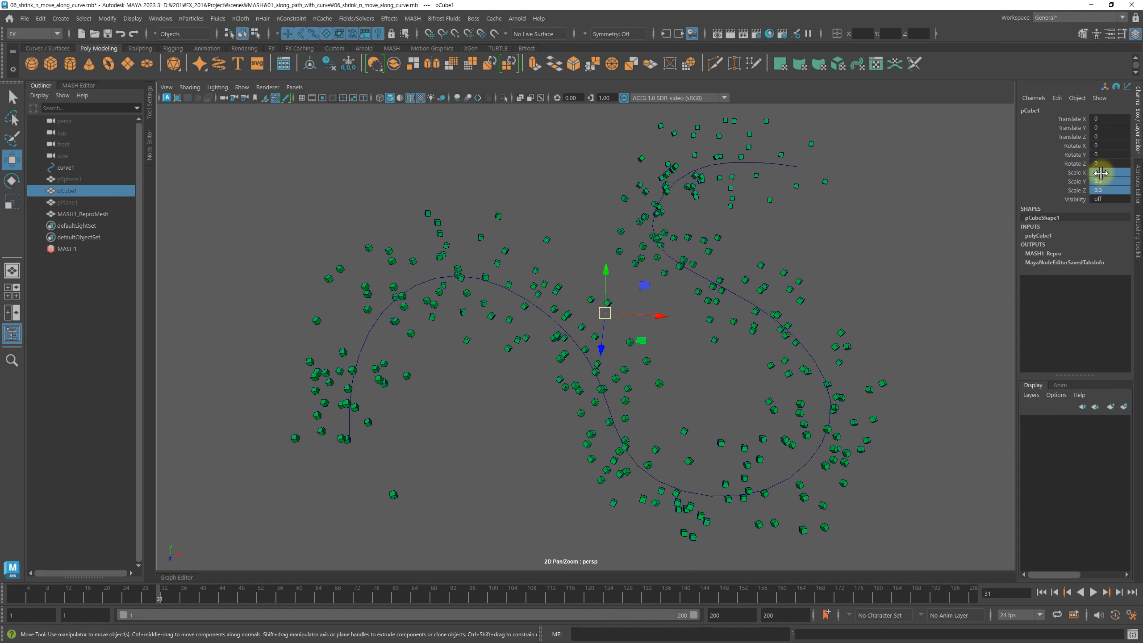
Step: Set the MASH1 Random node's Rotation X and Rotation Y to 180
{"action": "left_click", "coordinate": [65, 249]}
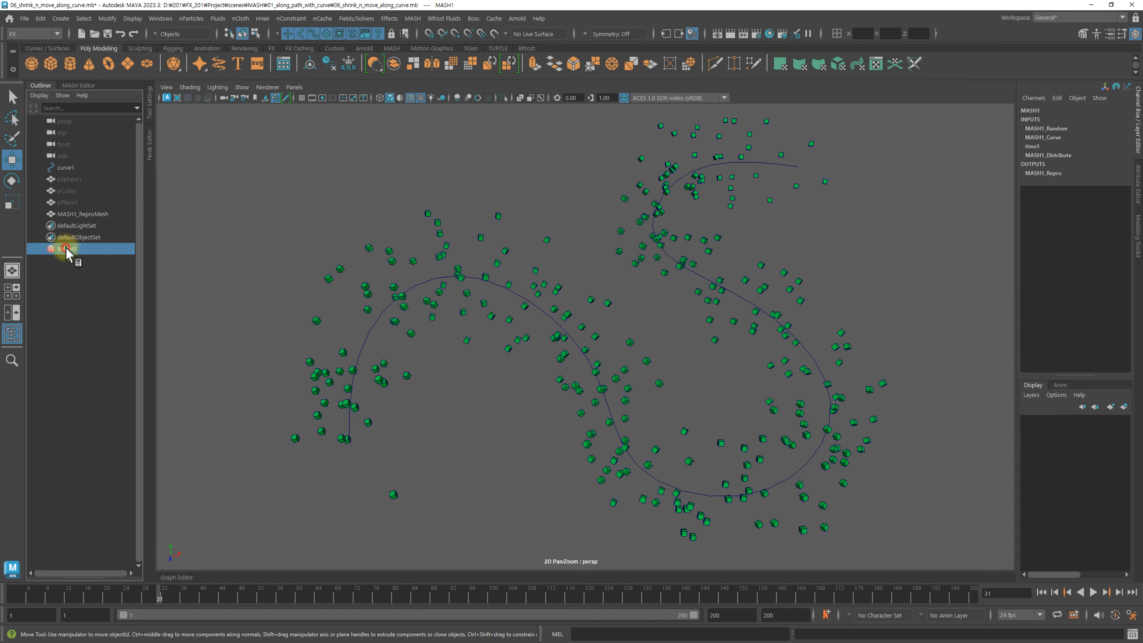
{"action": "key", "text": "ctrl+a"}
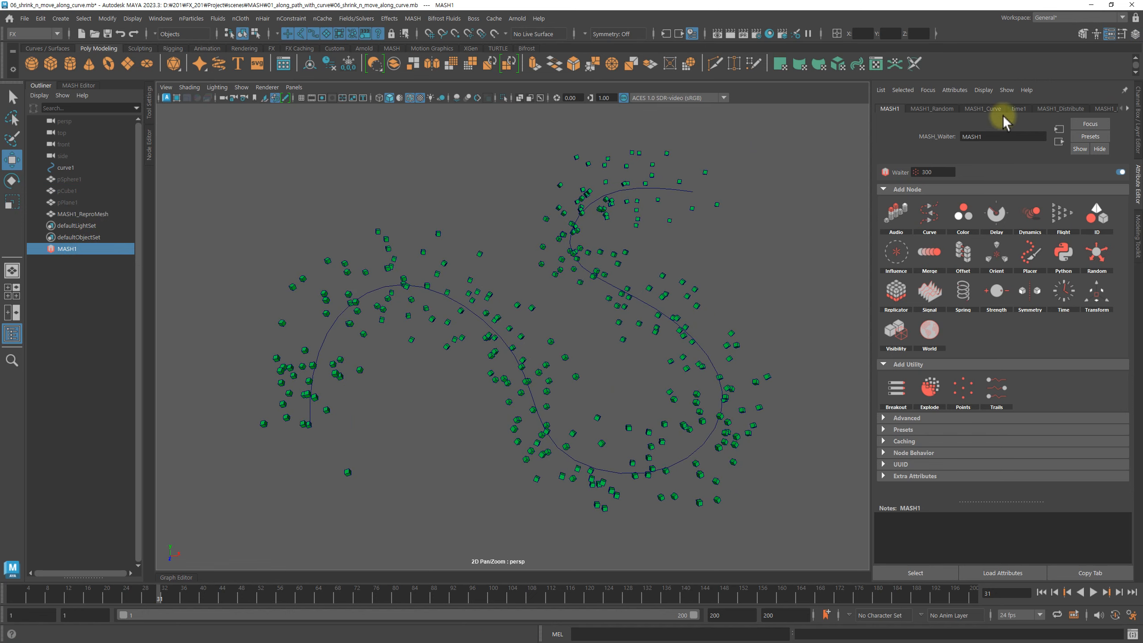
{"action": "left_click", "coordinate": [943, 109]}
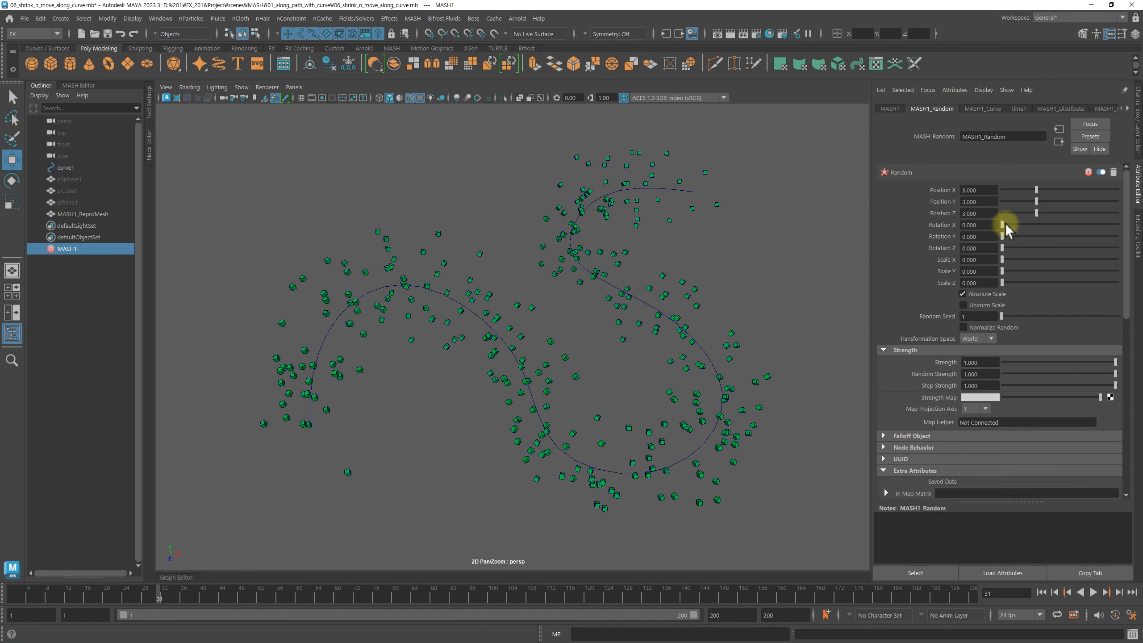
{"action": "left_click_drag", "start_coordinate": [1007, 229], "coordinate": [1118, 229]}
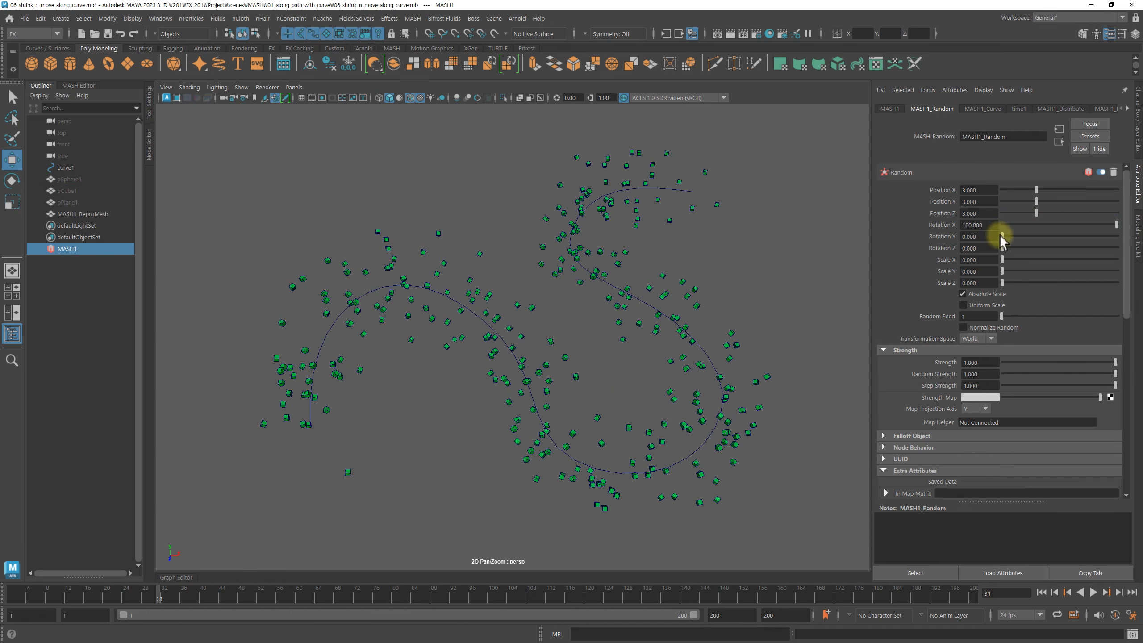
{"action": "left_click_drag", "start_coordinate": [1002, 236], "coordinate": [1118, 237]}
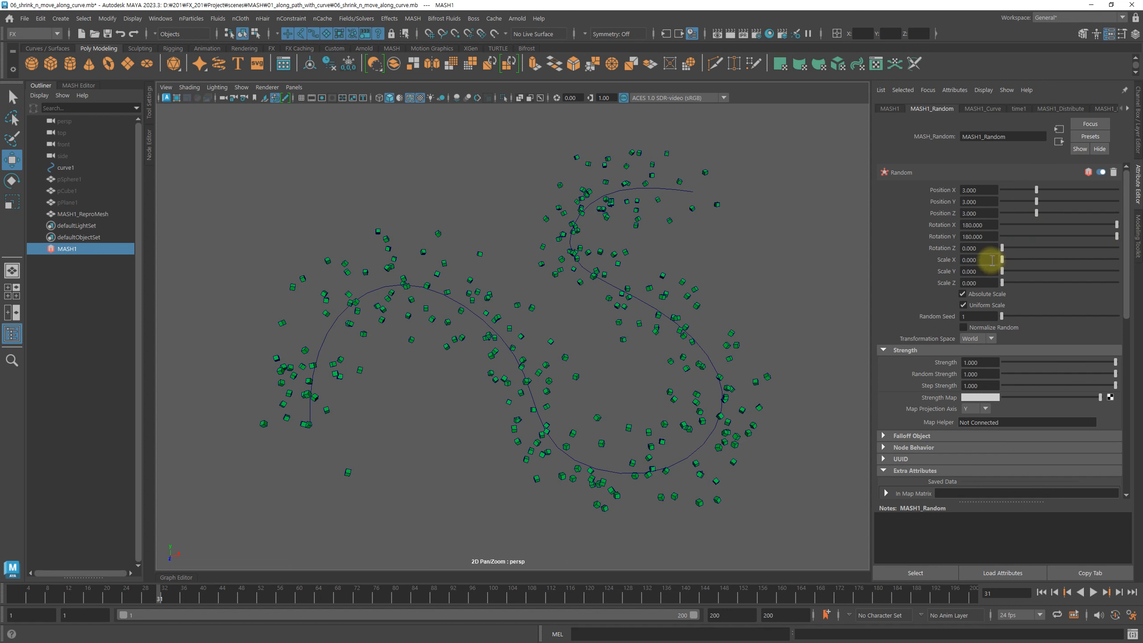
Step: Enable Uniform Scale on the Random node and set its Scale X to 1.5
{"action": "left_click_drag", "start_coordinate": [1003, 260], "coordinate": [1019, 261]}
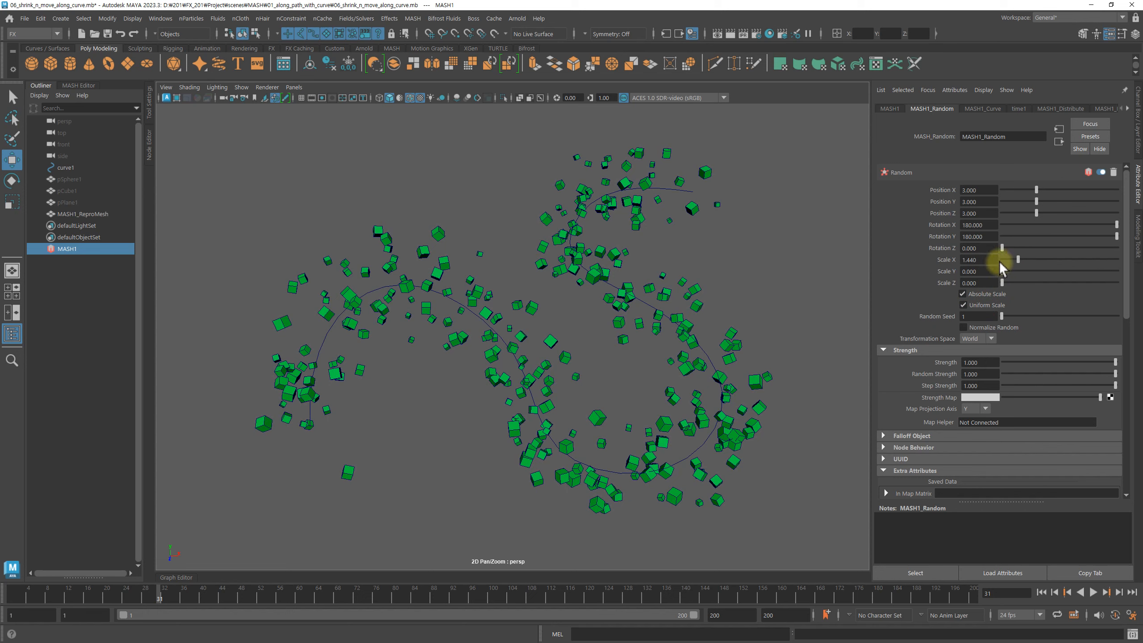
{"action": "type", "text": "1.5"}
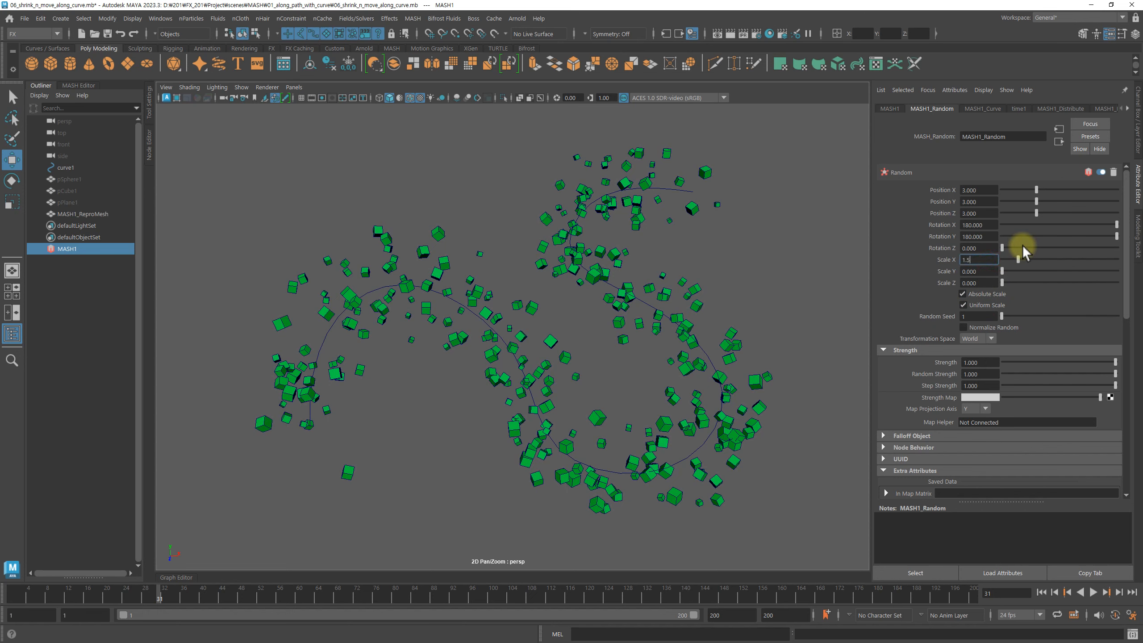
{"action": "key", "text": "Return"}
{"action": "left_click_drag", "start_coordinate": [545, 342], "coordinate": [625, 378], "text": "alt"}
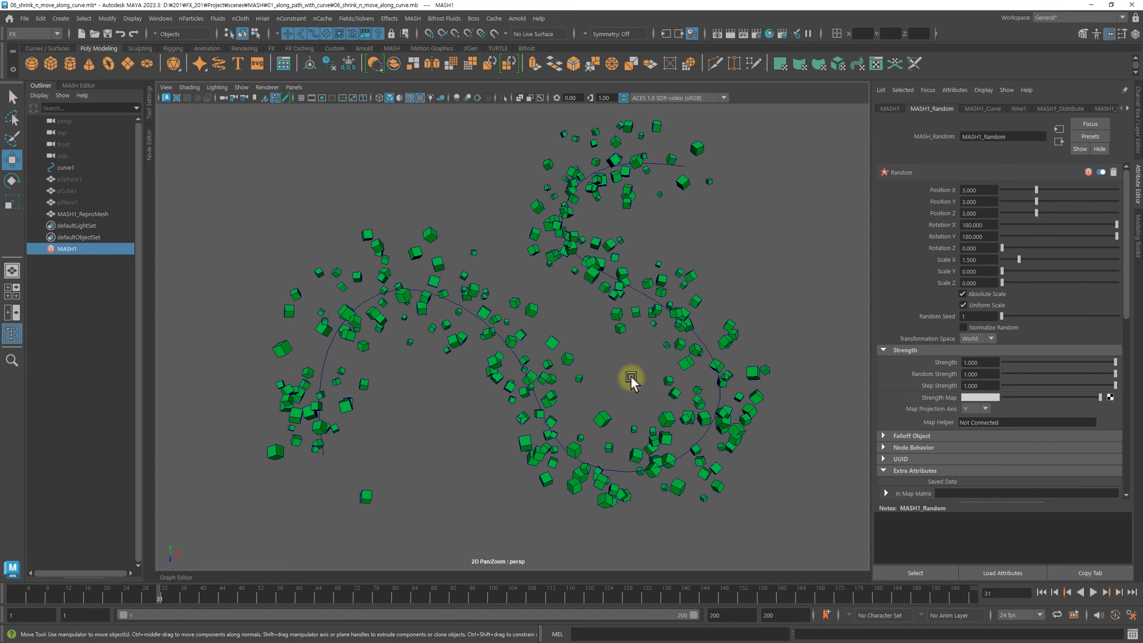
Step: Play back the animation to check the randomized cubes moving along the curve, and stop it
{"action": "left_click", "coordinate": [1093, 592]}
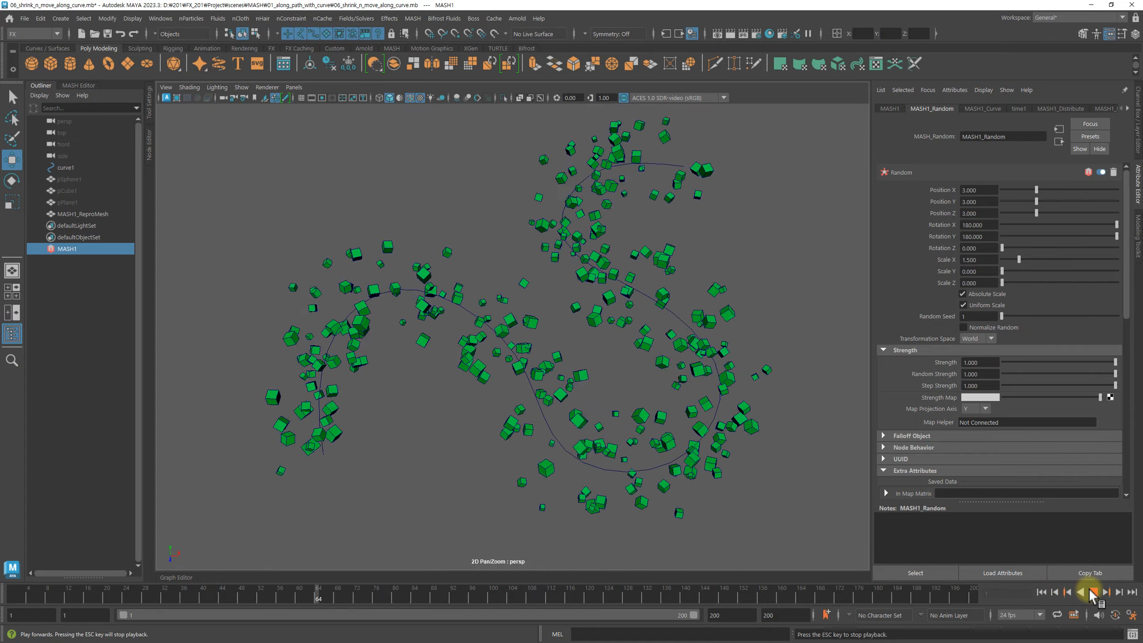
{"action": "left_click", "coordinate": [1092, 593]}
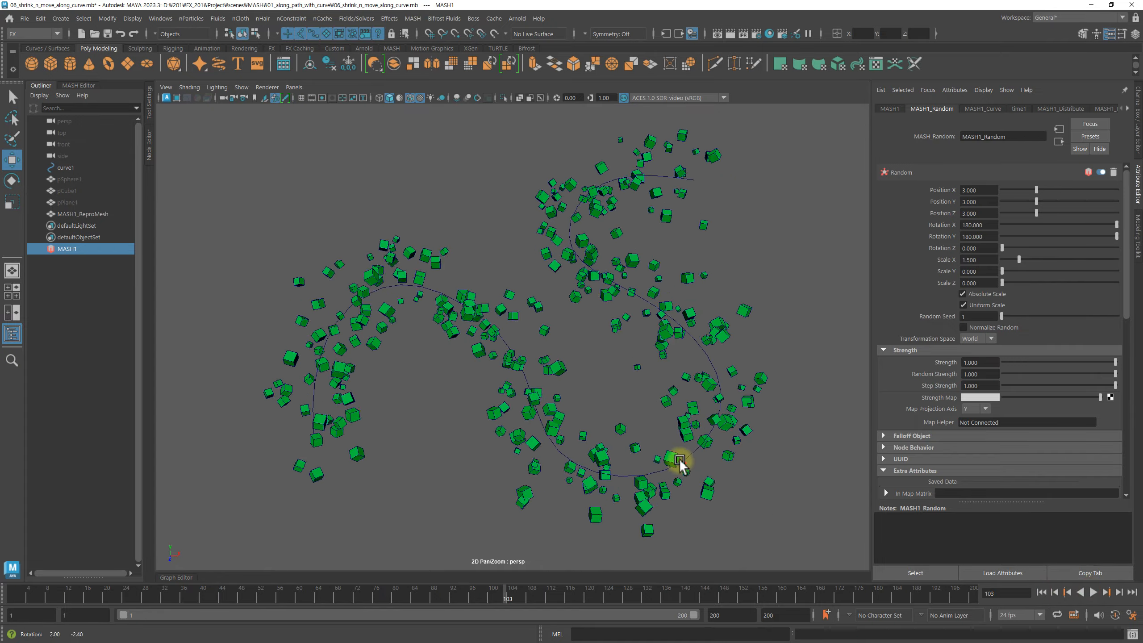
{"action": "left_click_drag", "start_coordinate": [676, 459], "coordinate": [708, 447], "text": "alt"}
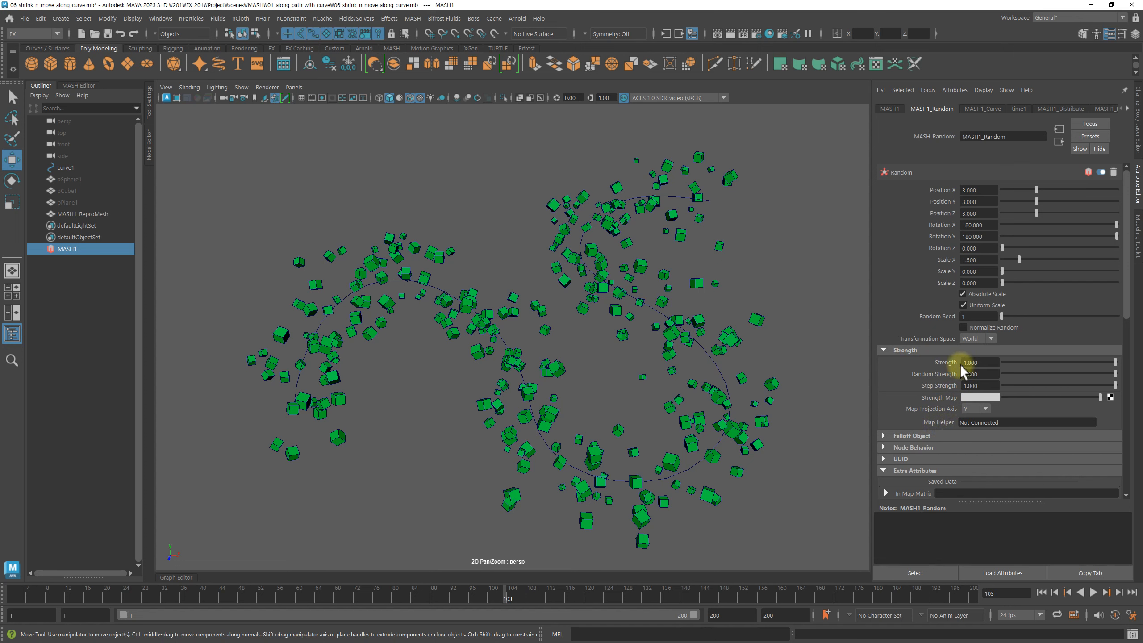
Step: Test how the Random node's Strength and Strength Map brightness affect the cubes, returning both to full
{"action": "left_click_drag", "start_coordinate": [1007, 363], "coordinate": [1116, 369]}
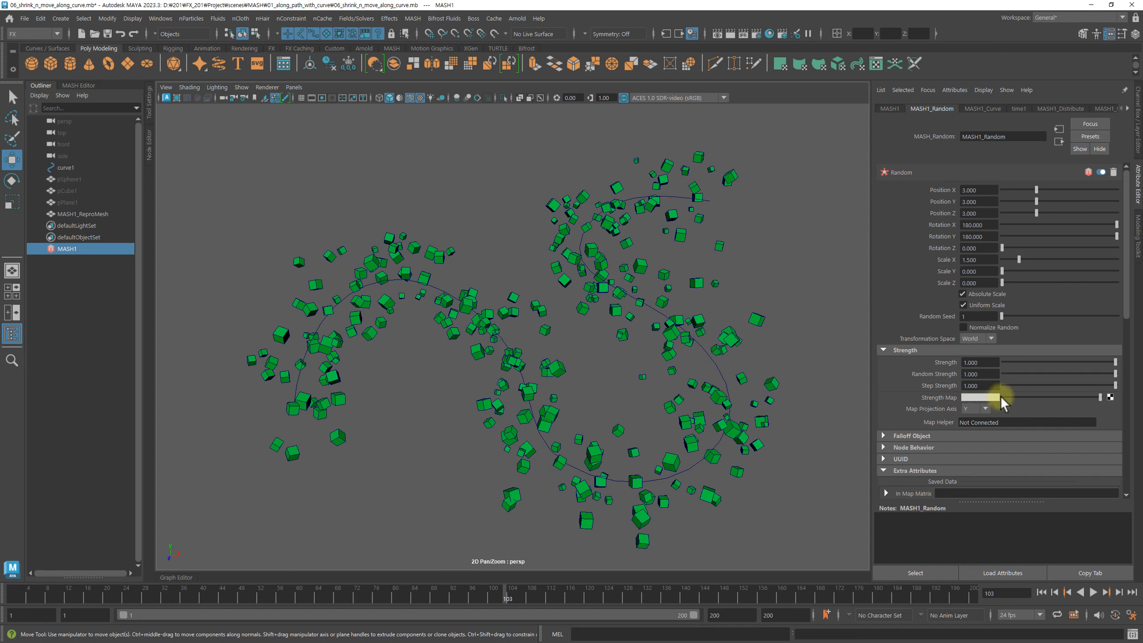
{"action": "left_click", "coordinate": [982, 397]}
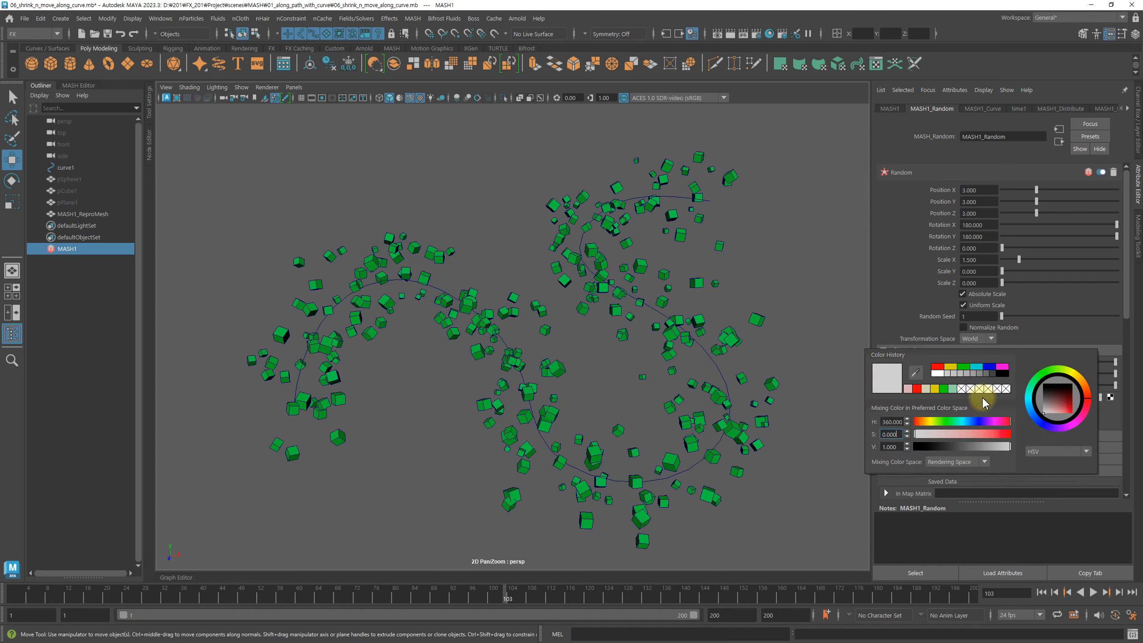
{"action": "left_click_drag", "start_coordinate": [911, 448], "coordinate": [1021, 451]}
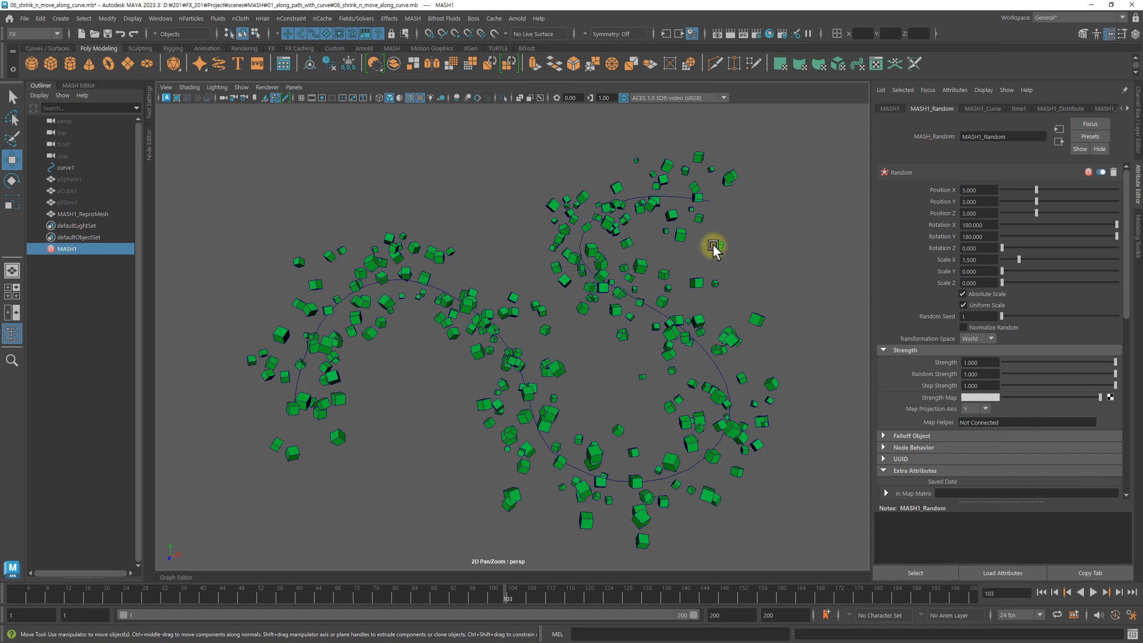
{"action": "right_click_drag", "start_coordinate": [765, 289], "coordinate": [683, 283], "text": "alt"}
{"action": "left_click_drag", "start_coordinate": [683, 283], "coordinate": [679, 294], "text": "alt"}
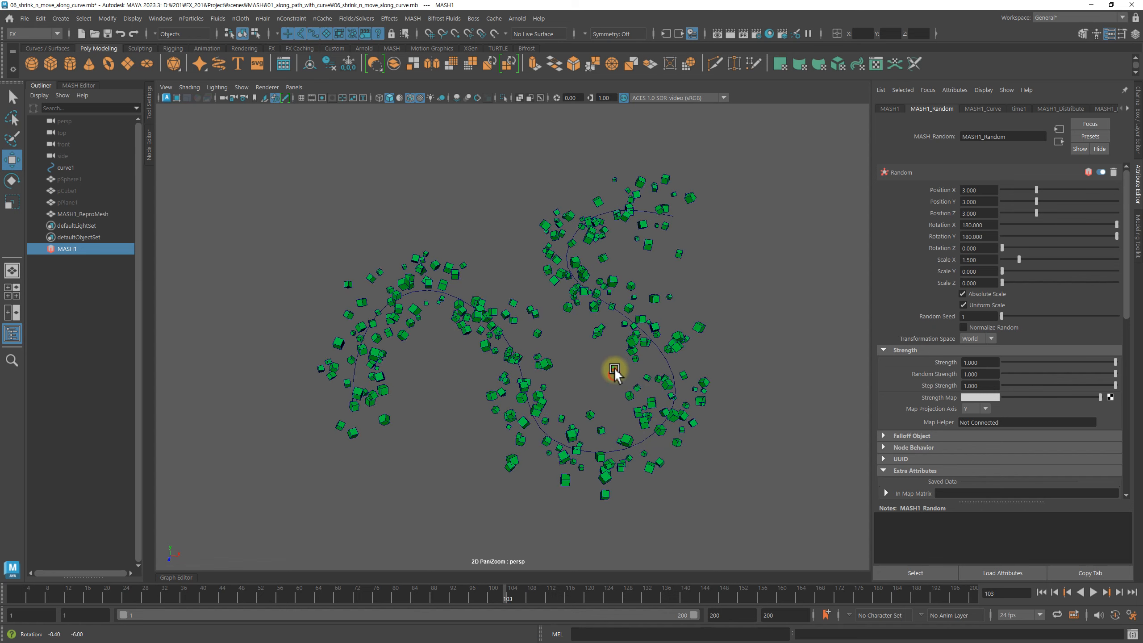
Step: Unhide the pPlane1 ribbon that follows the curve
{"action": "left_click", "coordinate": [506, 238]}
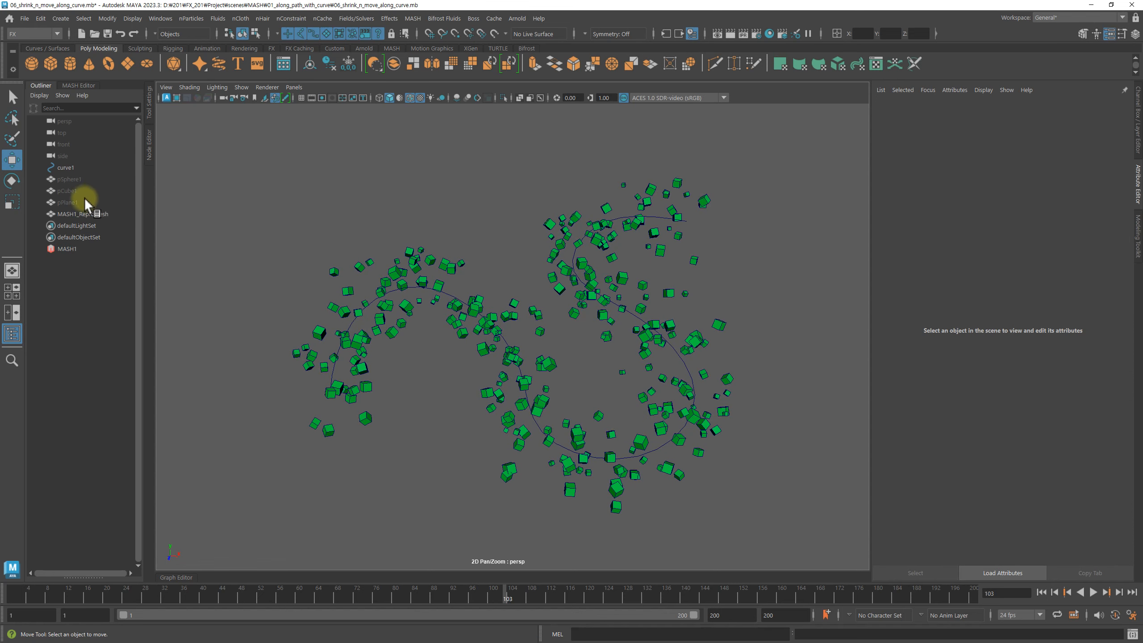
{"action": "left_click", "coordinate": [71, 203]}
{"action": "key", "text": "shift+h"}
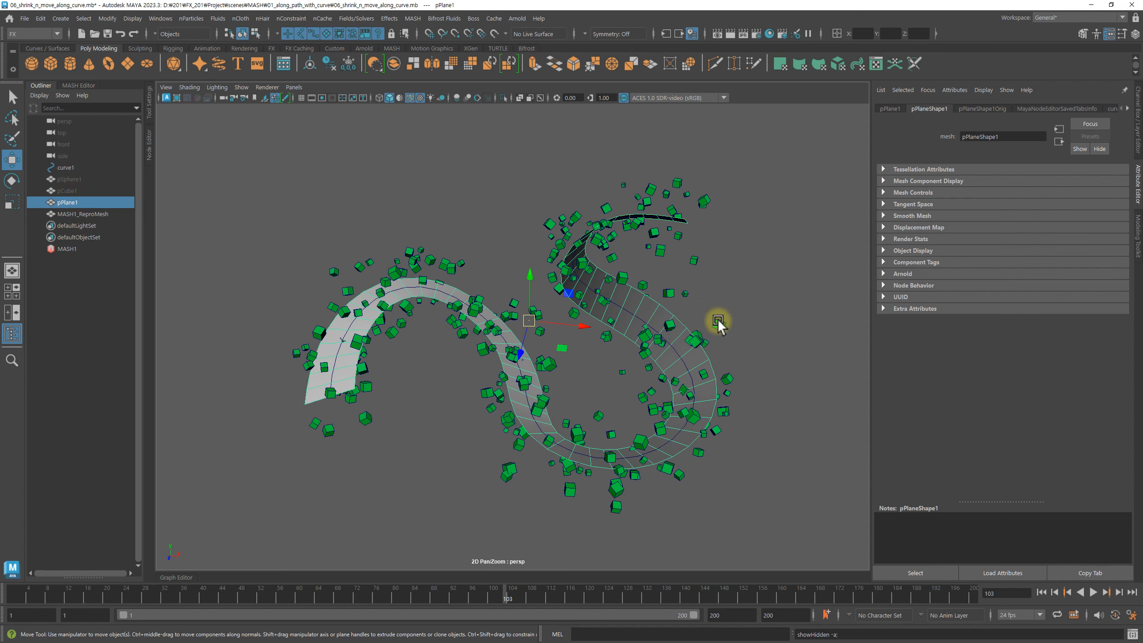
{"action": "left_click_drag", "start_coordinate": [718, 322], "coordinate": [740, 342], "text": "alt"}
Step: Examine MASH1's Random strength settings alongside the white-to-black shading of the plane along the curve
{"action": "left_click", "coordinate": [68, 248]}
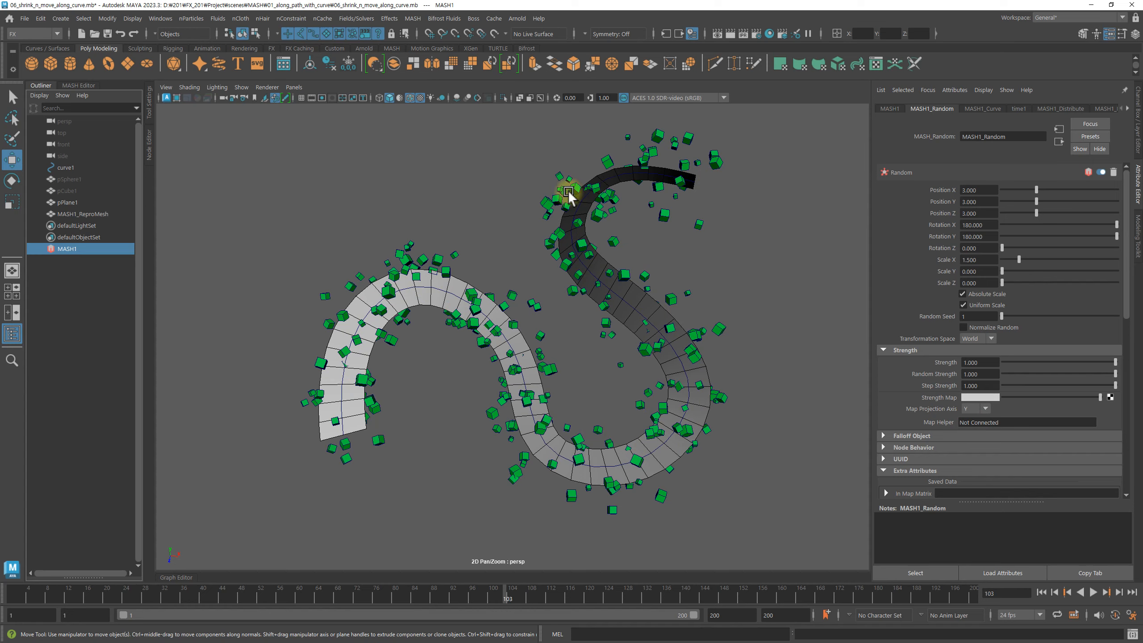
{"action": "left_click_drag", "start_coordinate": [737, 379], "coordinate": [757, 350], "text": "alt"}
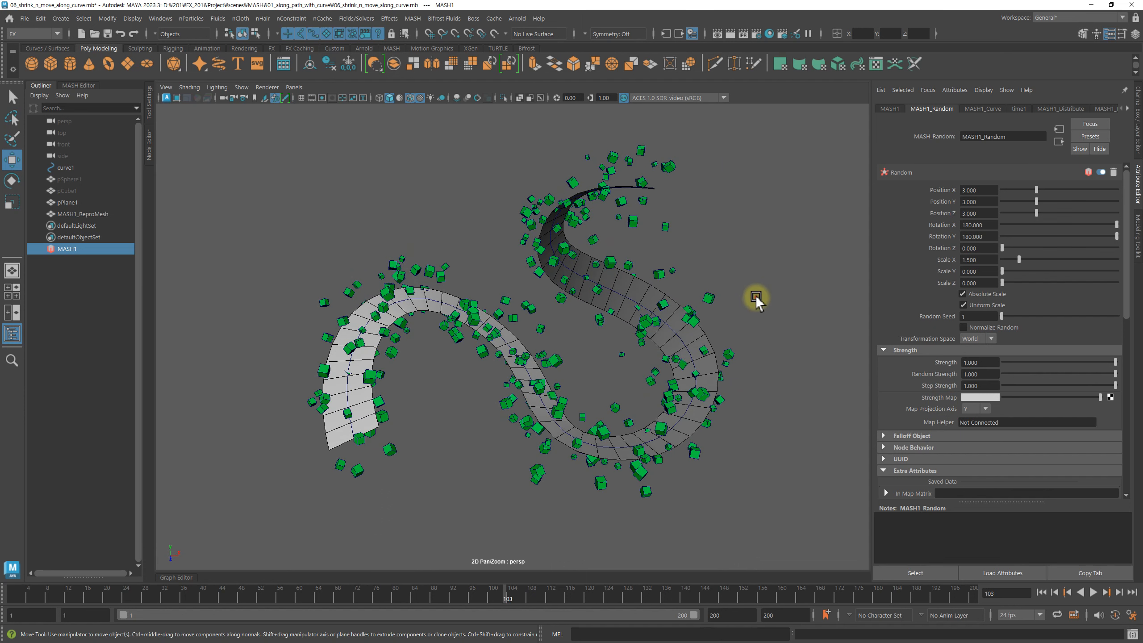
{"action": "left_click", "coordinate": [720, 286]}
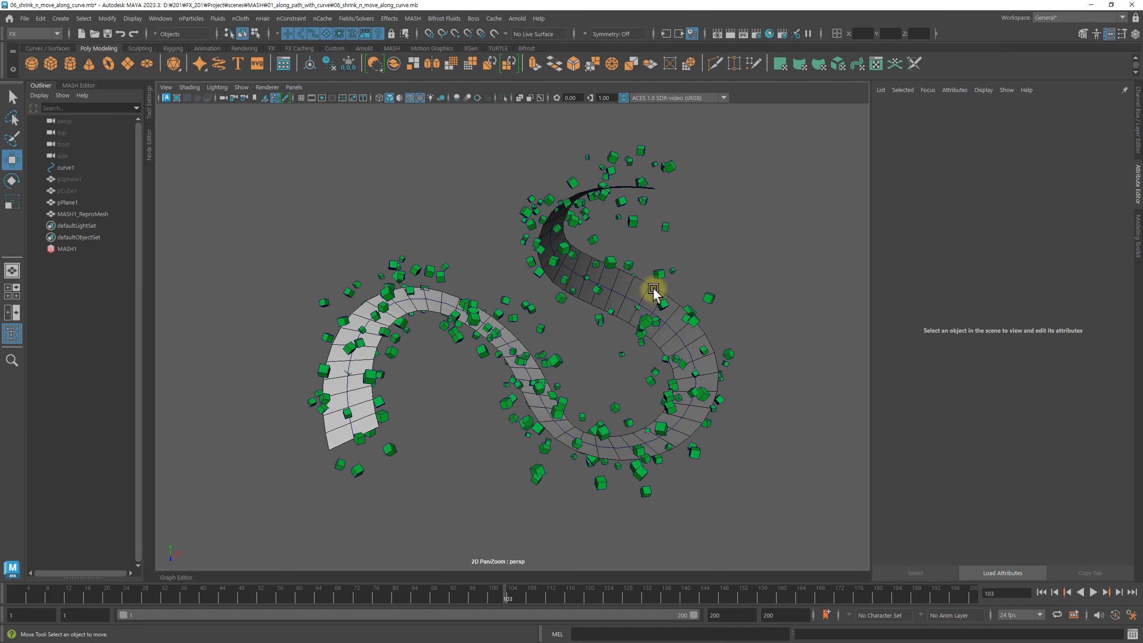
Step: Hide the pPlane1 ribbon so only the cubes and curve remain displayed
{"action": "left_click_drag", "start_coordinate": [653, 288], "coordinate": [645, 299], "text": "alt"}
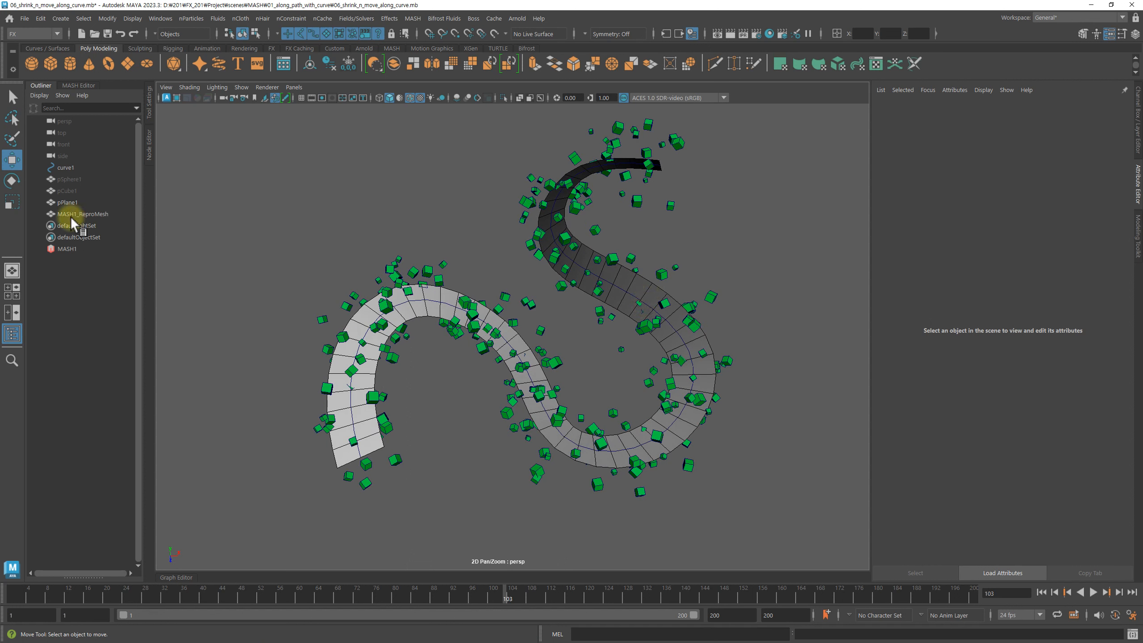
{"action": "left_click", "coordinate": [67, 202]}
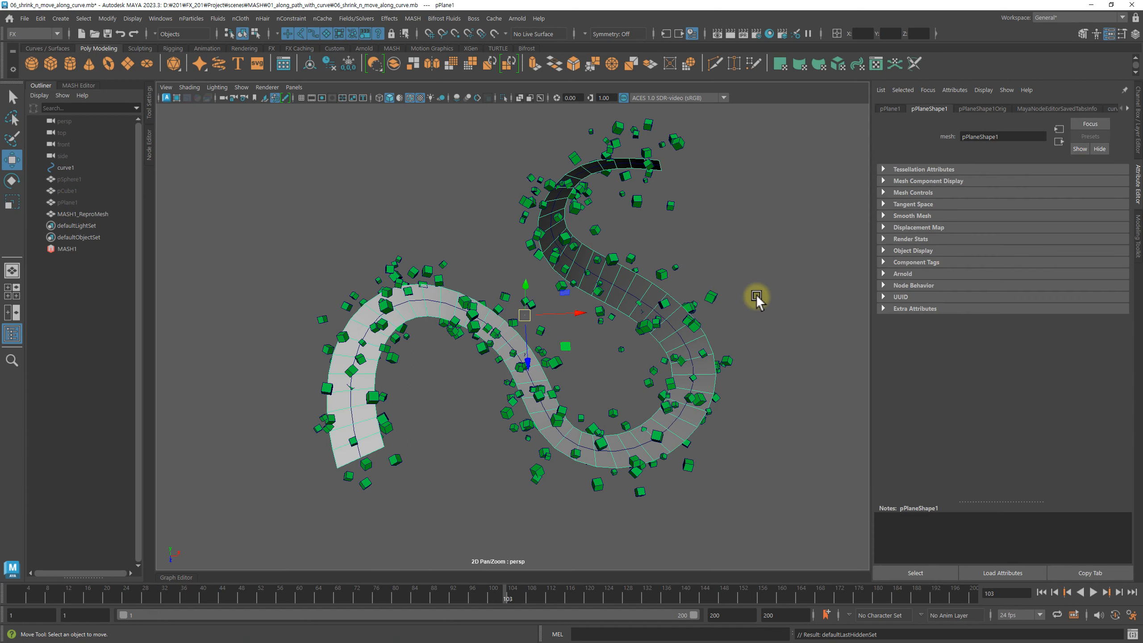
{"action": "key", "text": "ctrl+h"}
Step: Create a polygon plane at the origin and stretch it along X to a scale of about 44.8
{"action": "left_click", "coordinate": [127, 65]}
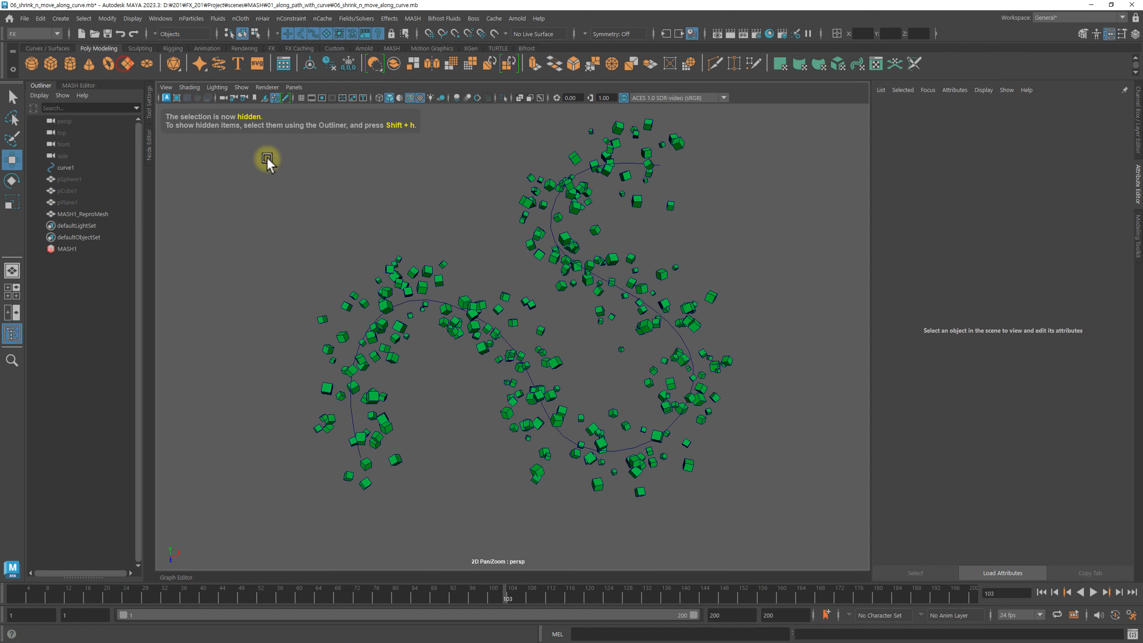
{"action": "right_click_drag", "start_coordinate": [655, 345], "coordinate": [523, 341], "text": "alt"}
{"action": "left_click_drag", "start_coordinate": [523, 341], "coordinate": [736, 410], "text": "alt"}
{"action": "key", "text": "r"}
{"action": "middle_click_drag", "start_coordinate": [589, 345], "coordinate": [660, 353]}
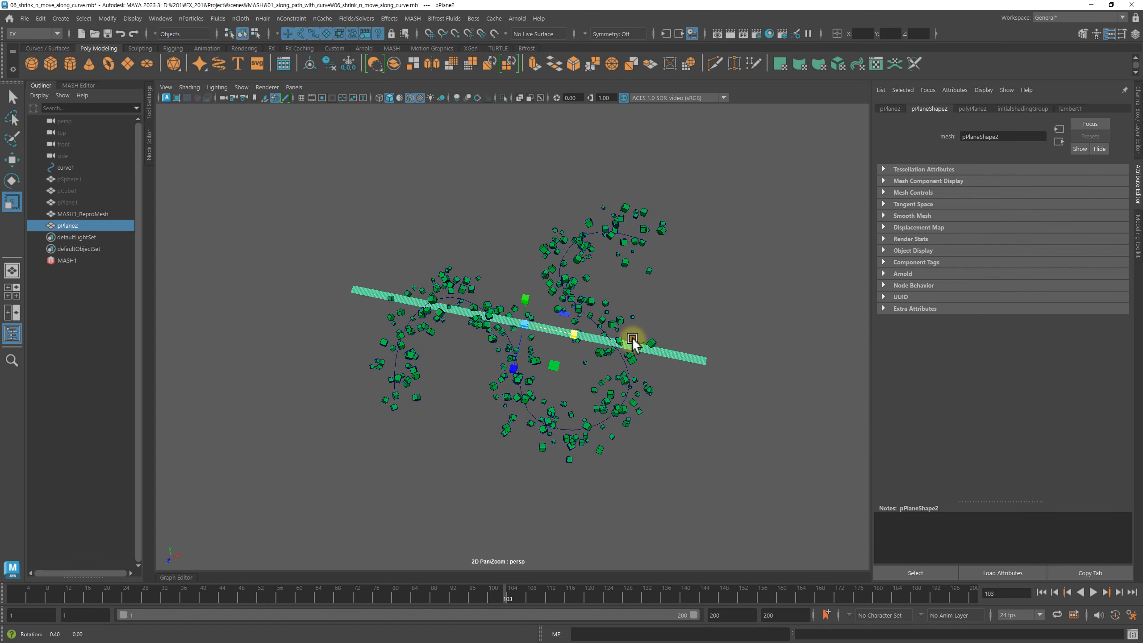
{"action": "left_click_drag", "start_coordinate": [632, 342], "coordinate": [629, 329], "text": "alt"}
{"action": "right_click_drag", "start_coordinate": [629, 330], "coordinate": [868, 327], "text": "alt"}
{"action": "key", "text": "ctrl+a"}
{"action": "middle_click_drag", "start_coordinate": [869, 327], "coordinate": [781, 279], "text": "alt"}
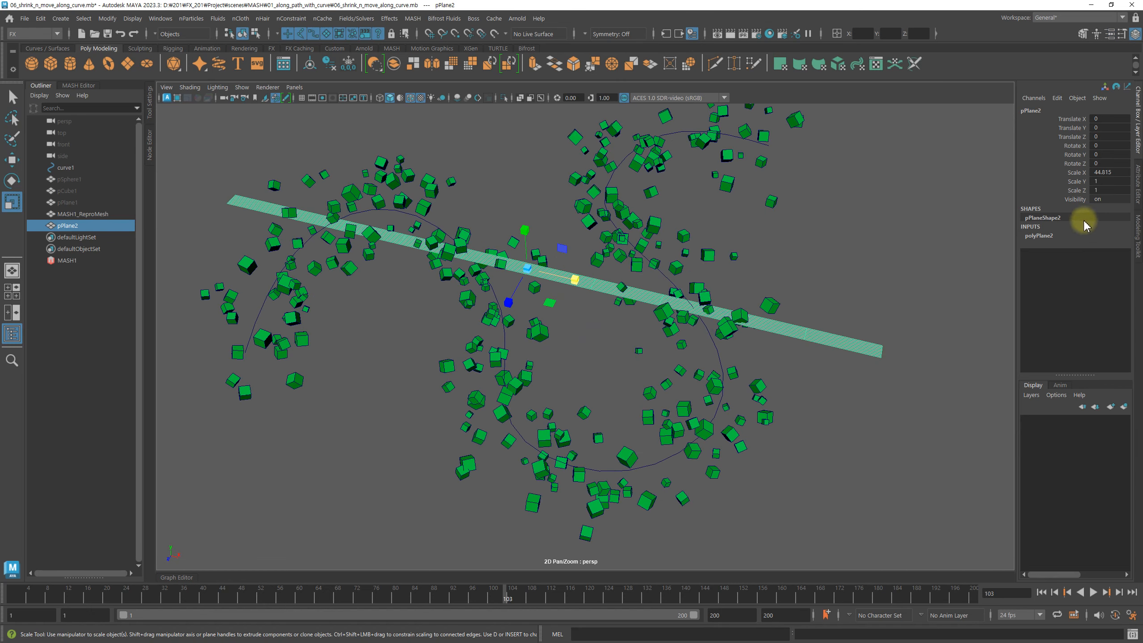
Step: Set the new plane's Subdivisions Height to 1 and Subdivisions Width to 50
{"action": "left_click", "coordinate": [1035, 236]}
{"action": "mouse_move", "coordinate": [873, 285]}
{"action": "right_mouse_down", "text": "alt"}
{"action": "mouse_move", "coordinate": [852, 293]}
{"action": "mouse_move", "coordinate": [861, 303]}
{"action": "right_mouse_up", "text": "alt"}
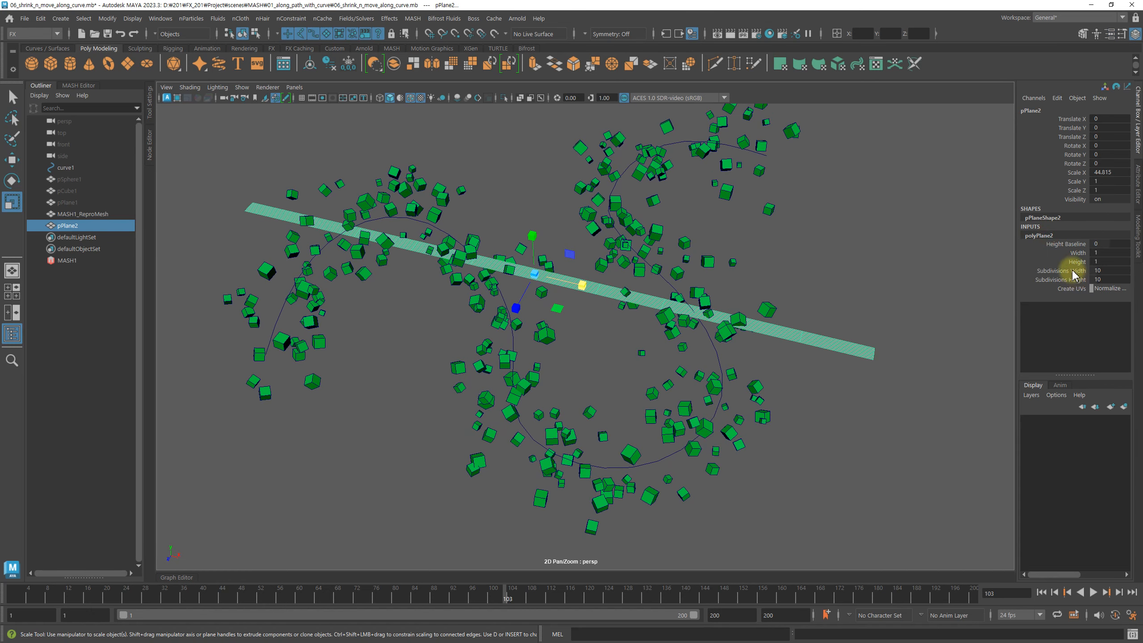
{"action": "left_click", "coordinate": [1073, 270]}
{"action": "left_click", "coordinate": [1065, 279]}
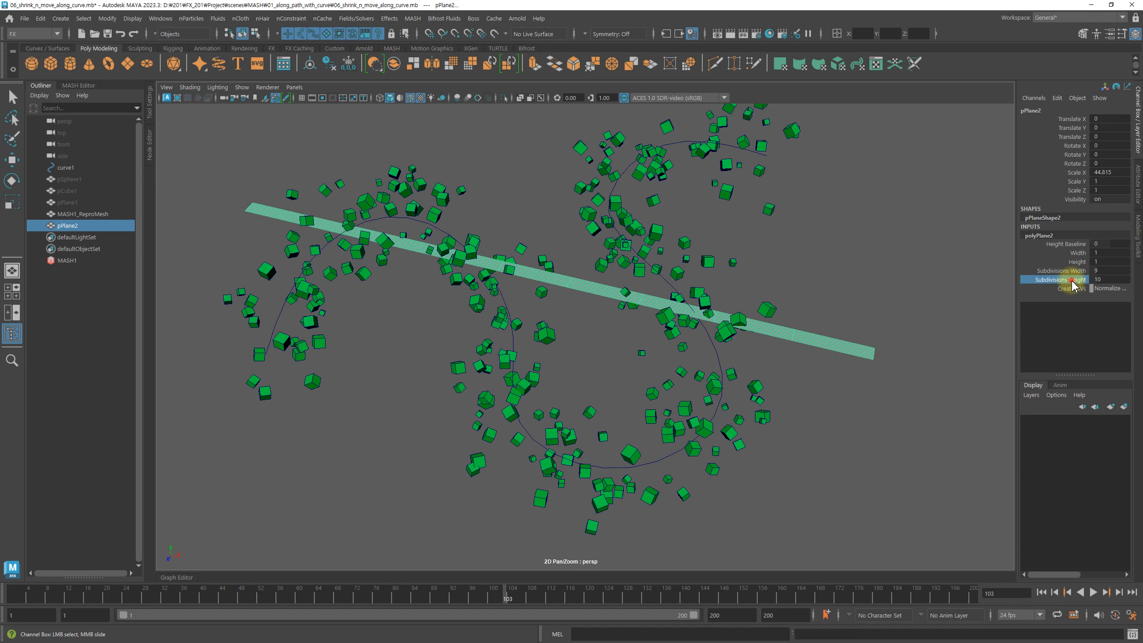
{"action": "middle_click_drag", "start_coordinate": [895, 298], "coordinate": [821, 302]}
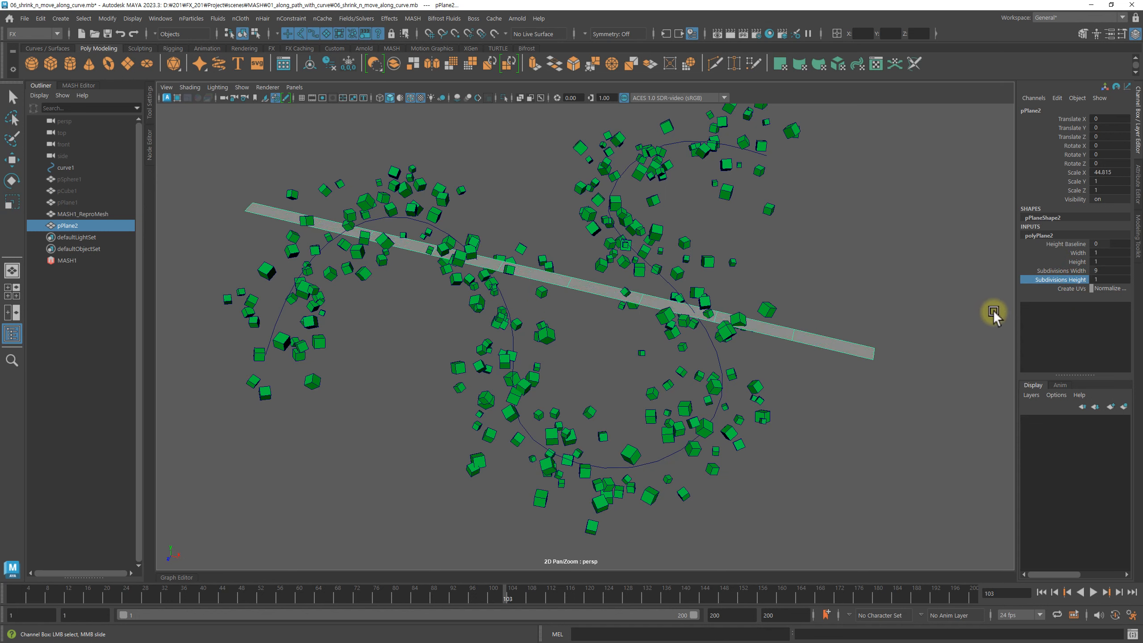
{"action": "left_click", "coordinate": [1062, 270]}
{"action": "middle_click_drag", "start_coordinate": [640, 316], "coordinate": [941, 300]}
{"action": "left_click_drag", "start_coordinate": [941, 299], "coordinate": [776, 327], "text": "alt"}
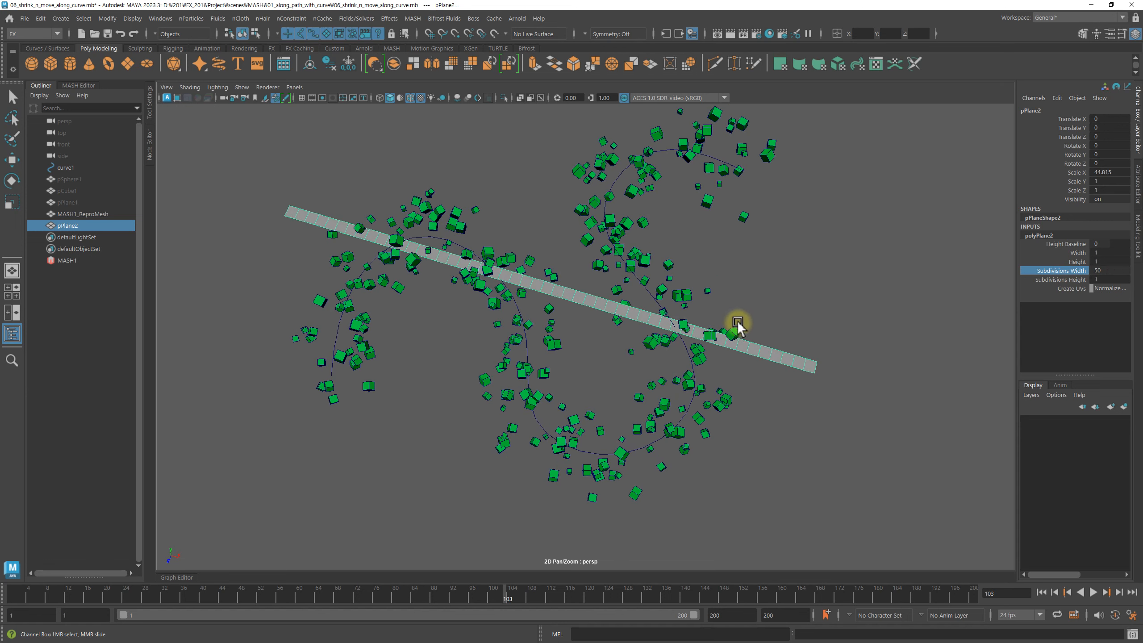
Step: Widen the plane along Z to a scale of about 4.1
{"action": "key", "text": "r"}
{"action": "left_click_drag", "start_coordinate": [530, 327], "coordinate": [470, 478]}
{"action": "left_click_drag", "start_coordinate": [665, 397], "coordinate": [623, 359], "text": "alt"}
Step: Try to bend the plane along curve1 with a Curve Warp deformer and open the deformer's attributes
{"action": "left_click", "coordinate": [679, 335], "text": "shift"}
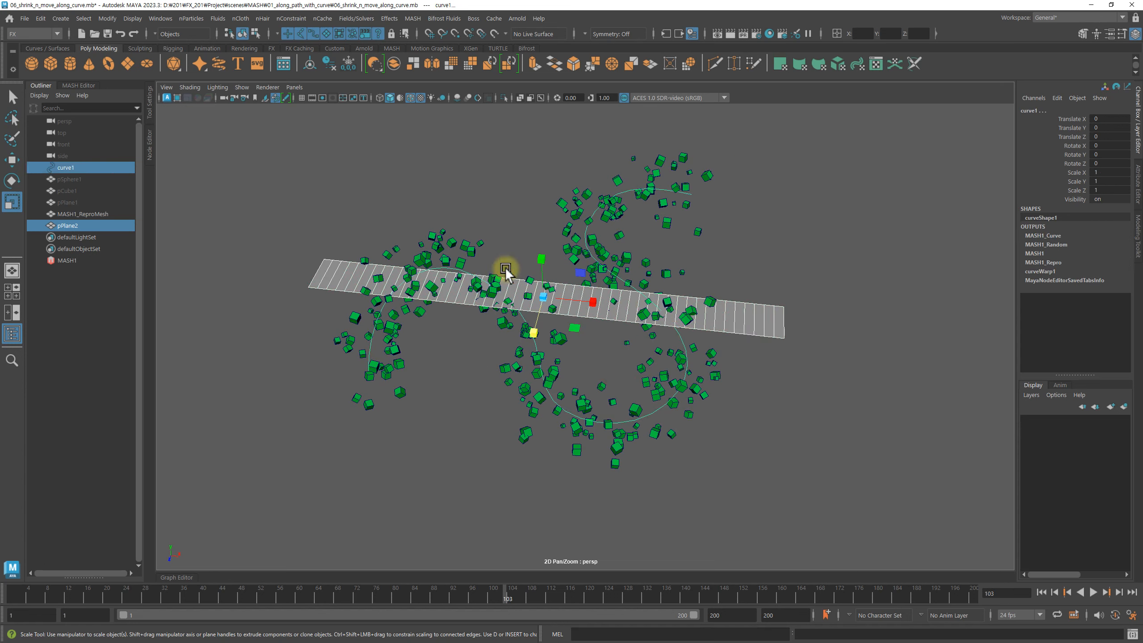
{"action": "left_click", "coordinate": [34, 34]}
{"action": "left_click", "coordinate": [36, 56]}
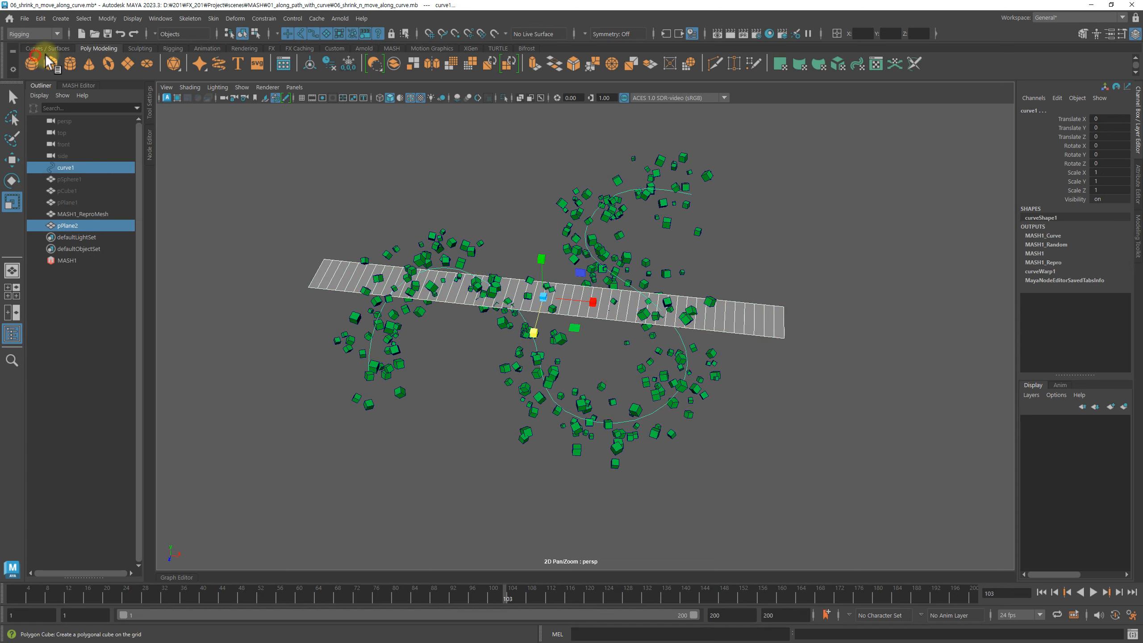
{"action": "left_click", "coordinate": [235, 18]}
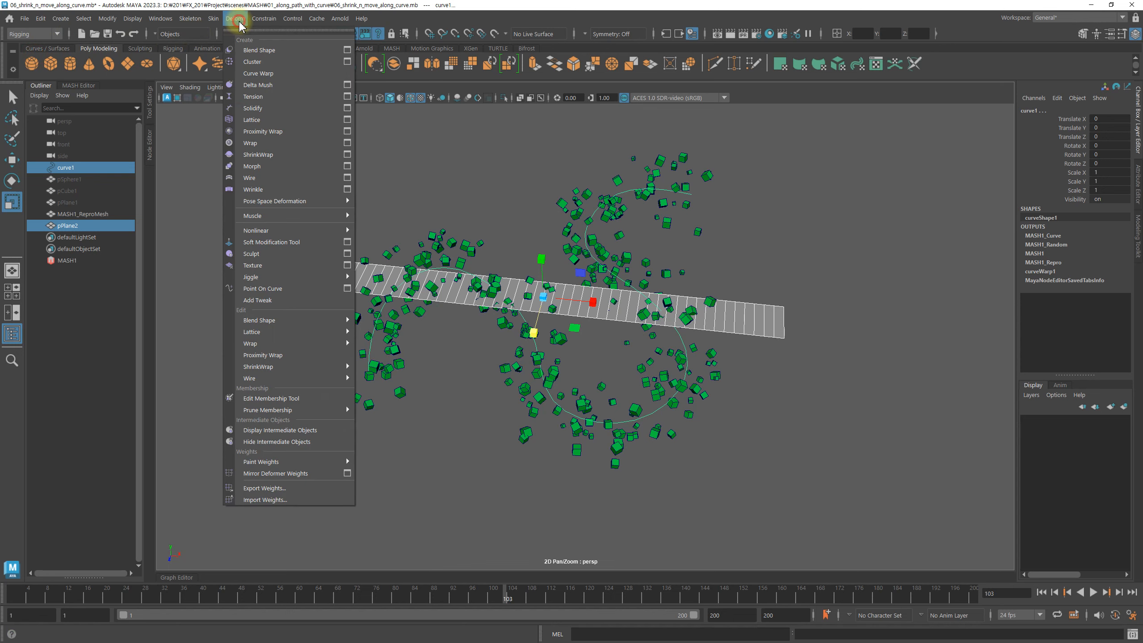
{"action": "left_click", "coordinate": [267, 74]}
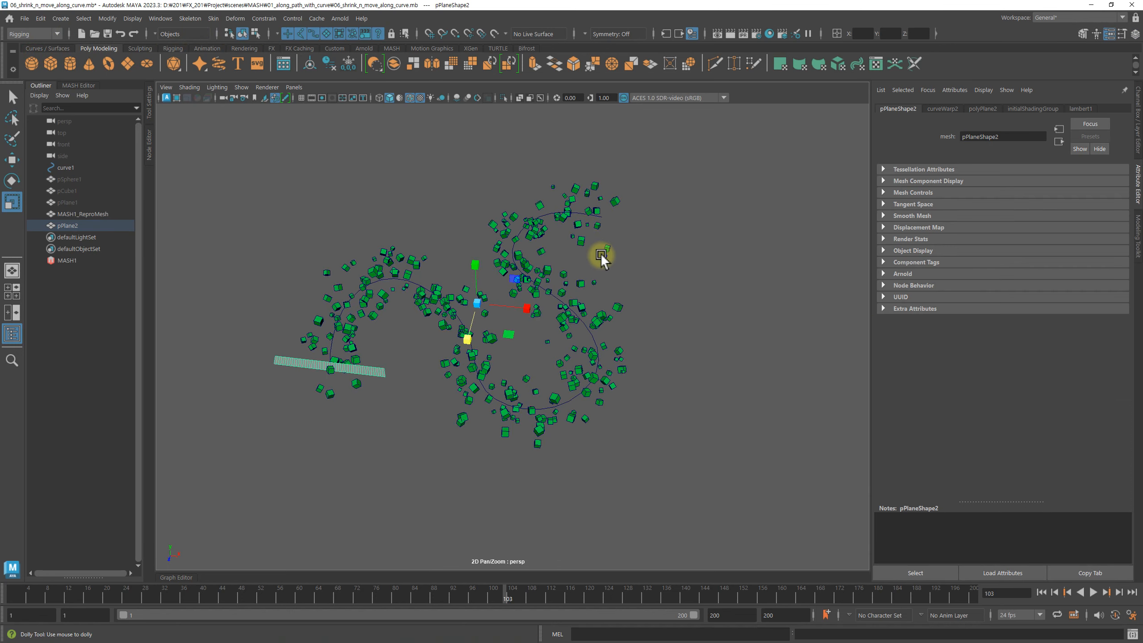
{"action": "key", "text": "ctrl+a"}
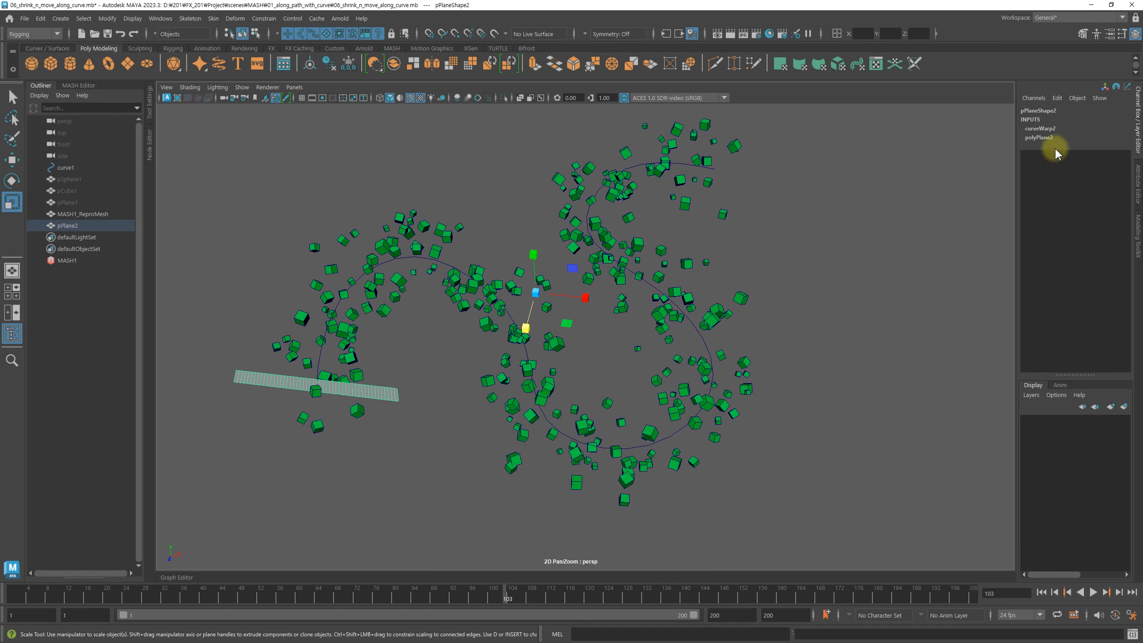
{"action": "left_click", "coordinate": [1040, 128]}
{"action": "key", "text": "ctrl+a"}
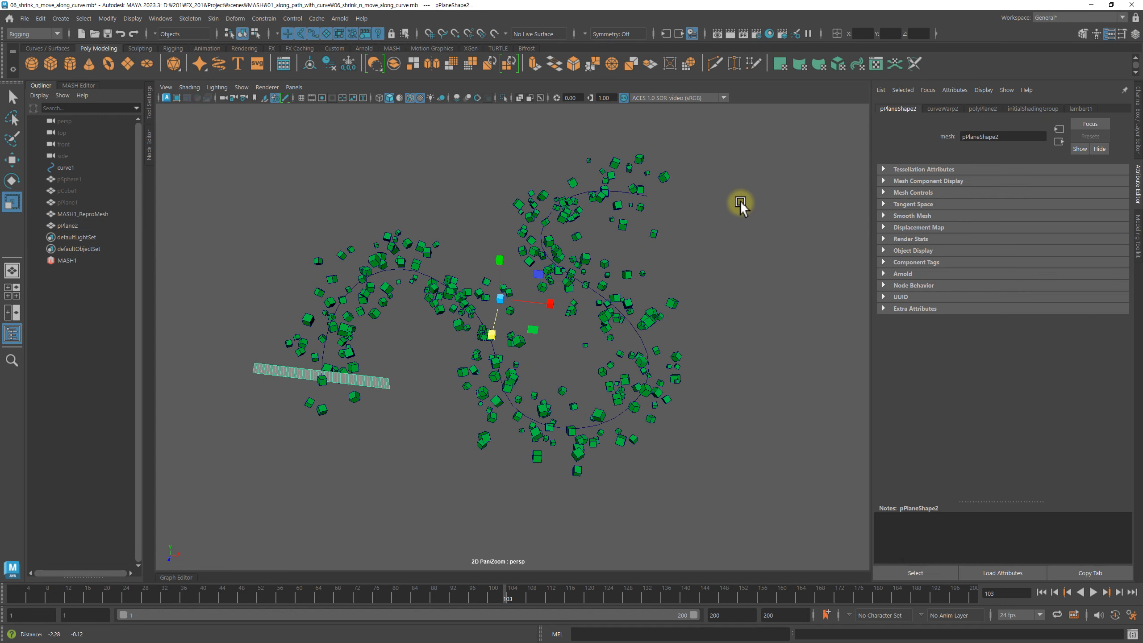
{"action": "left_click", "coordinate": [942, 109]}
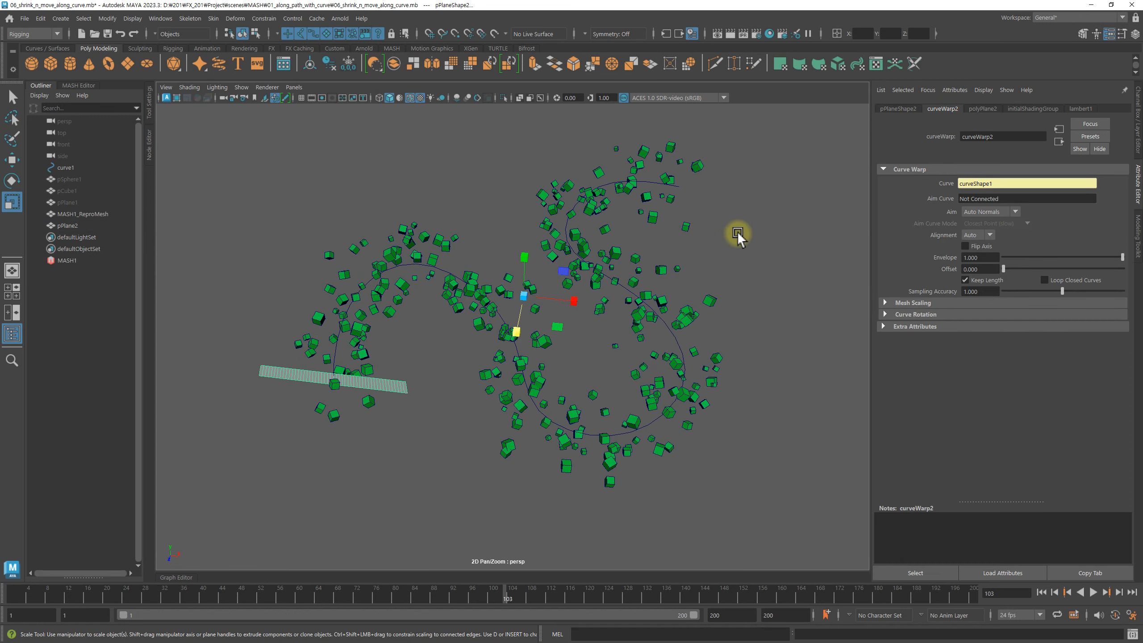
Step: Try the Curve Warp's Aim set to Curve Normals with Alignment set to X, Y and Z
{"action": "left_click", "coordinate": [987, 213]}
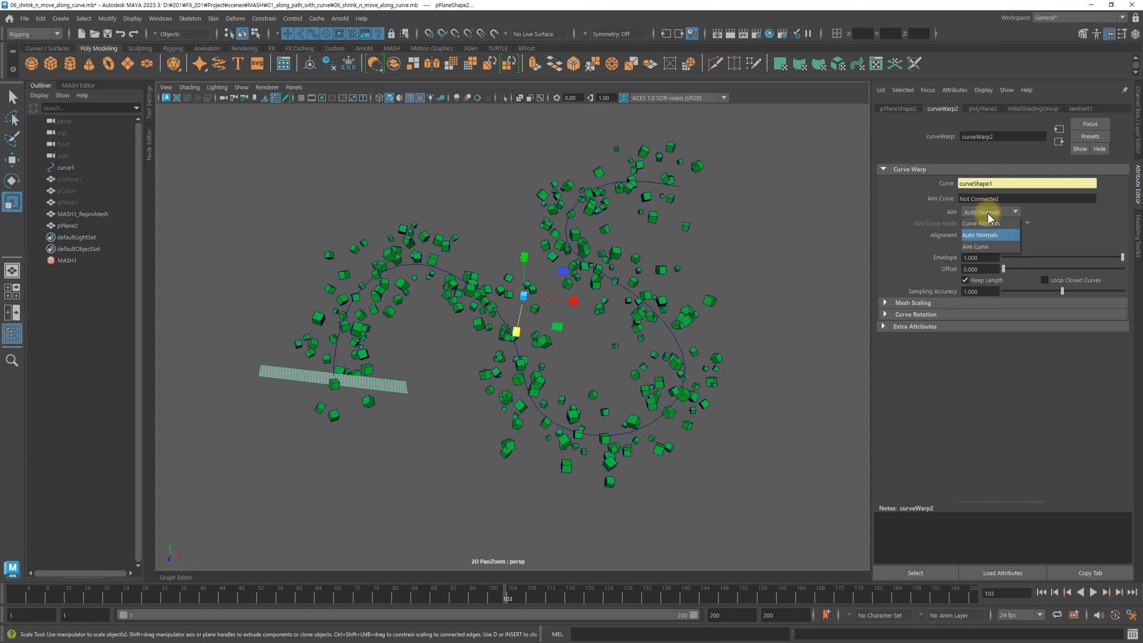
{"action": "left_click", "coordinate": [985, 223]}
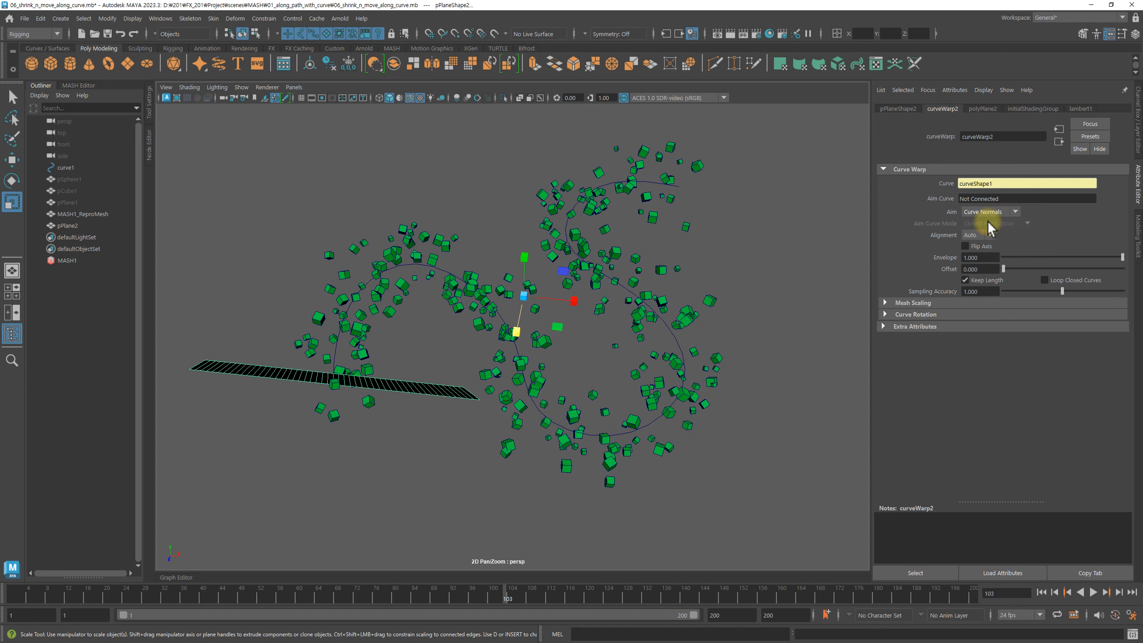
{"action": "left_click", "coordinate": [983, 239]}
{"action": "left_click", "coordinate": [980, 258]}
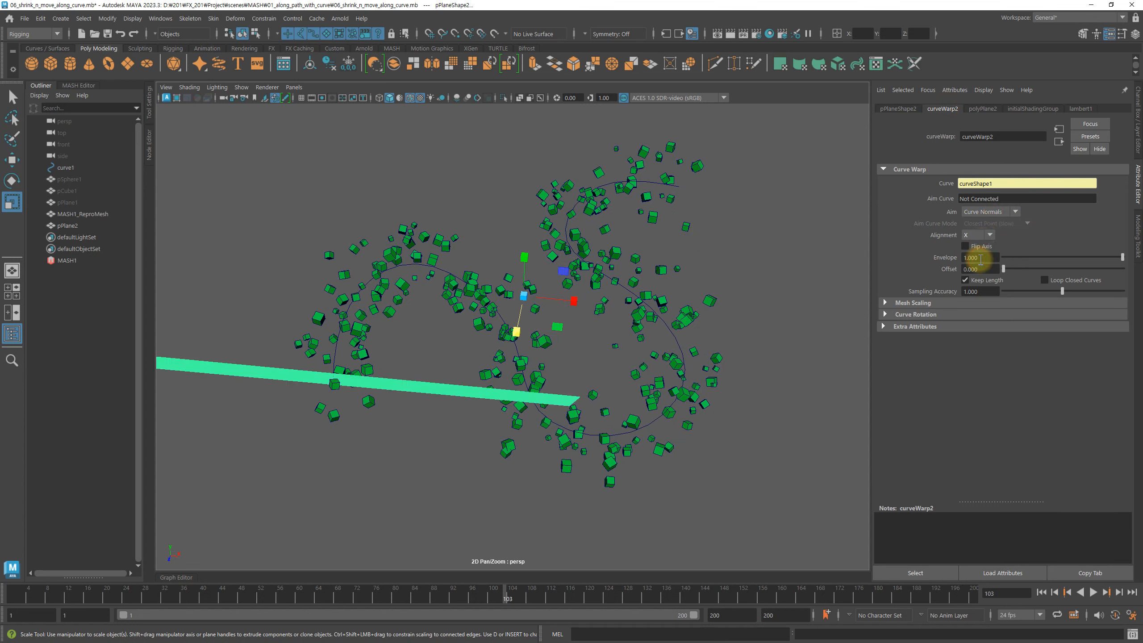
{"action": "left_click", "coordinate": [976, 235]}
{"action": "left_click", "coordinate": [978, 269]}
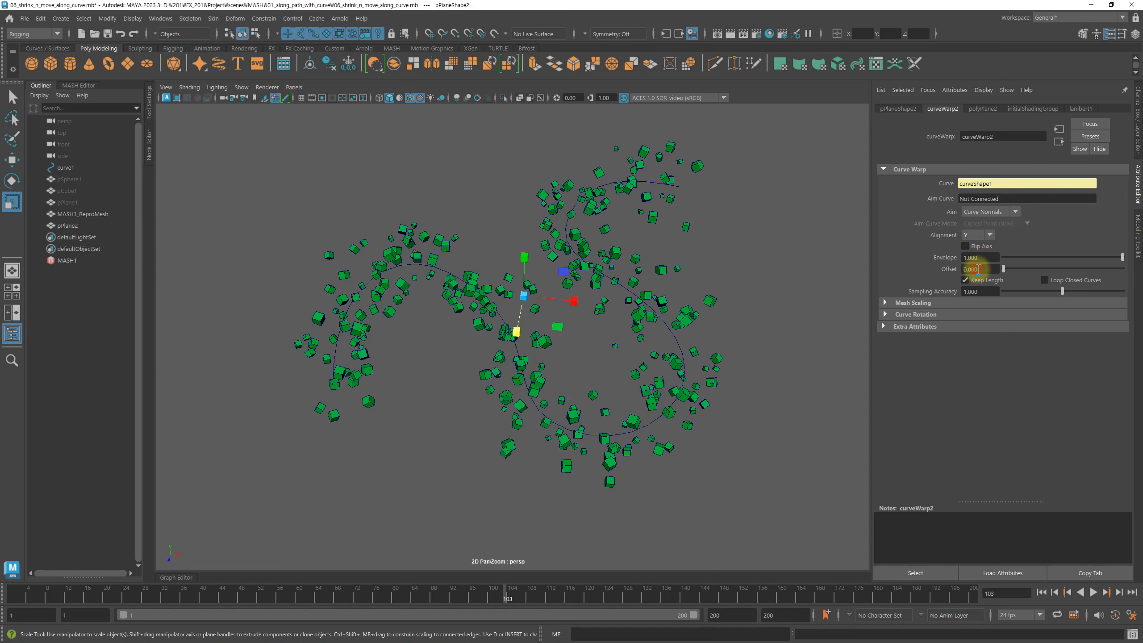
{"action": "left_click", "coordinate": [975, 235]}
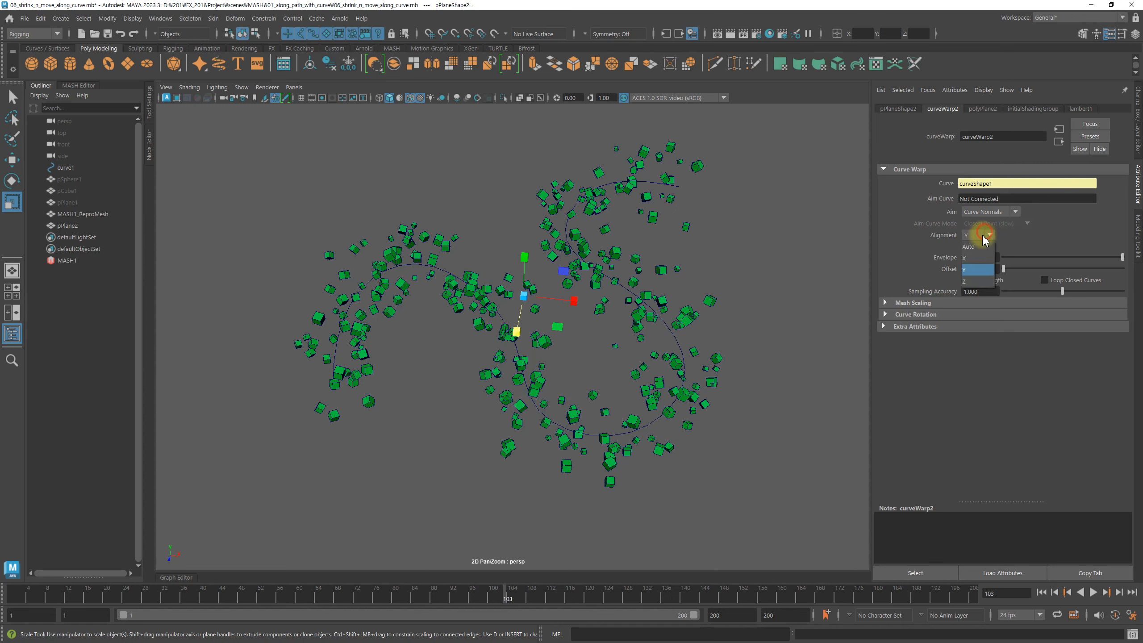
{"action": "left_click", "coordinate": [976, 280]}
Step: Undo the Aim and Alignment changes and the Curve Warp, leaving the flat plane selected
{"action": "key", "text": "ctrl+z"}
{"action": "key", "text": "ctrl+z"}
{"action": "key", "text": "ctrl+z"}
{"action": "key", "text": "ctrl+z"}
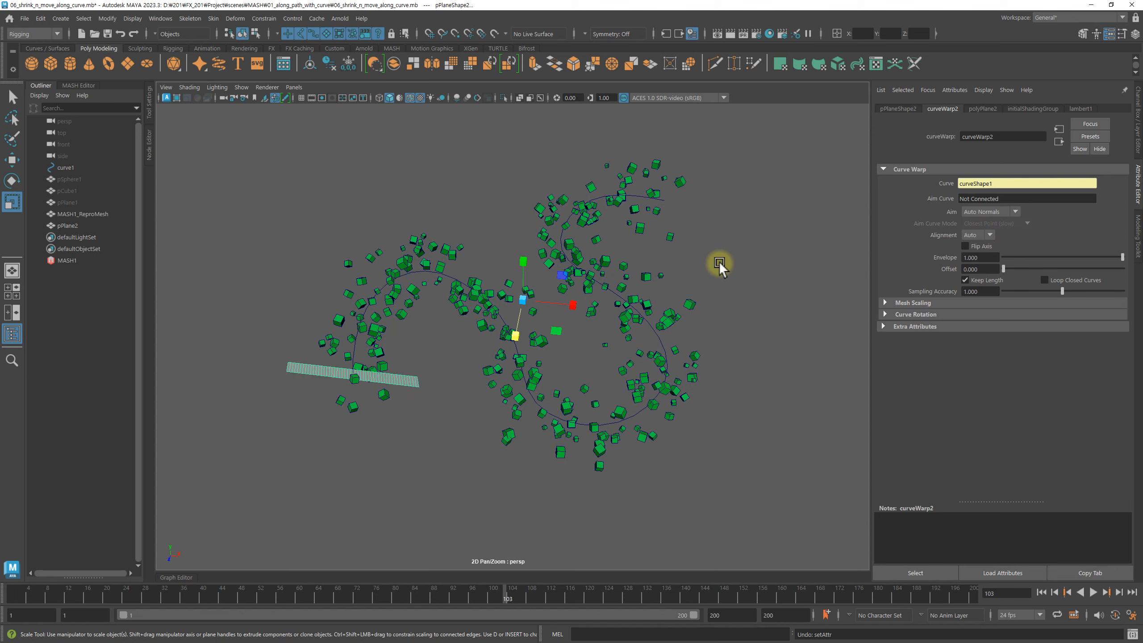
{"action": "key", "text": "ctrl+z"}
{"action": "left_click", "coordinate": [732, 282]}
{"action": "left_click", "coordinate": [742, 319]}
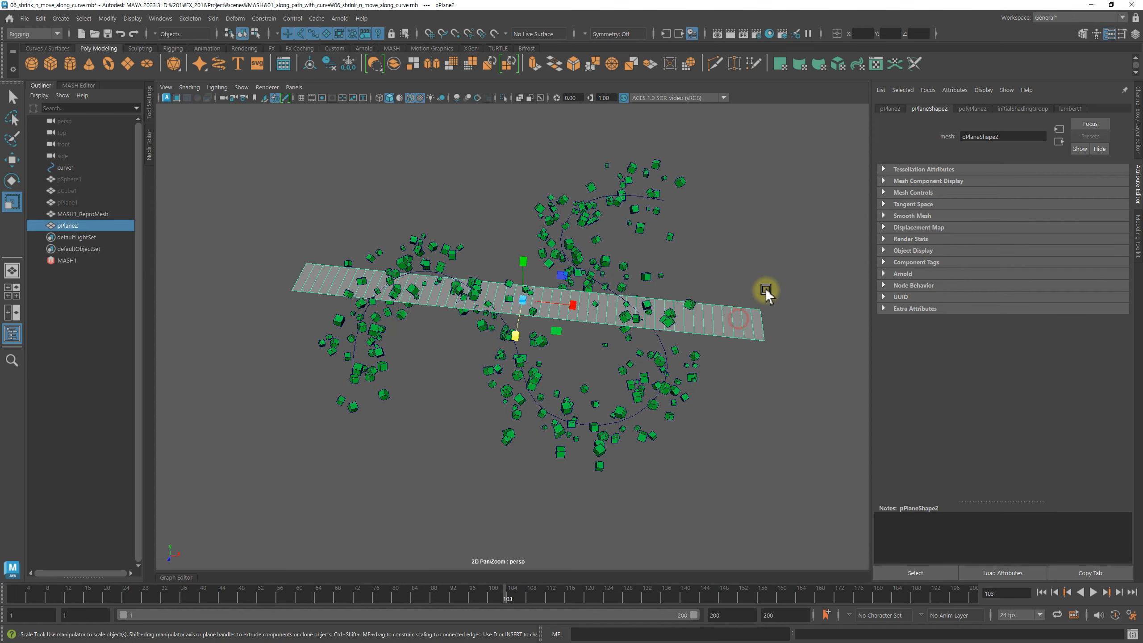
Step: Stand the plane upright by setting its Rotate Z to 90
{"action": "mouse_move", "coordinate": [765, 287]}
{"action": "left_mouse_down", "text": "alt"}
{"action": "mouse_move", "coordinate": [713, 275]}
{"action": "mouse_move", "coordinate": [758, 281]}
{"action": "left_mouse_up", "text": "alt"}
{"action": "key", "text": "w"}
{"action": "key", "text": "e"}
{"action": "left_click_drag", "start_coordinate": [563, 265], "coordinate": [477, 255]}
{"action": "key", "text": "ctrl+a"}
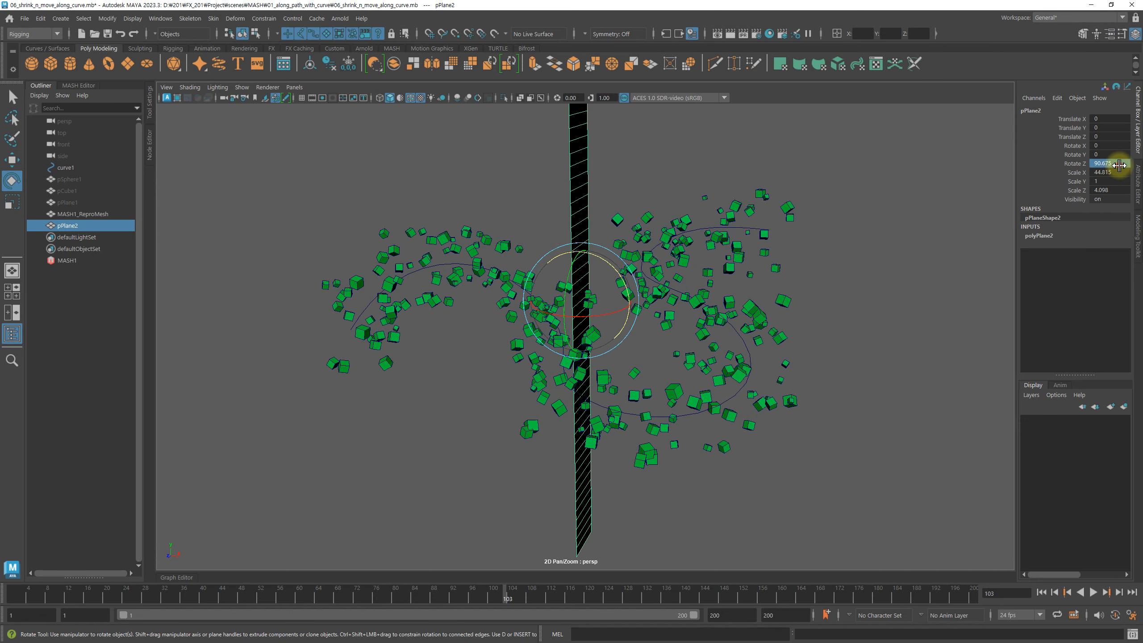
{"action": "key", "text": "Return"}
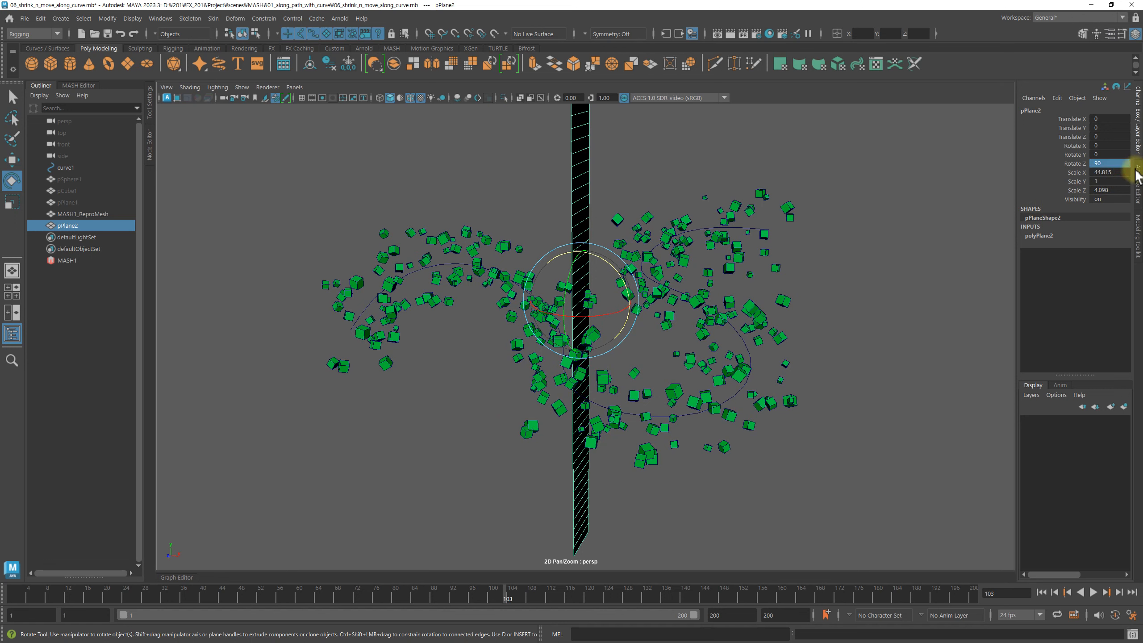
Step: Turn the upright plane about its length by setting its Rotate X to 90
{"action": "left_click_drag", "start_coordinate": [591, 324], "coordinate": [623, 309]}
{"action": "left_click", "coordinate": [1106, 171]}
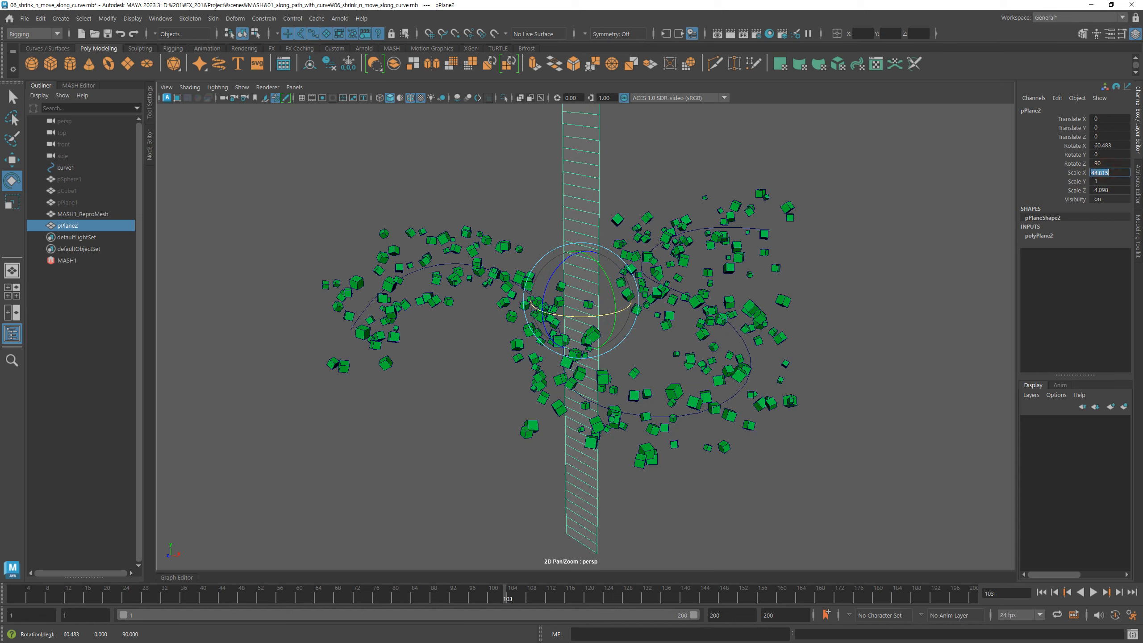
{"action": "left_click", "coordinate": [1119, 146]}
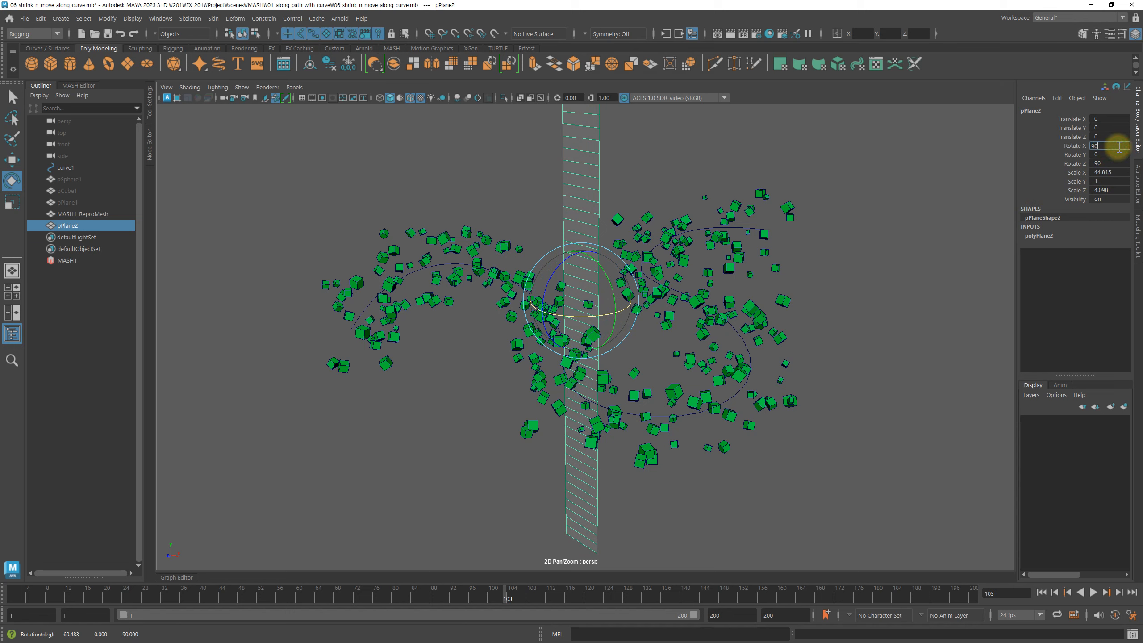
{"action": "type", "text": "90"}
{"action": "key", "text": "Return"}
{"action": "right_click_drag", "start_coordinate": [798, 319], "coordinate": [587, 218], "text": "alt"}
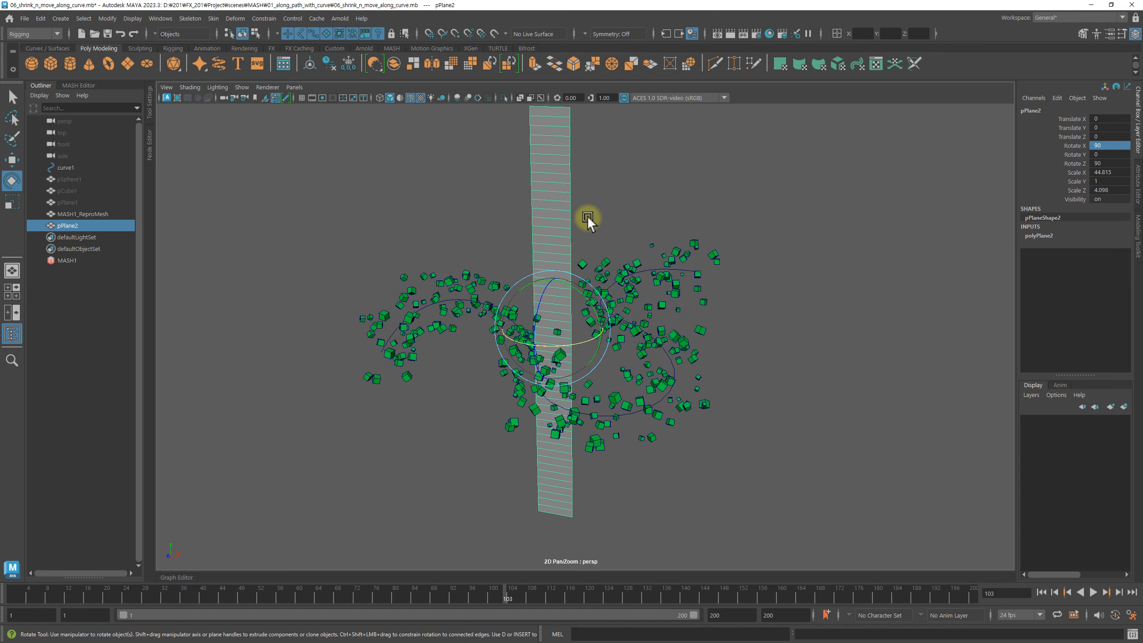
Step: Freeze the transformations of the upright plane
{"action": "left_click", "coordinate": [638, 185]}
{"action": "left_click", "coordinate": [553, 182]}
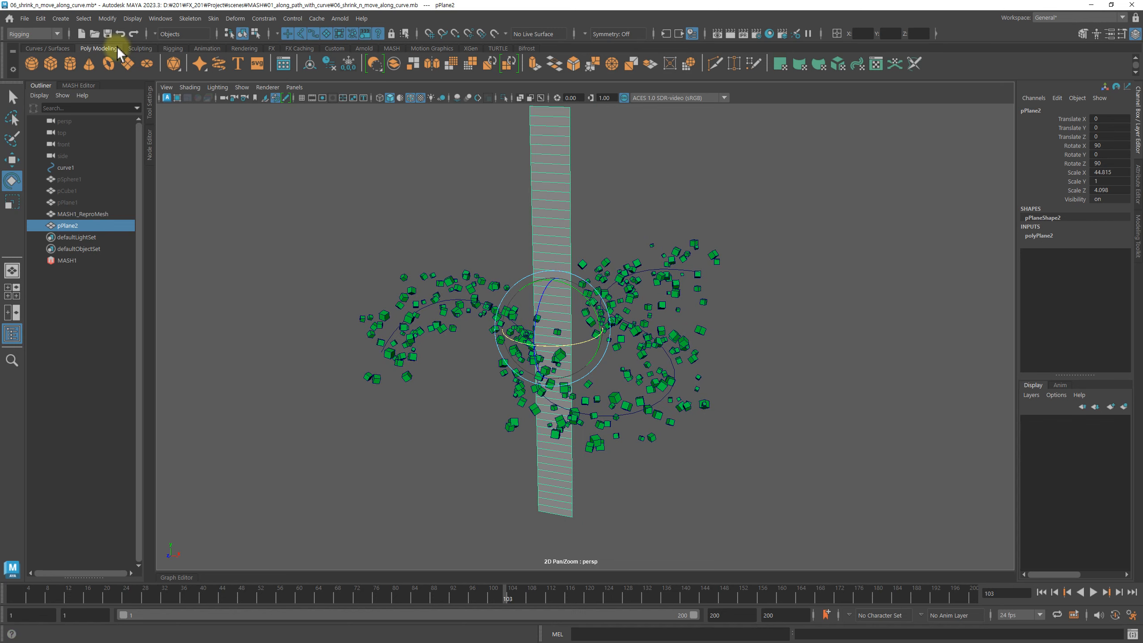
{"action": "left_click", "coordinate": [101, 23]}
{"action": "left_click", "coordinate": [139, 73]}
{"action": "right_click_drag", "start_coordinate": [545, 260], "coordinate": [556, 318], "text": "alt"}
{"action": "key", "text": "w"}
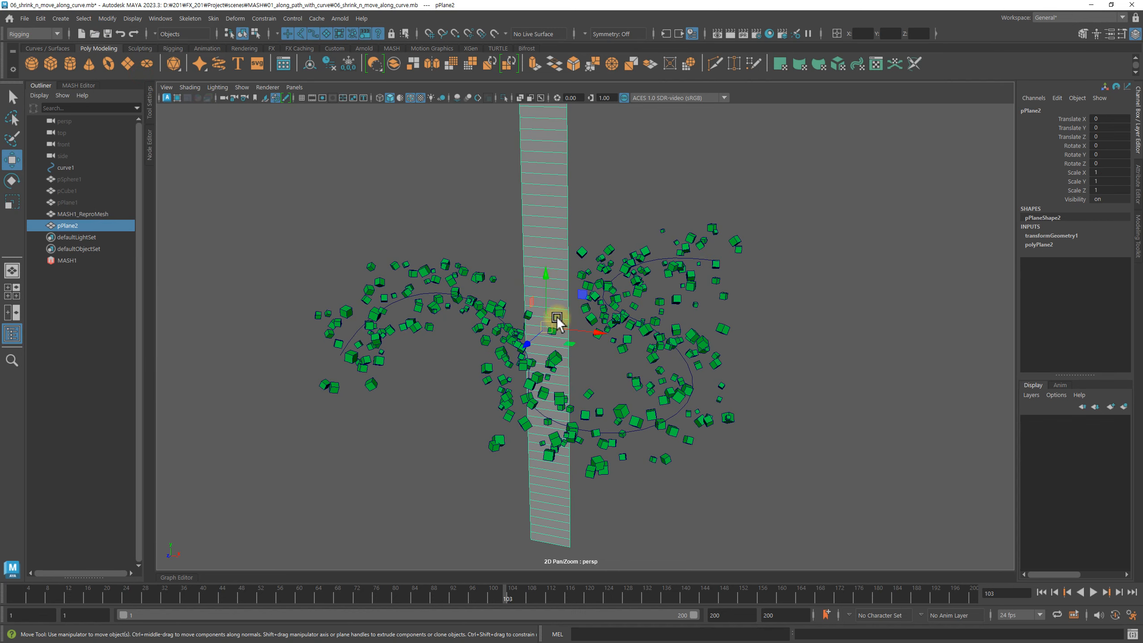
Step: Apply a Curve Warp deformer to bend the plane along curve1, and open the deformer's attributes
{"action": "left_click", "coordinate": [418, 299], "text": "shift"}
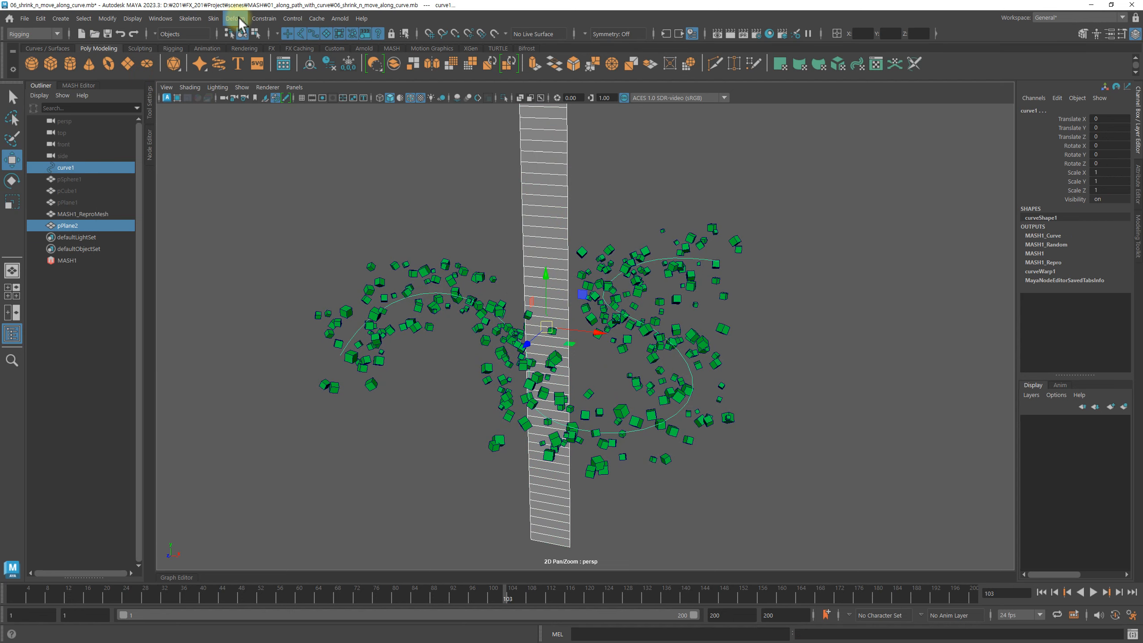
{"action": "left_click", "coordinate": [235, 18]}
{"action": "left_click", "coordinate": [258, 75]}
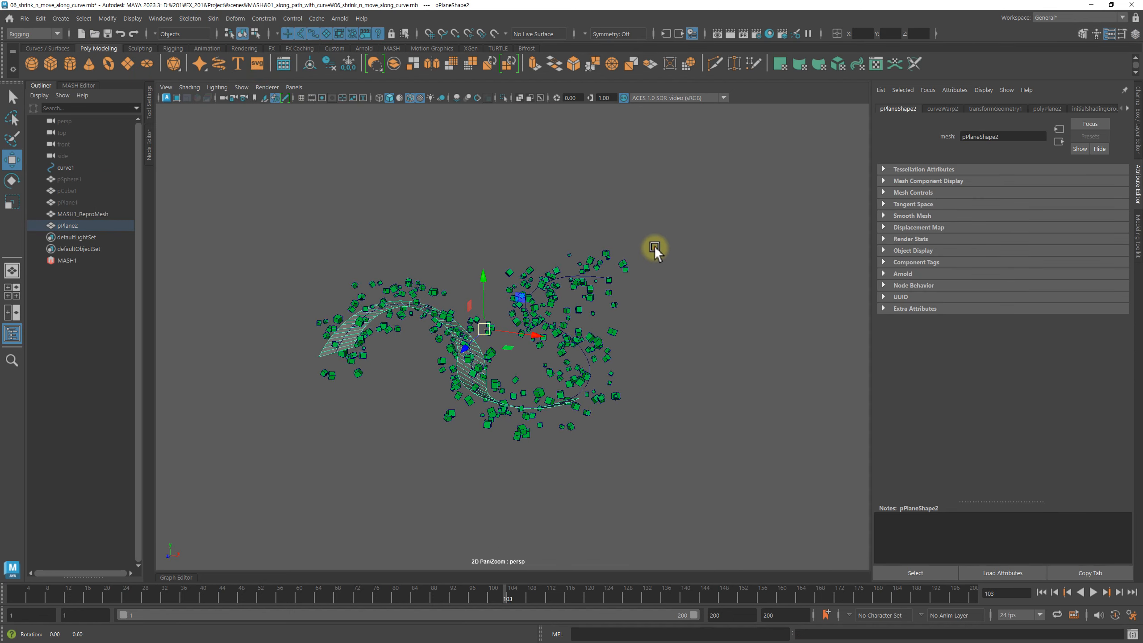
{"action": "left_click_drag", "start_coordinate": [654, 246], "coordinate": [656, 264], "text": "alt"}
{"action": "key", "text": "ctrl+a"}
{"action": "right_click_drag", "start_coordinate": [629, 268], "coordinate": [658, 265], "text": "alt"}
{"action": "key", "text": "ctrl+a"}
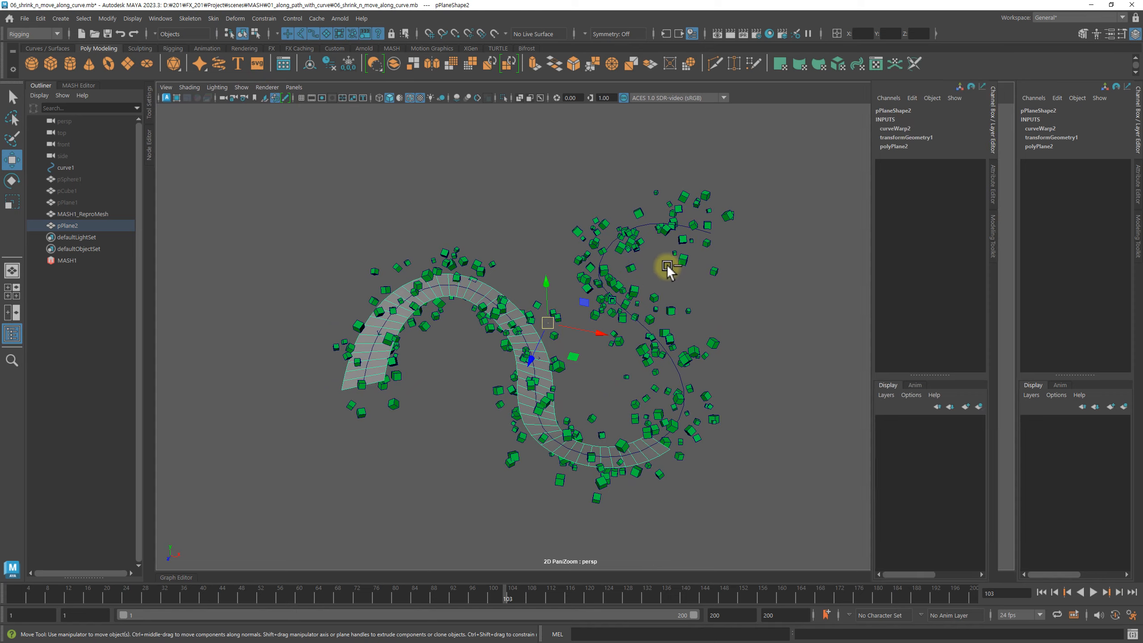
{"action": "left_click", "coordinate": [942, 109]}
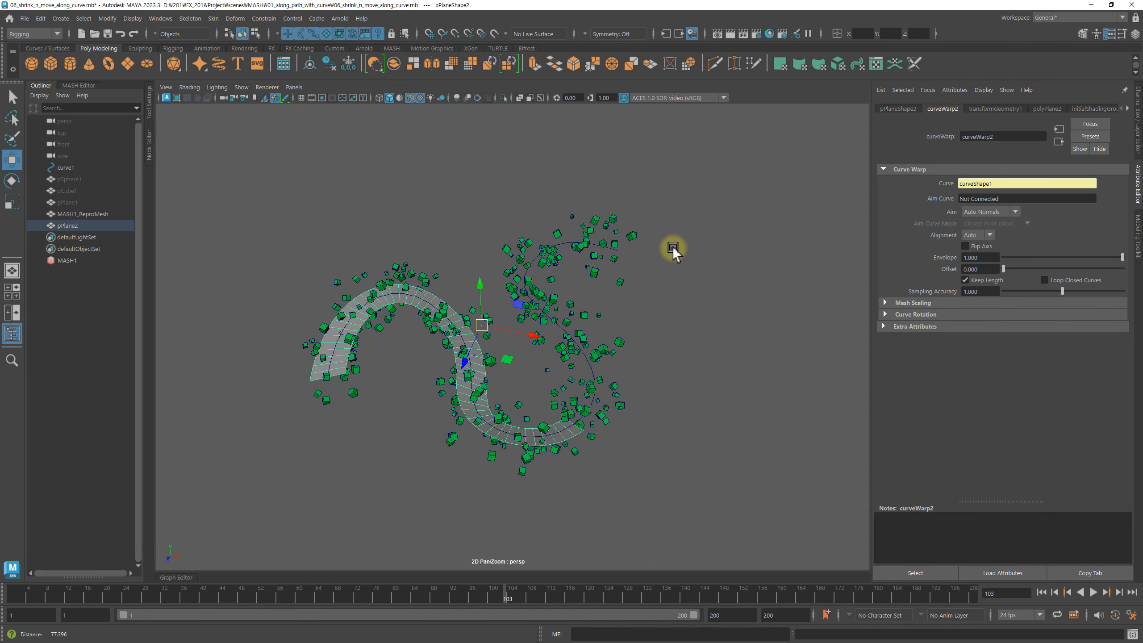
{"action": "right_click_drag", "start_coordinate": [673, 248], "coordinate": [722, 251], "text": "alt"}
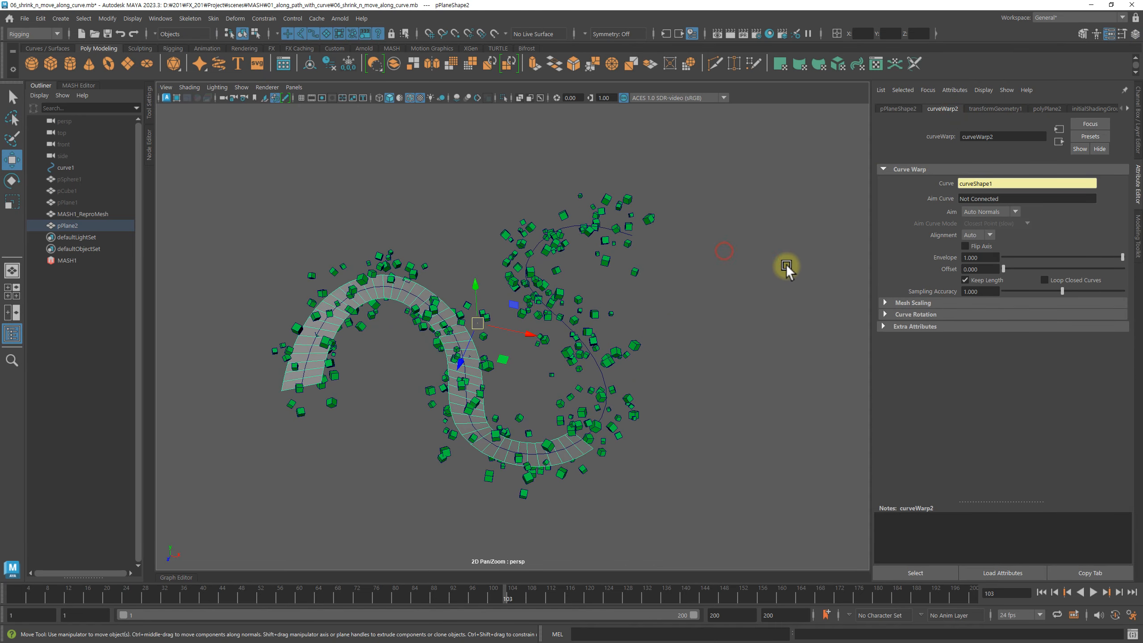
Step: Stretch and widen the plane along the curve with the Curve Warp's Length Scale at 2 and Max. Scale at about 3.63
{"action": "left_click", "coordinate": [922, 302]}
{"action": "left_click_drag", "start_coordinate": [1054, 315], "coordinate": [1111, 316]}
{"action": "left_click_drag", "start_coordinate": [699, 275], "coordinate": [710, 324], "text": "alt"}
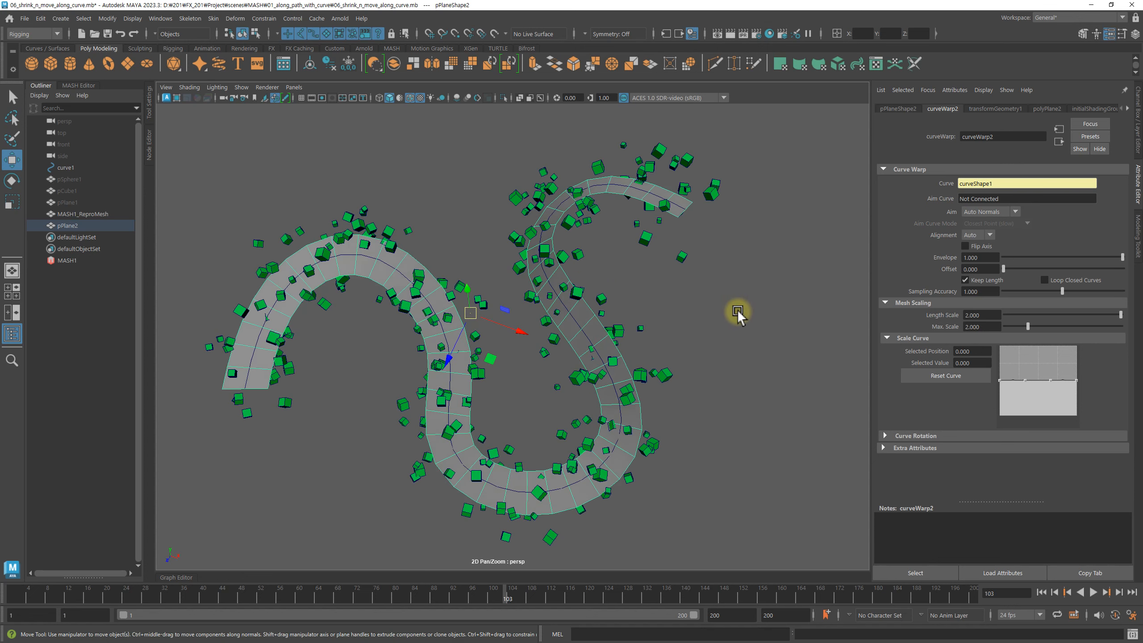
{"action": "scroll", "coordinate": [707, 316], "scroll_direction": "down", "scroll_amount": 1}
{"action": "left_click_drag", "start_coordinate": [1030, 325], "coordinate": [1047, 327]}
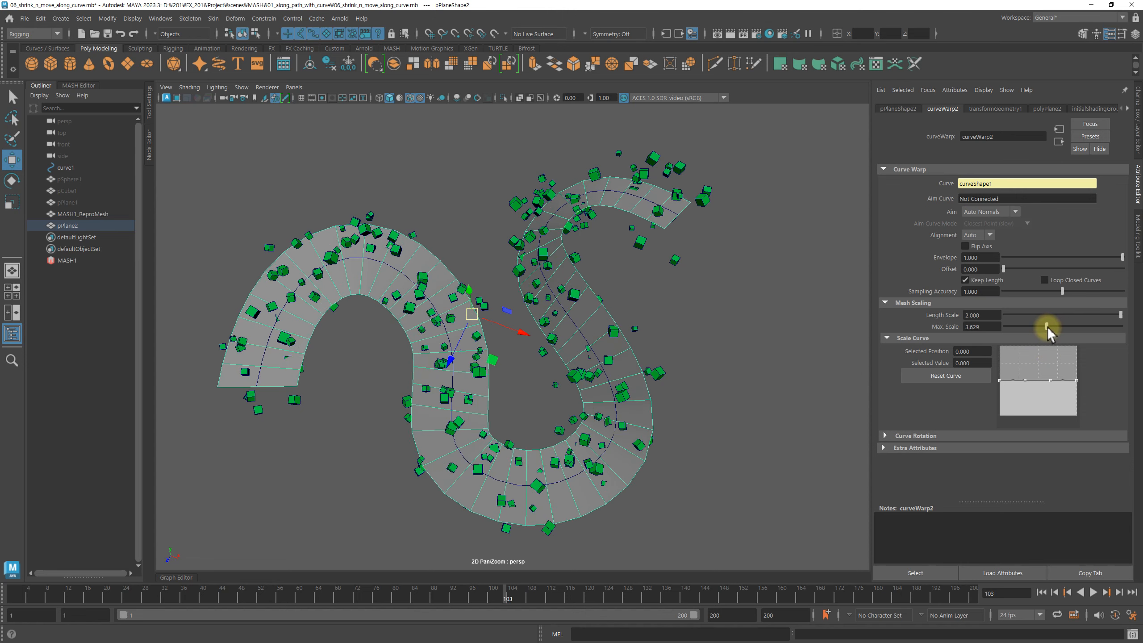
{"action": "left_click_drag", "start_coordinate": [370, 315], "coordinate": [421, 308], "text": "alt"}
{"action": "left_click_drag", "start_coordinate": [744, 298], "coordinate": [701, 292], "text": "alt"}
{"action": "left_click", "coordinate": [738, 287]}
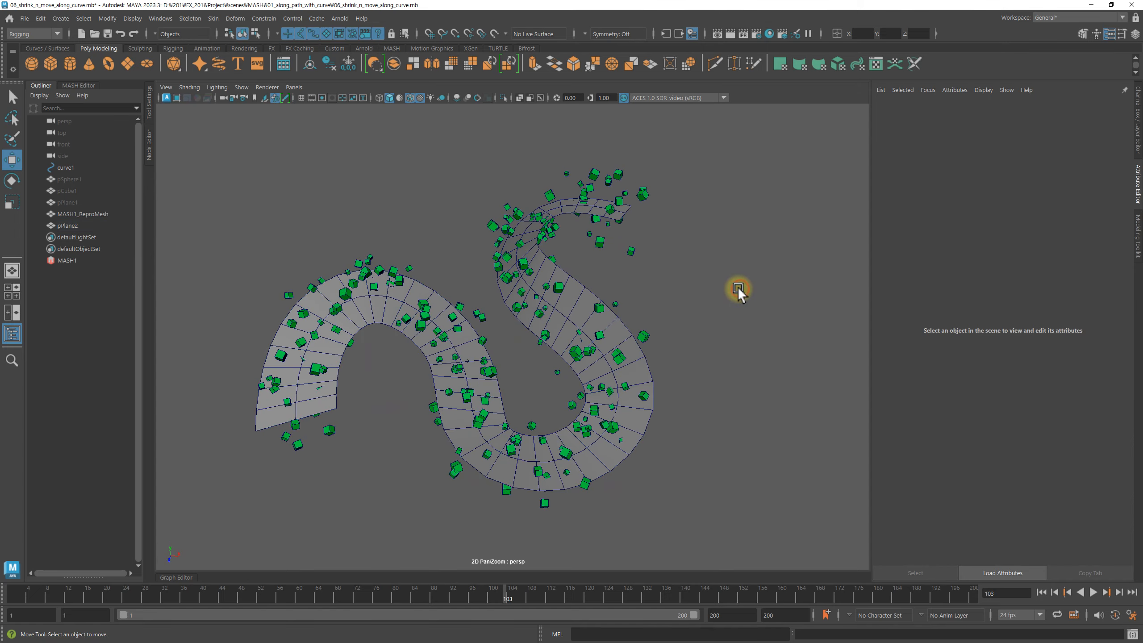
Step: Select the MASH1 network and show the attributes of its Random node
{"action": "key", "text": "ctrl+a"}
{"action": "left_click_drag", "start_coordinate": [806, 283], "coordinate": [638, 275], "text": "alt"}
{"action": "left_click", "coordinate": [68, 260]}
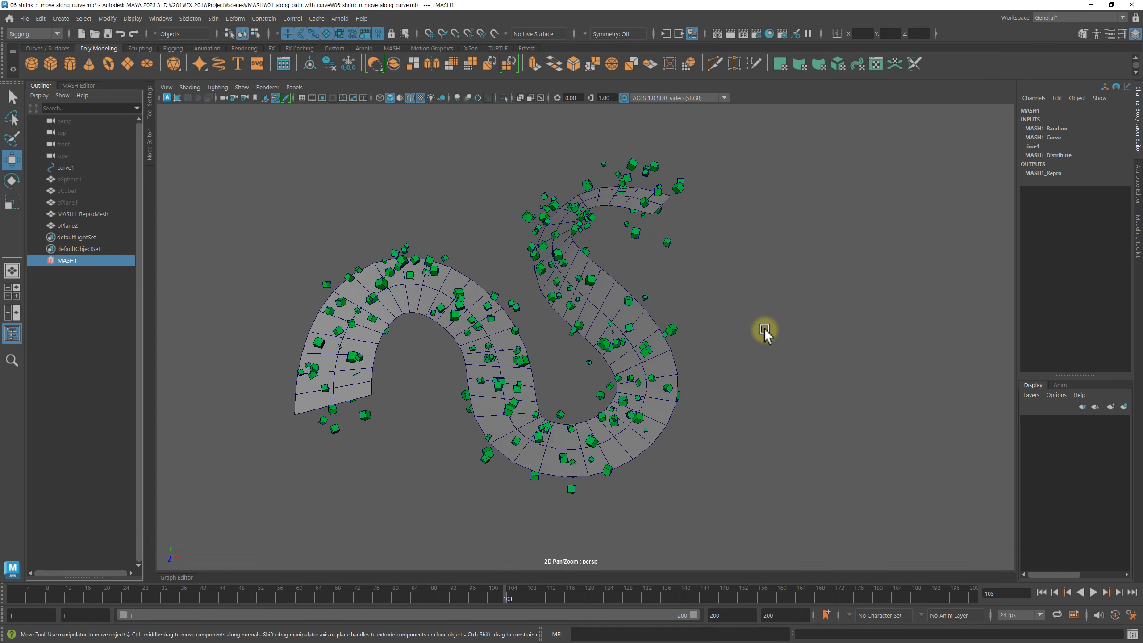
{"action": "key", "text": "ctrl+a"}
{"action": "right_click_drag", "start_coordinate": [650, 313], "coordinate": [743, 312], "text": "alt"}
{"action": "middle_click_drag", "start_coordinate": [662, 310], "coordinate": [704, 316], "text": "alt"}
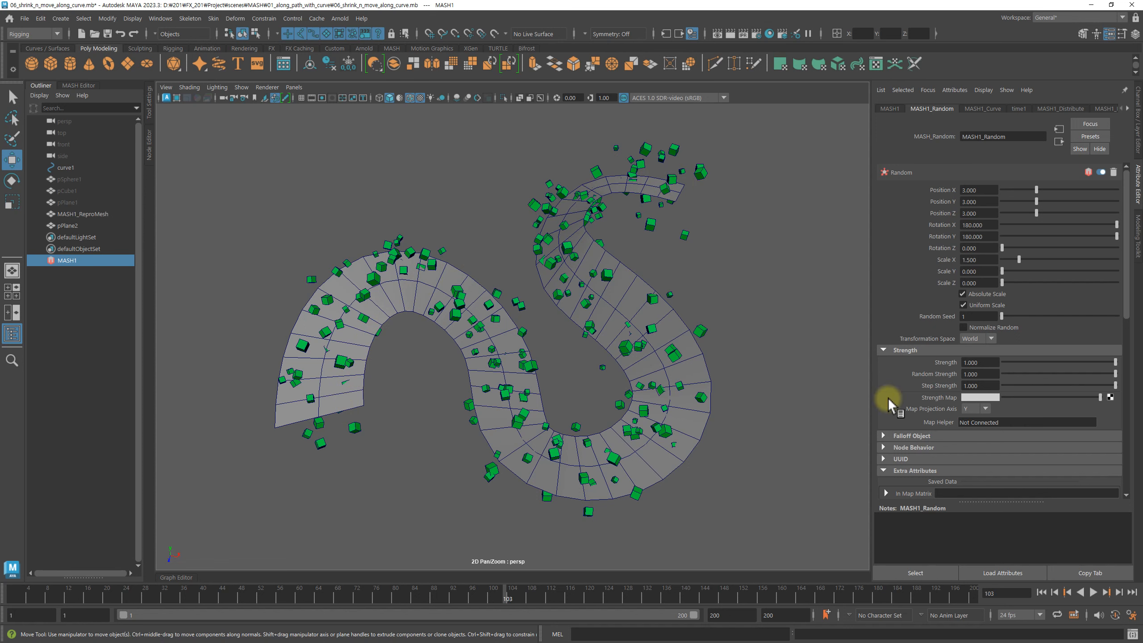
Step: Connect a 2D Ramp texture to the Strength Map of MASH1_Random
{"action": "left_click", "coordinate": [1109, 397]}
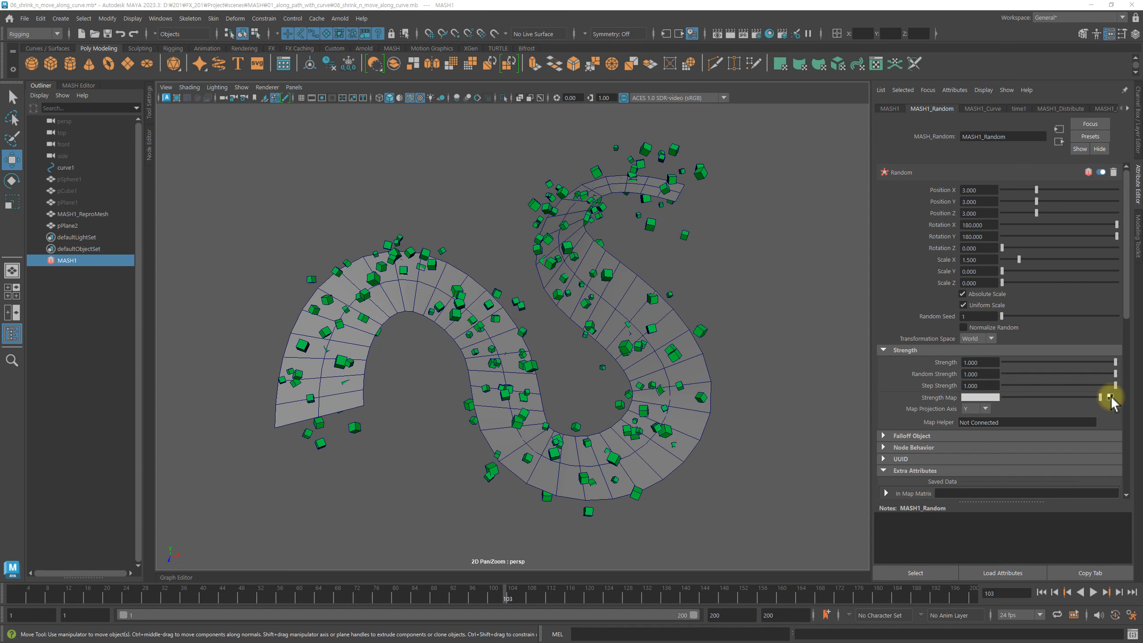
{"action": "left_click_drag", "start_coordinate": [858, 90], "coordinate": [727, 164]}
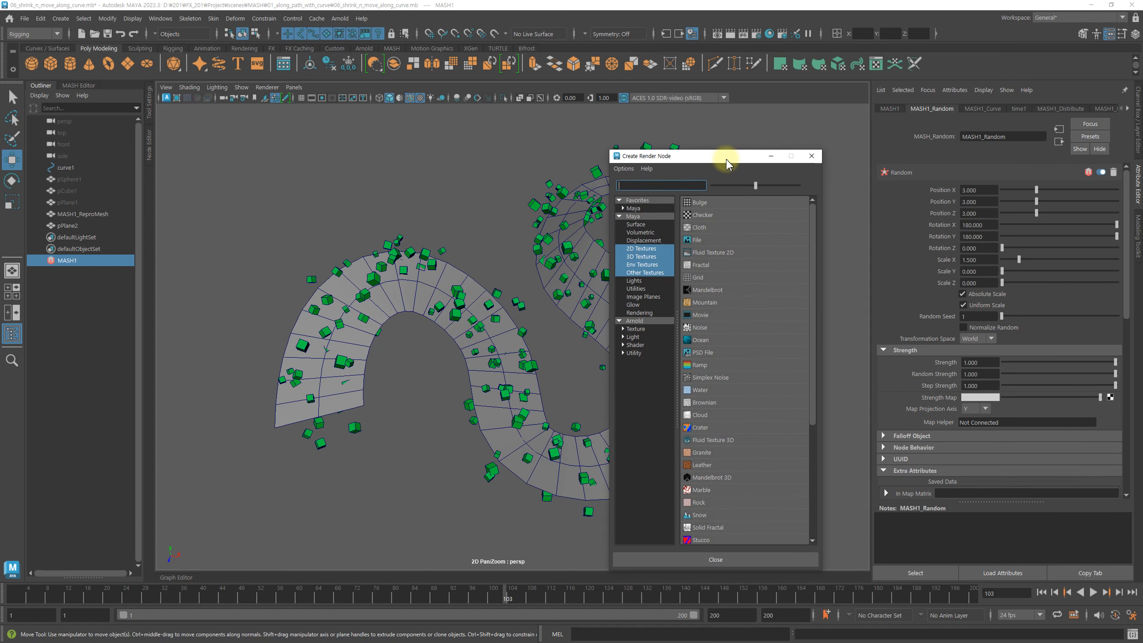
{"action": "left_click", "coordinate": [641, 248]}
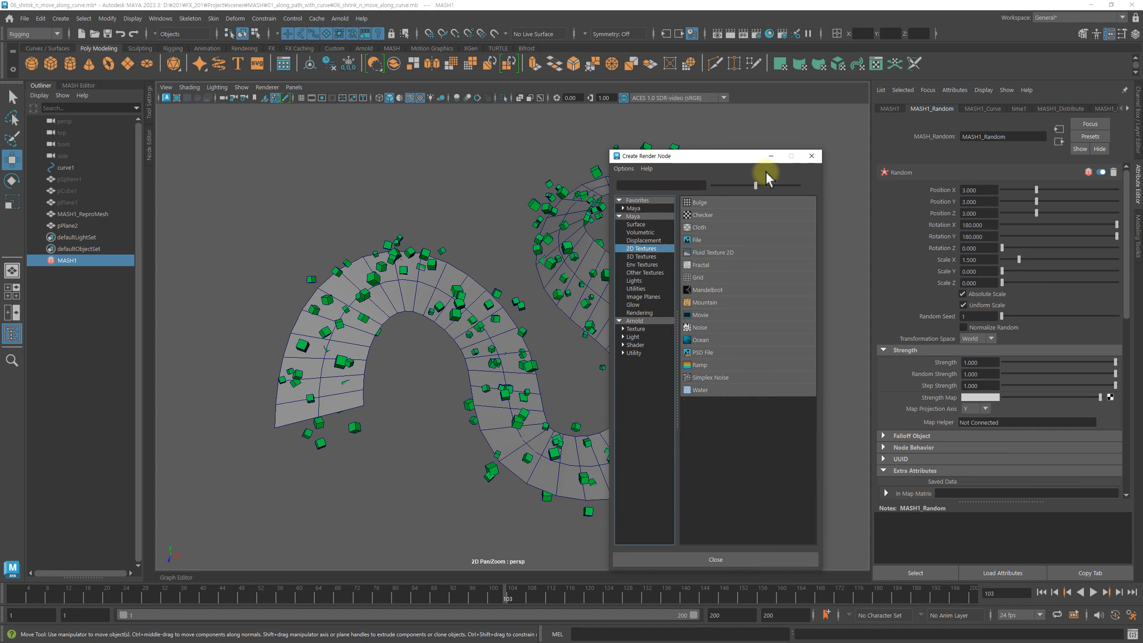
{"action": "left_click_drag", "start_coordinate": [758, 184], "coordinate": [840, 196]}
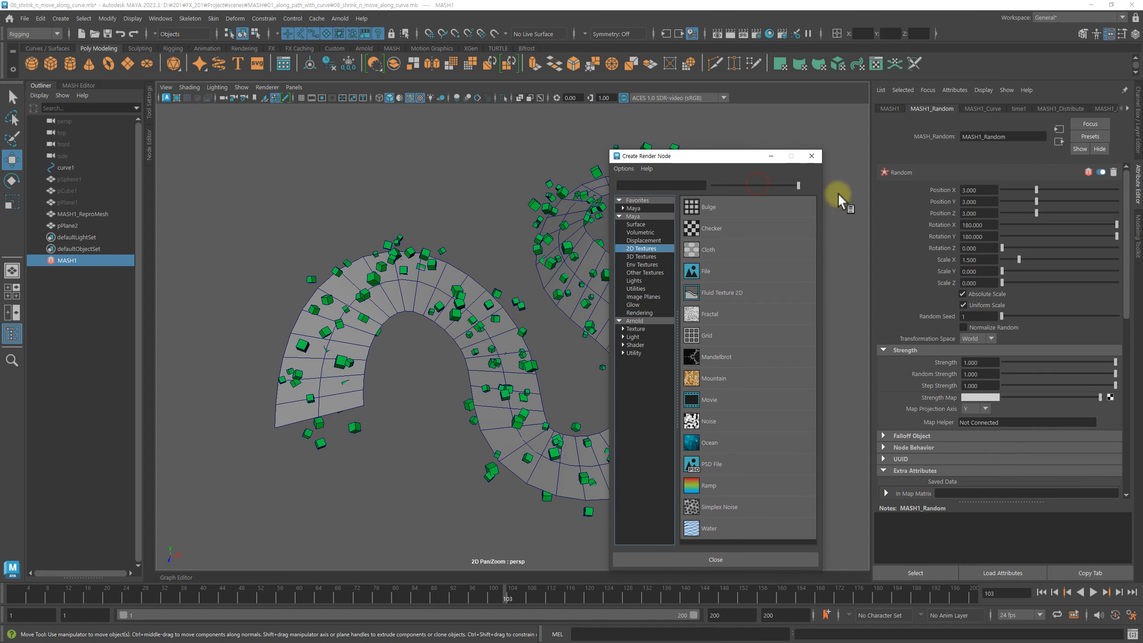
{"action": "left_click", "coordinate": [715, 485]}
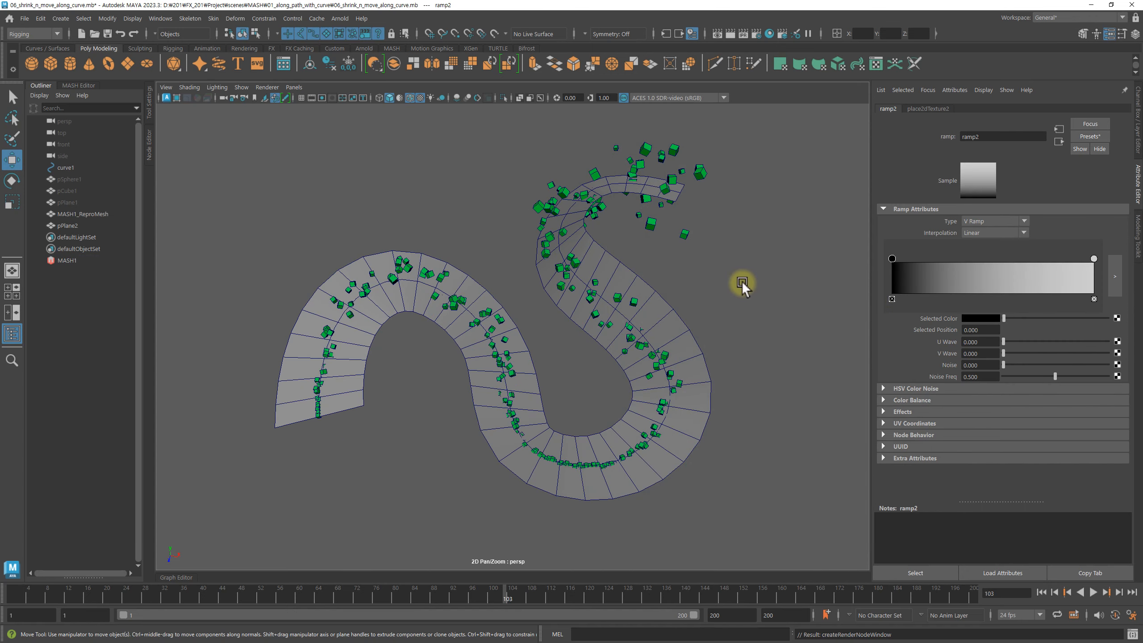
Step: Reverse the ramp's gradient by placing the white colour stop at position 0 and the black stop at 1
{"action": "left_click_drag", "start_coordinate": [735, 280], "coordinate": [652, 301], "text": "alt"}
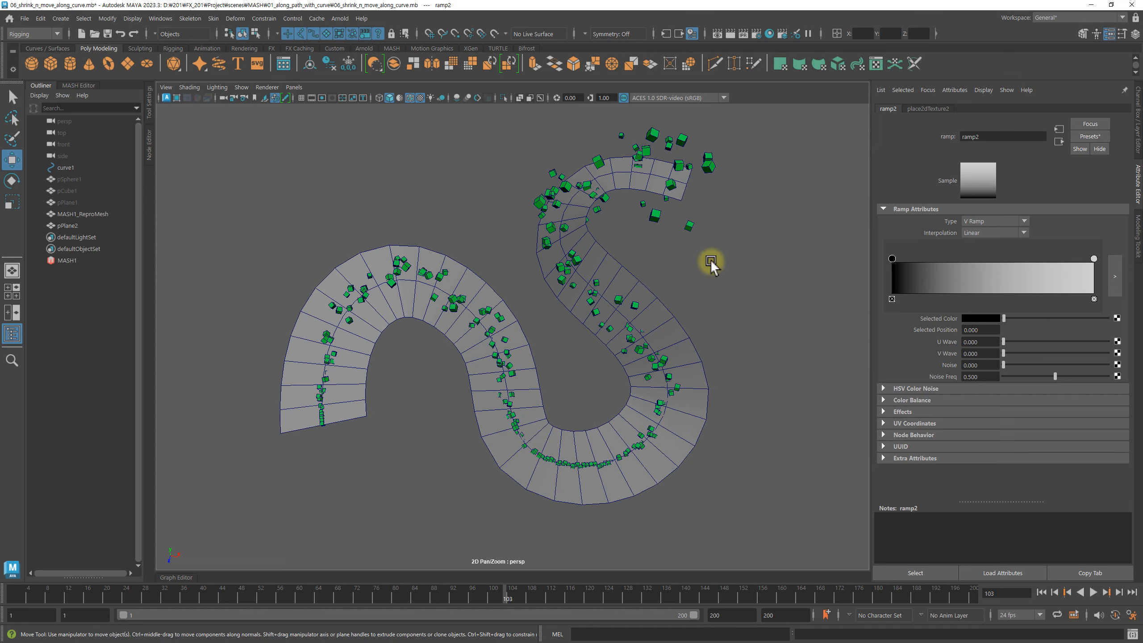
{"action": "left_click_drag", "start_coordinate": [711, 260], "coordinate": [706, 251], "text": "alt"}
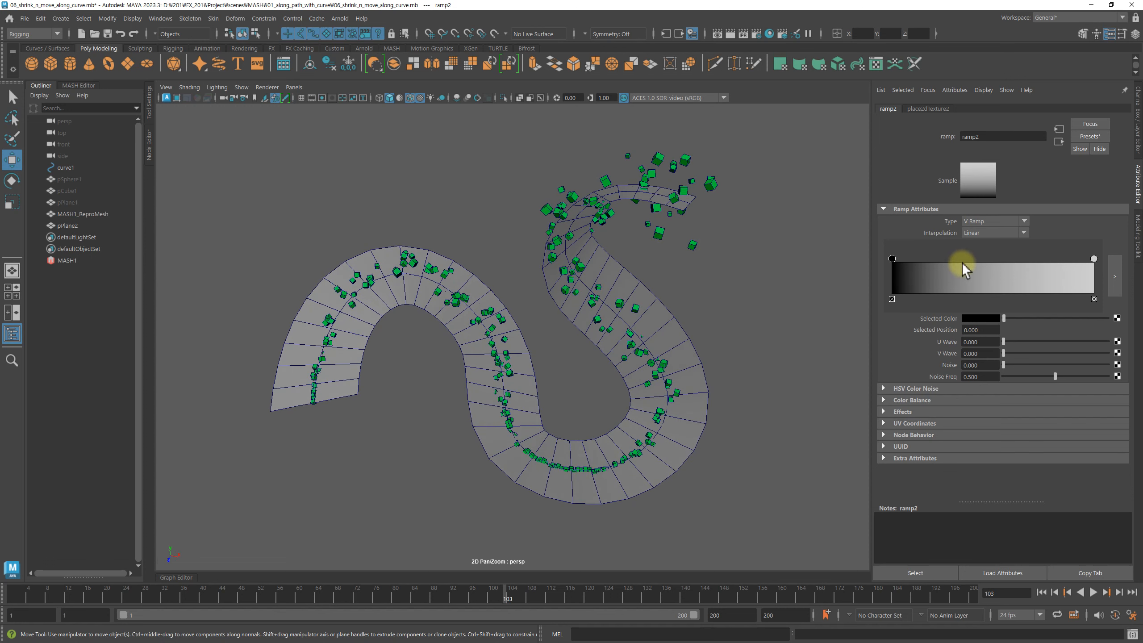
{"action": "left_click_drag", "start_coordinate": [893, 257], "coordinate": [968, 258]}
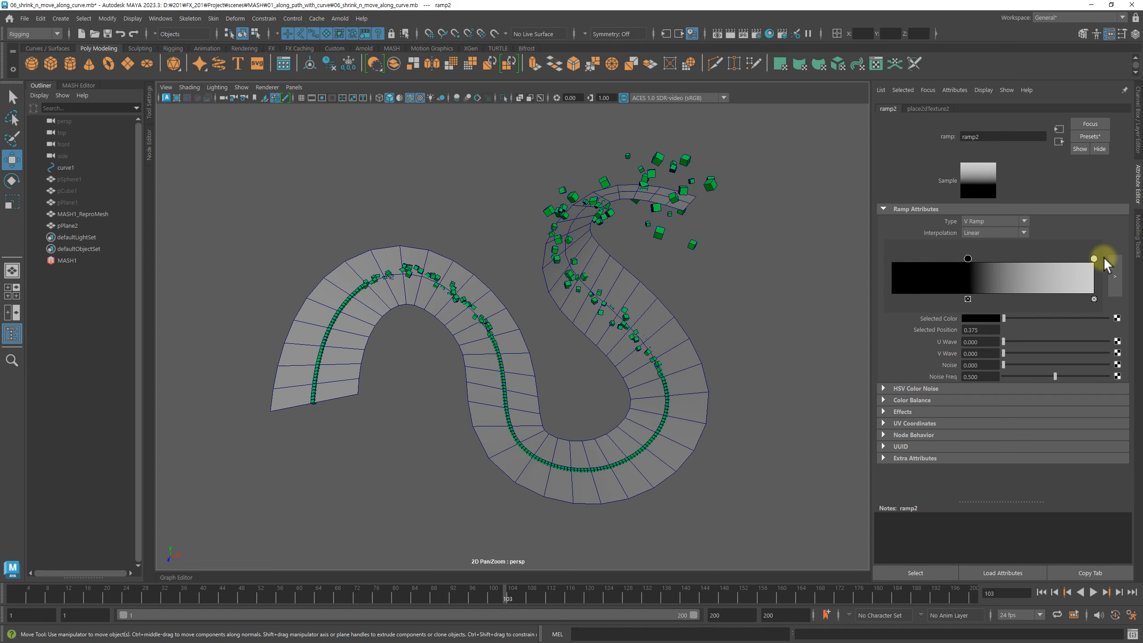
{"action": "left_click_drag", "start_coordinate": [1094, 258], "coordinate": [892, 259]}
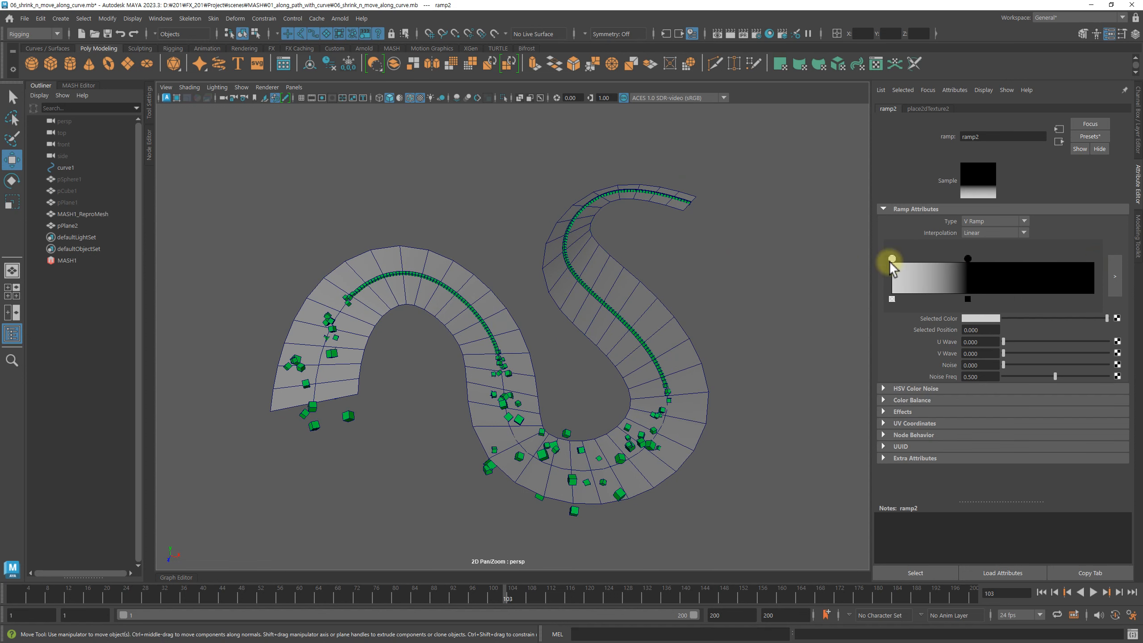
{"action": "left_click_drag", "start_coordinate": [968, 261], "coordinate": [1112, 262]}
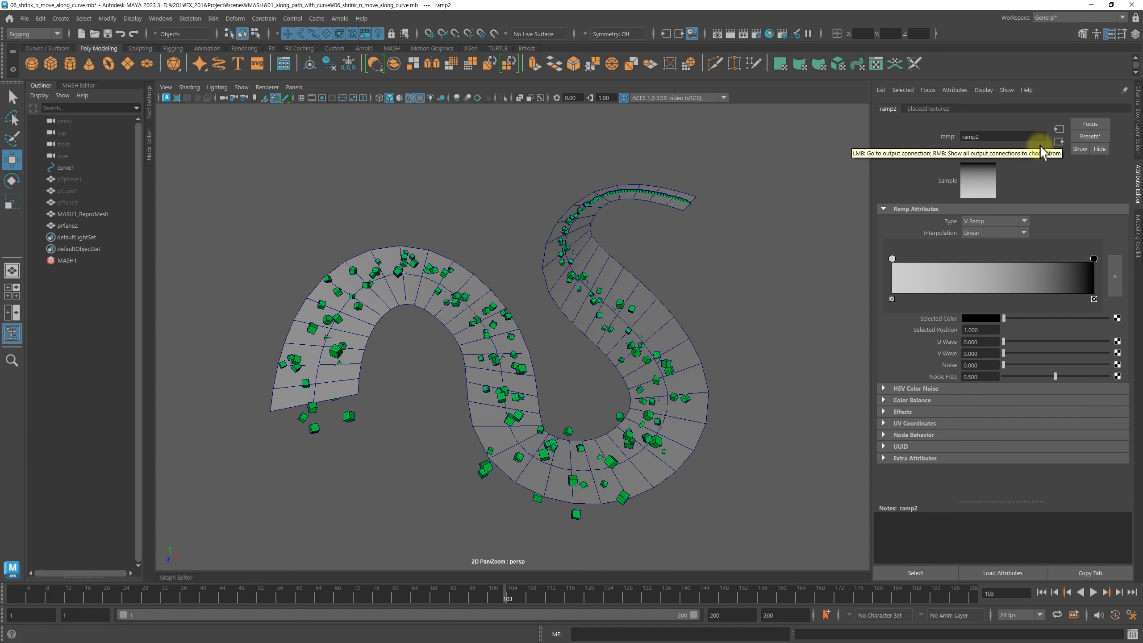
Step: Return to the MASH1_Random attributes and assign pPlane2 as the Map Helper for the strength map
{"action": "left_click", "coordinate": [1060, 141]}
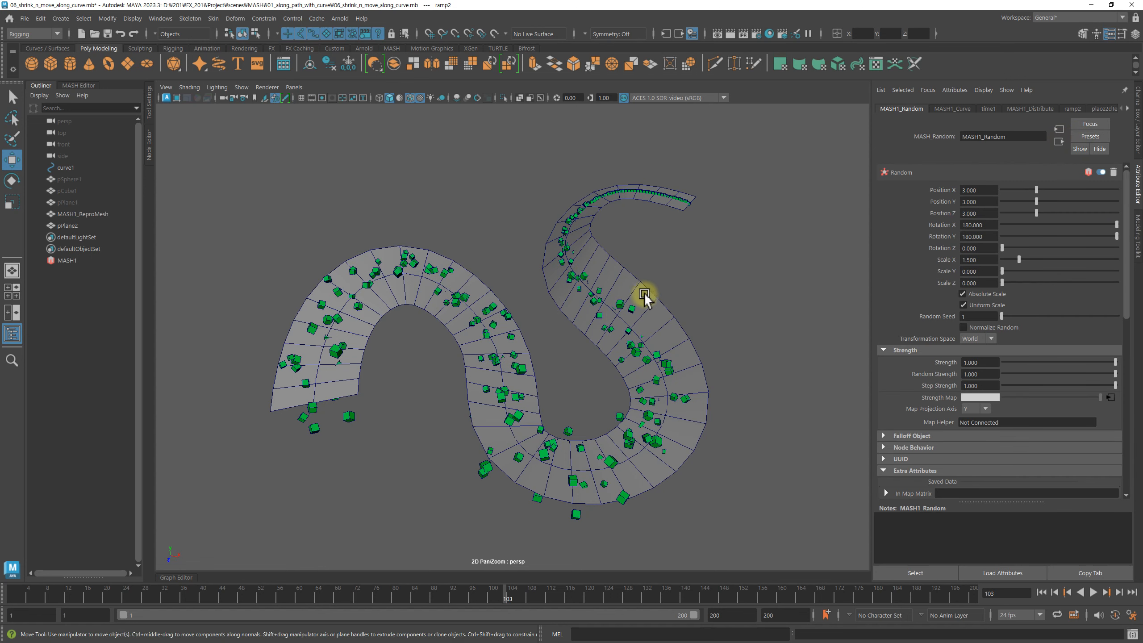
{"action": "left_click_drag", "start_coordinate": [644, 296], "coordinate": [644, 308], "text": "alt"}
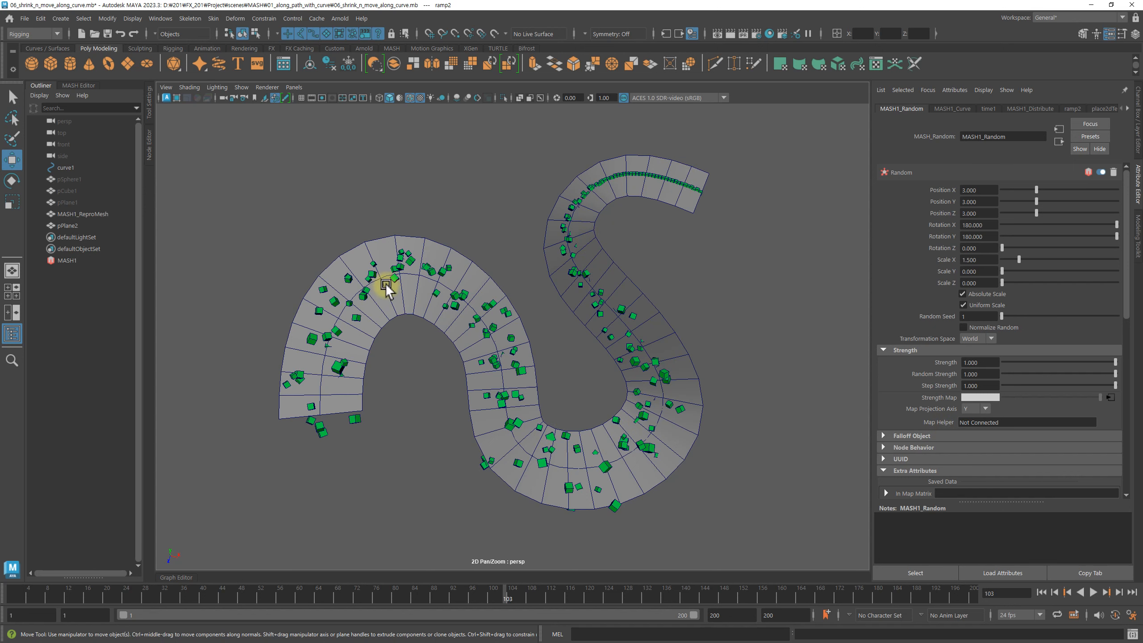
{"action": "left_click", "coordinate": [374, 253]}
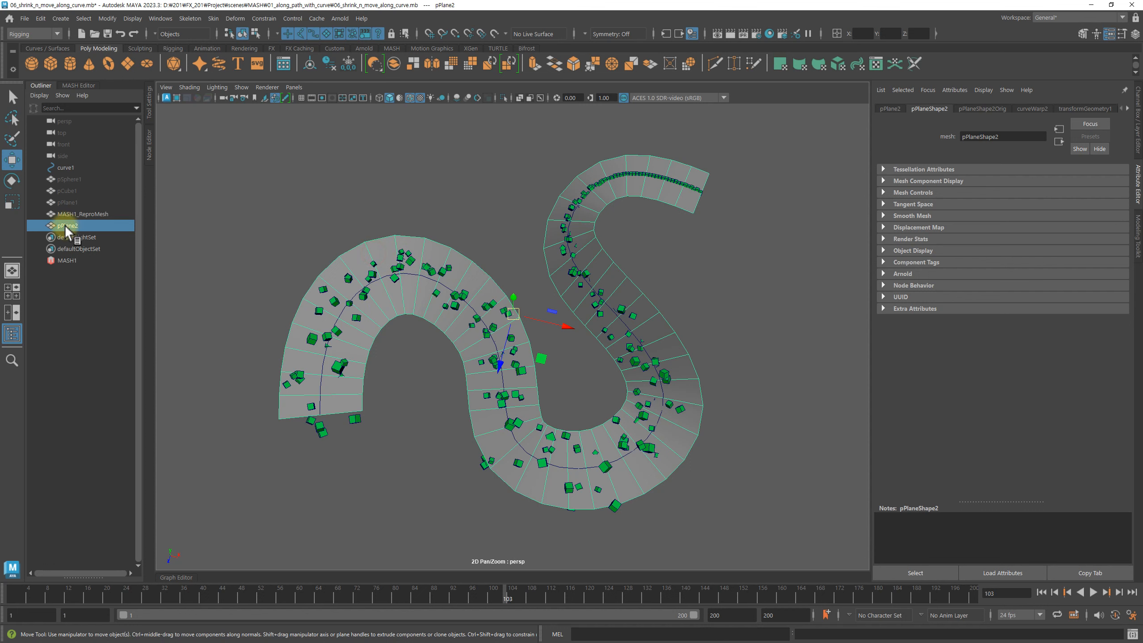
{"action": "left_click", "coordinate": [68, 260]}
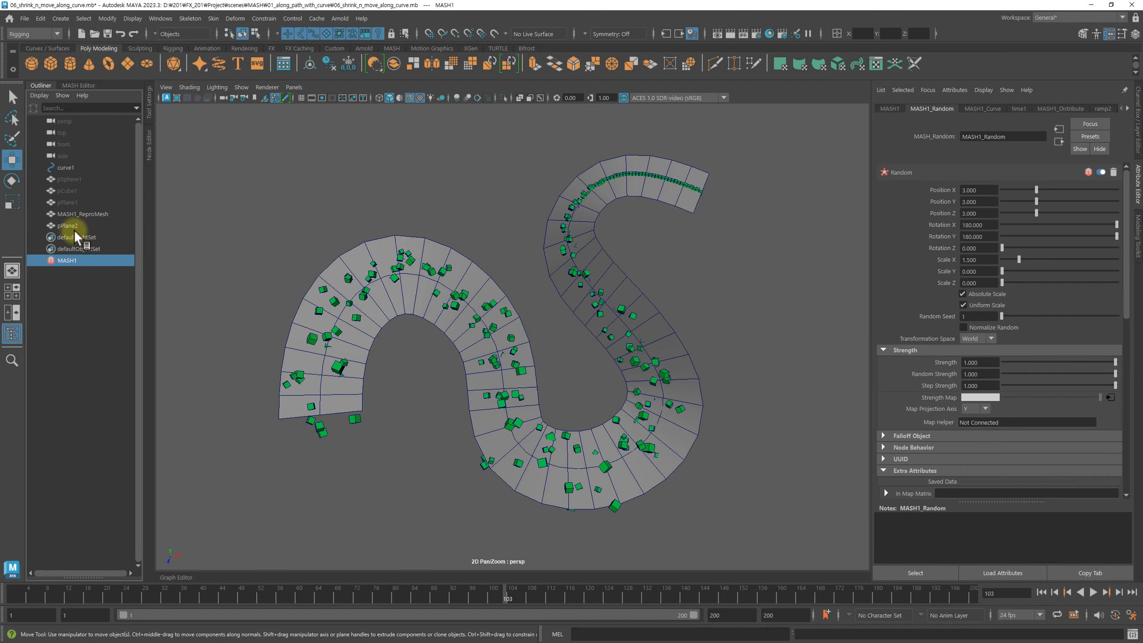
{"action": "middle_click_drag", "start_coordinate": [68, 224], "coordinate": [982, 428]}
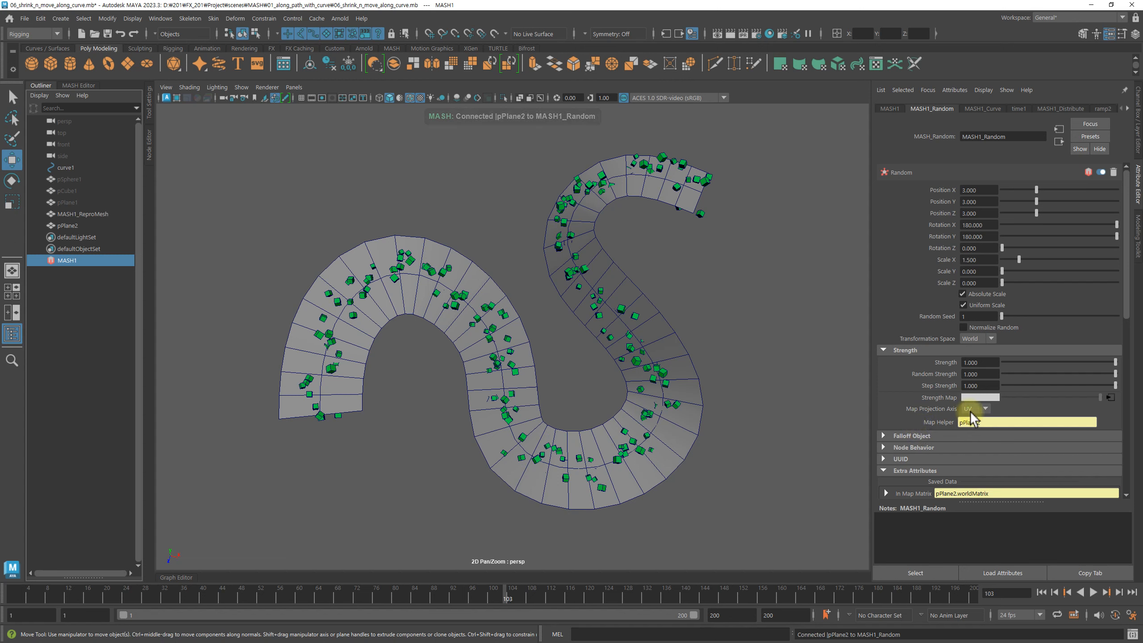
{"action": "left_click", "coordinate": [978, 423]}
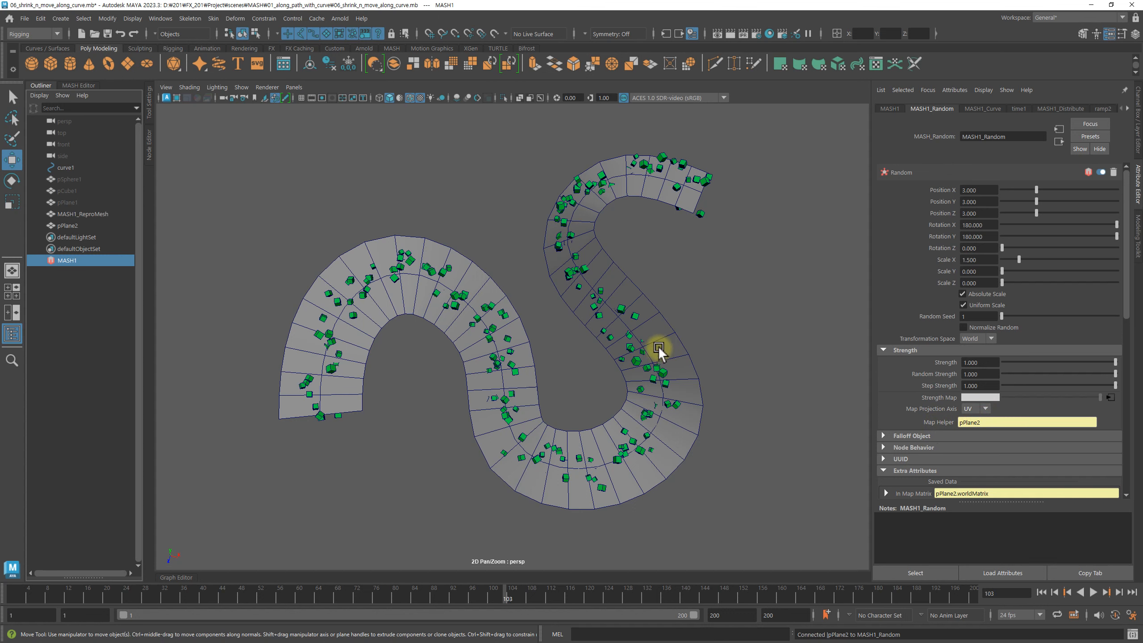
Step: Assign a new Lambert material to the warped plane
{"action": "left_click", "coordinate": [660, 319]}
{"action": "right_click", "coordinate": [657, 318]}
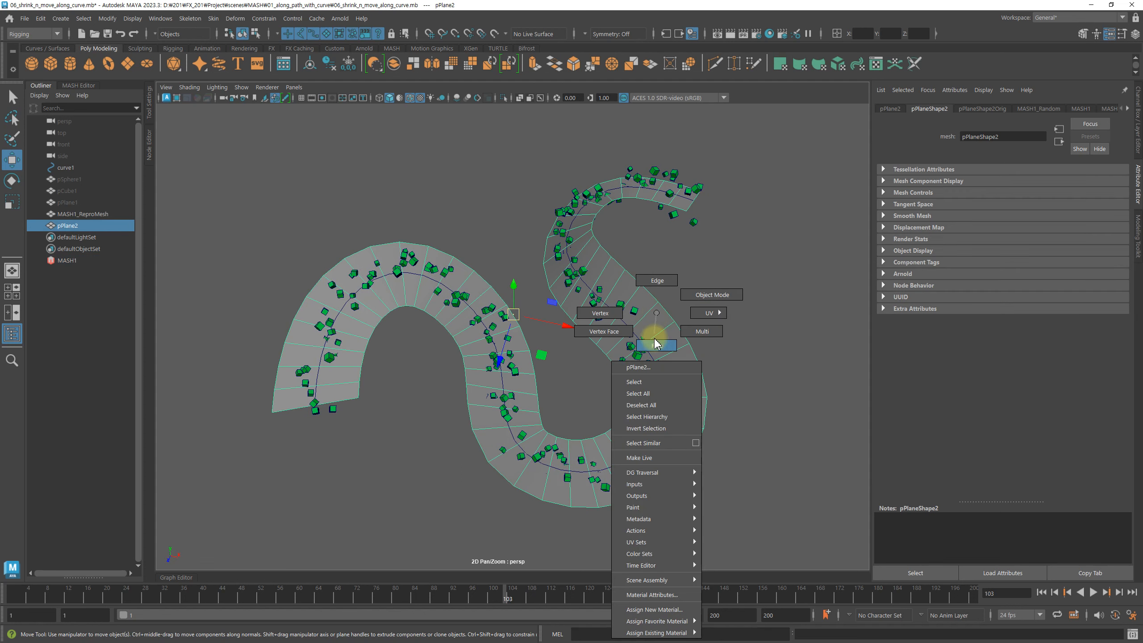
{"action": "mouse_move", "coordinate": [692, 633]}
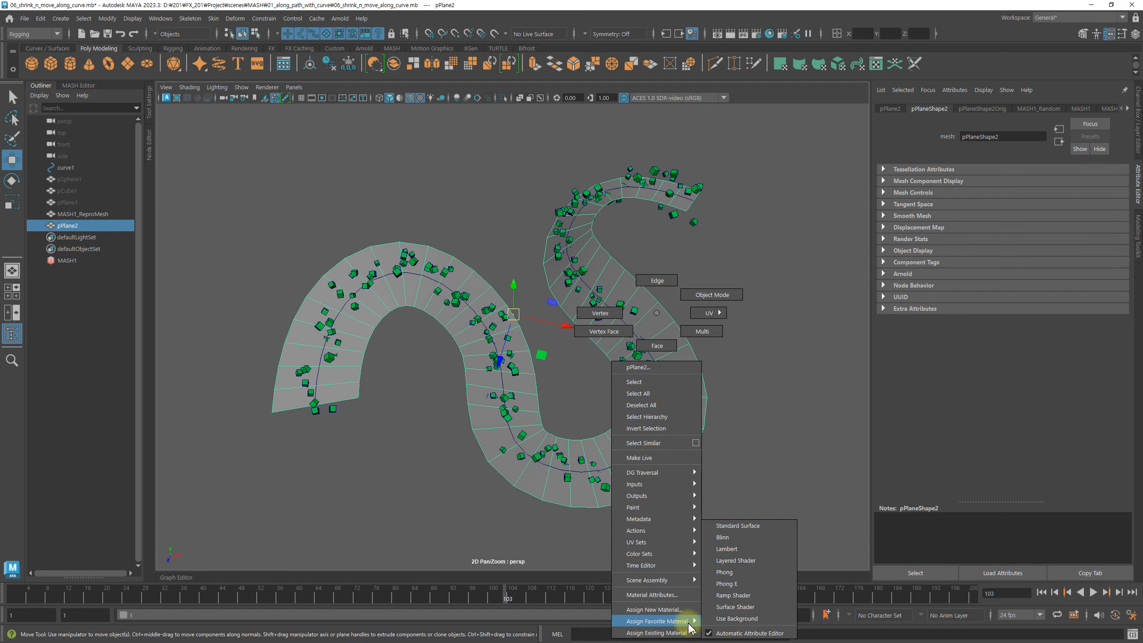
{"action": "left_click", "coordinate": [734, 548]}
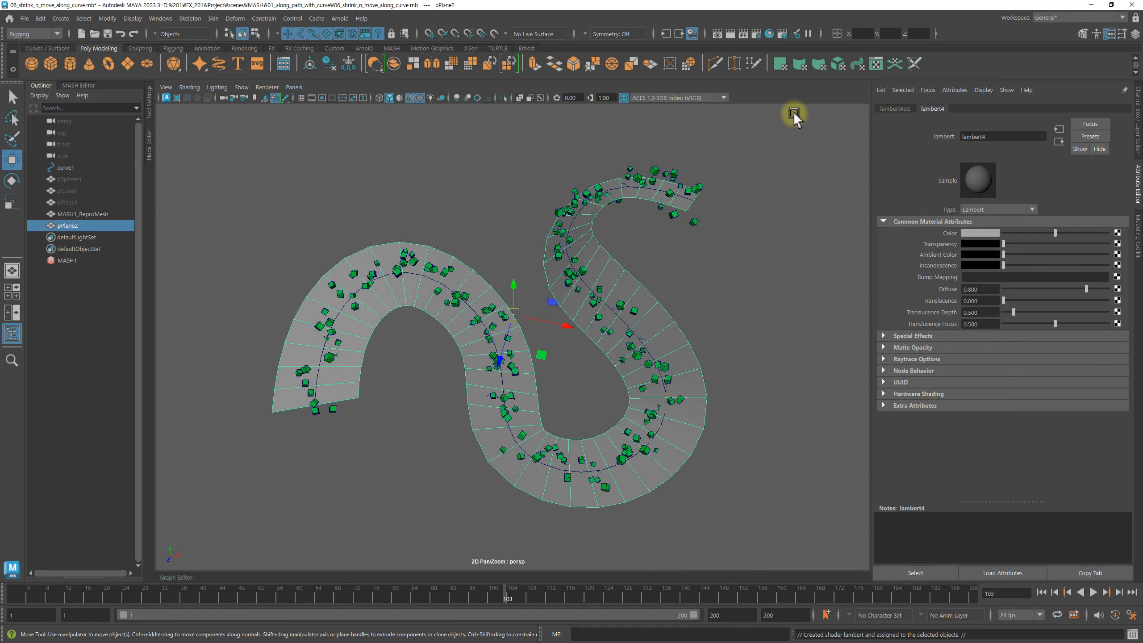
Step: Open the Hypershade's textures and check which ramp drives the Strength Map of MASH1_Random
{"action": "left_click", "coordinate": [770, 35]}
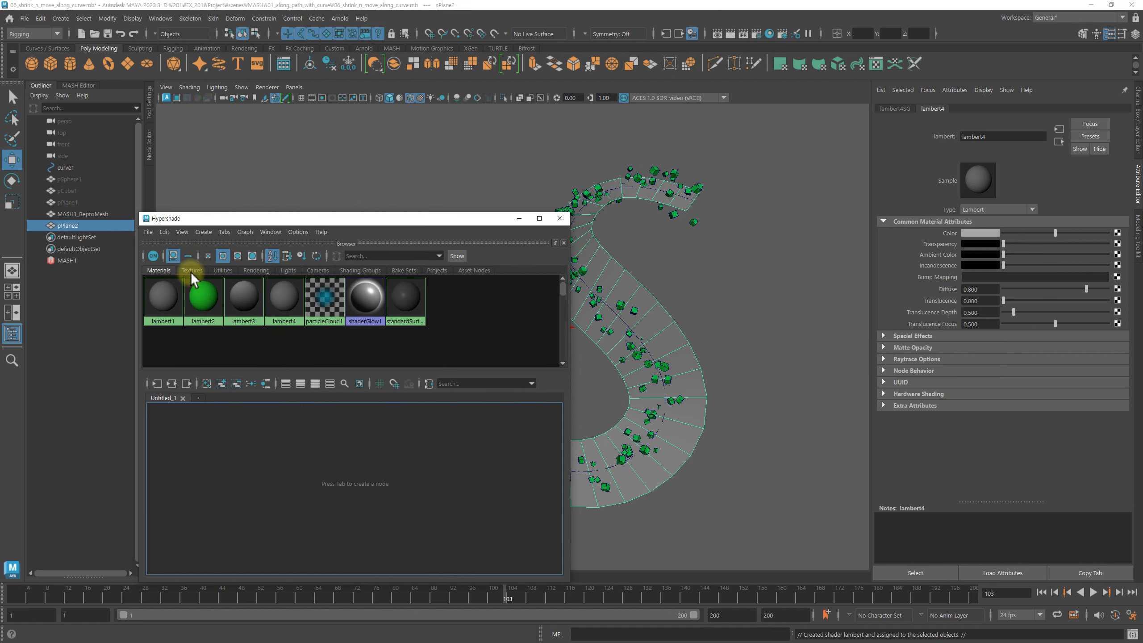
{"action": "left_click", "coordinate": [192, 270]}
{"action": "left_click_drag", "start_coordinate": [267, 219], "coordinate": [391, 154]}
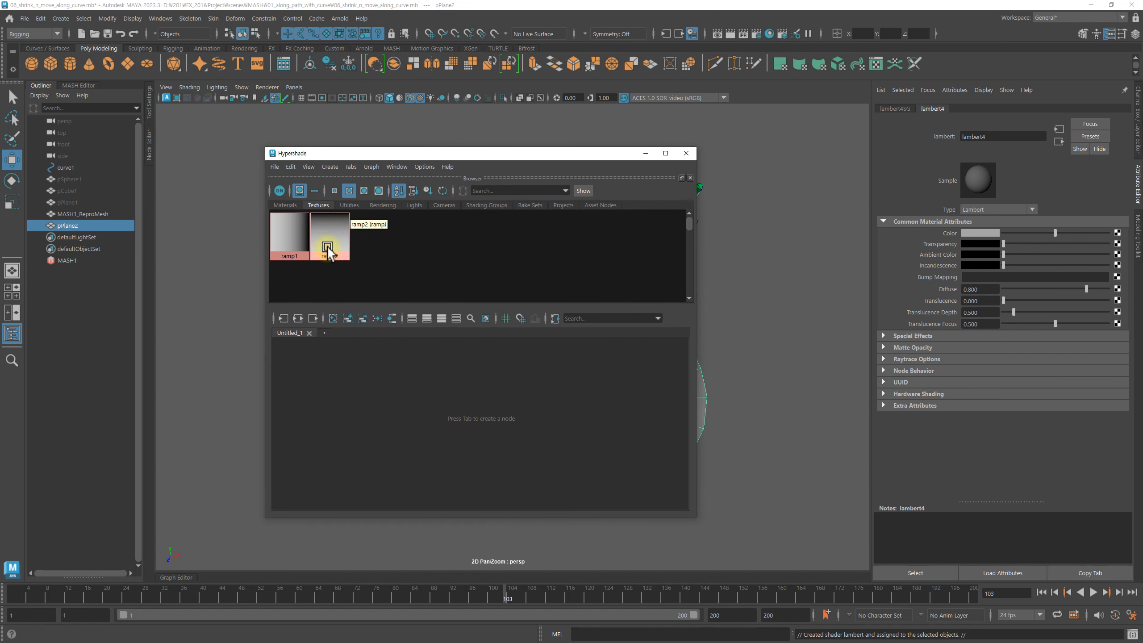
{"action": "left_click", "coordinate": [76, 263]}
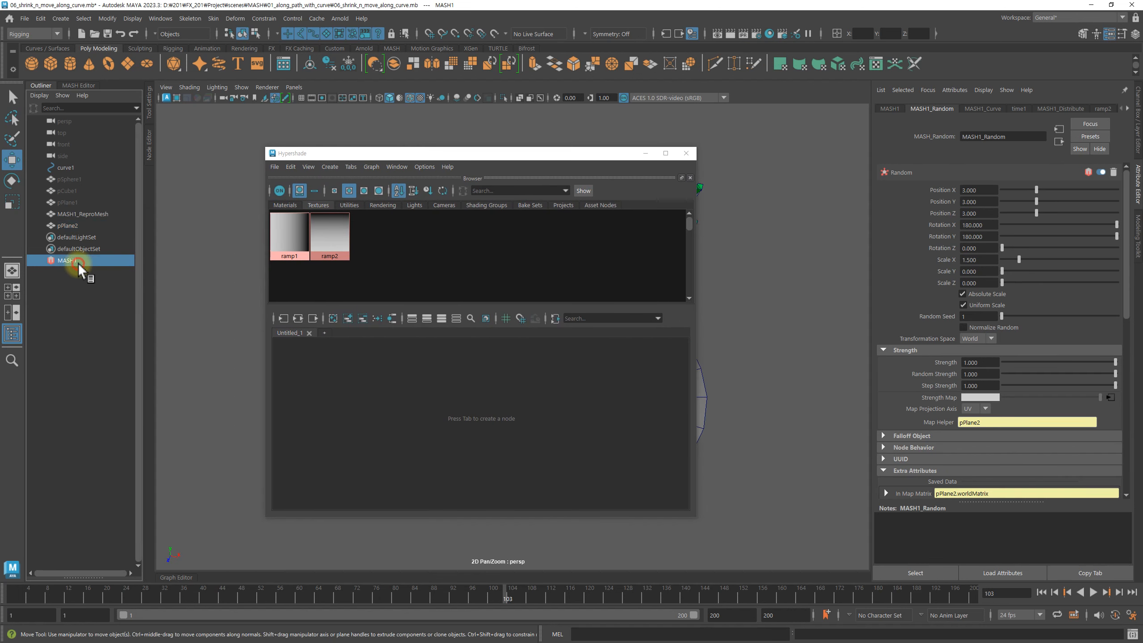
{"action": "left_click", "coordinate": [1110, 397]}
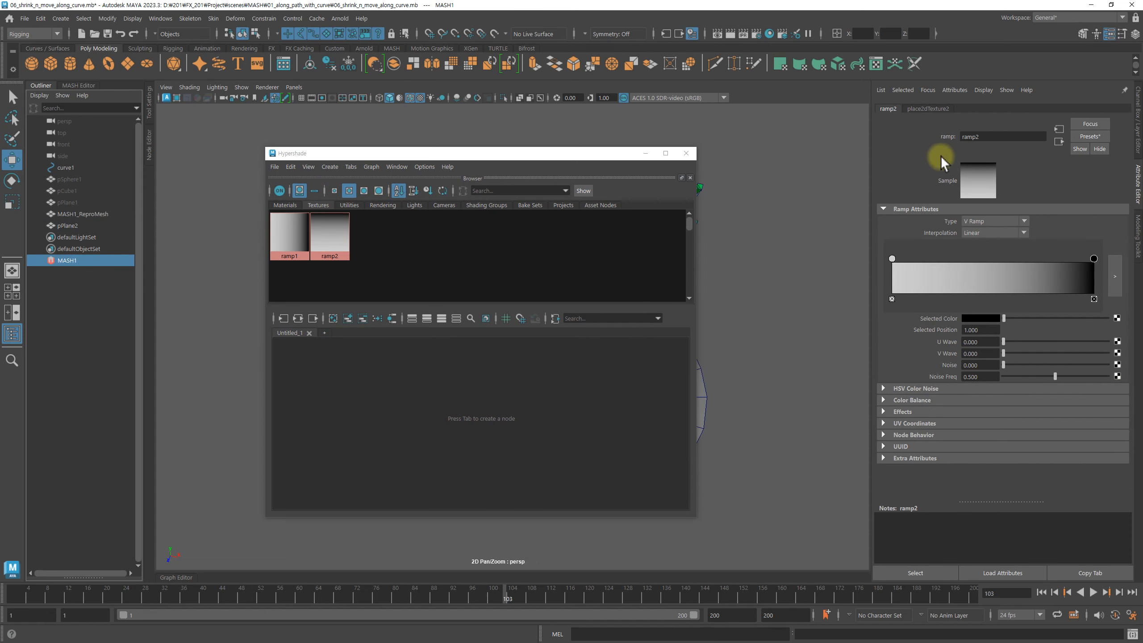
Step: Connect the ramp2 texture to the Color of the plane's Lambert material and minimize the Hypershade
{"action": "left_click", "coordinate": [69, 227]}
{"action": "left_click_drag", "start_coordinate": [604, 154], "coordinate": [537, 152]}
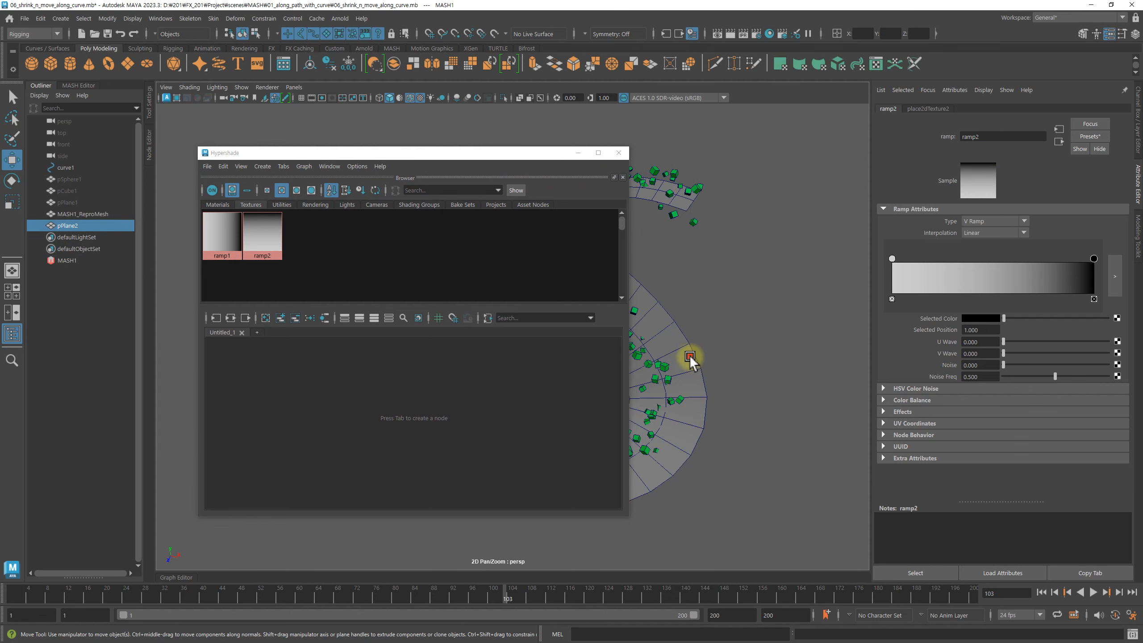
{"action": "left_click", "coordinate": [691, 359]}
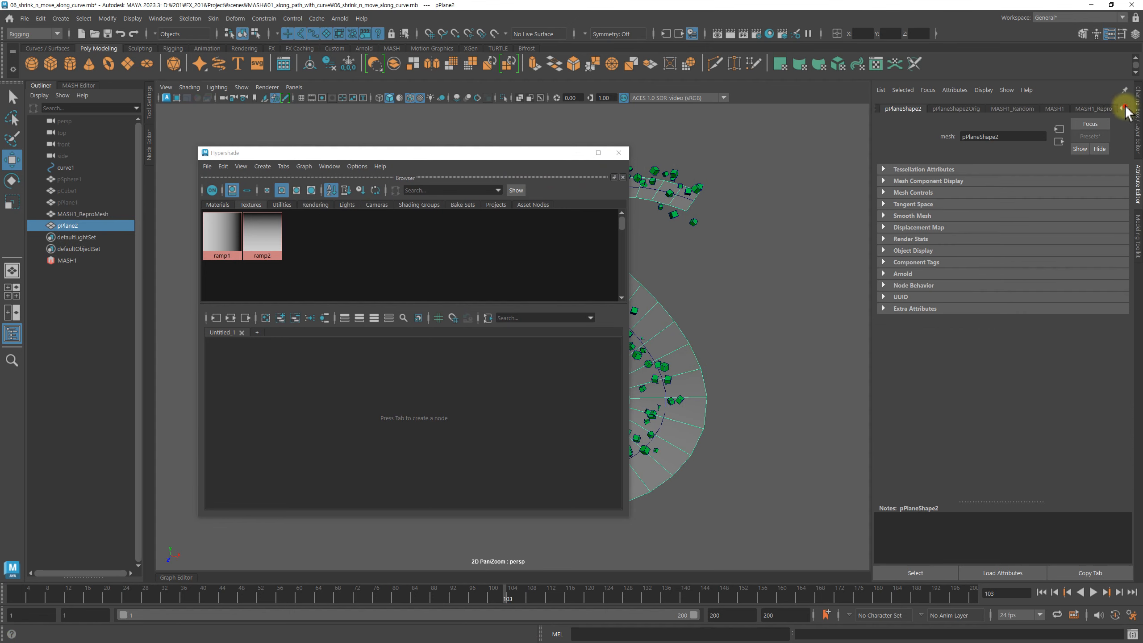
{"action": "left_click", "coordinate": [1123, 108]}
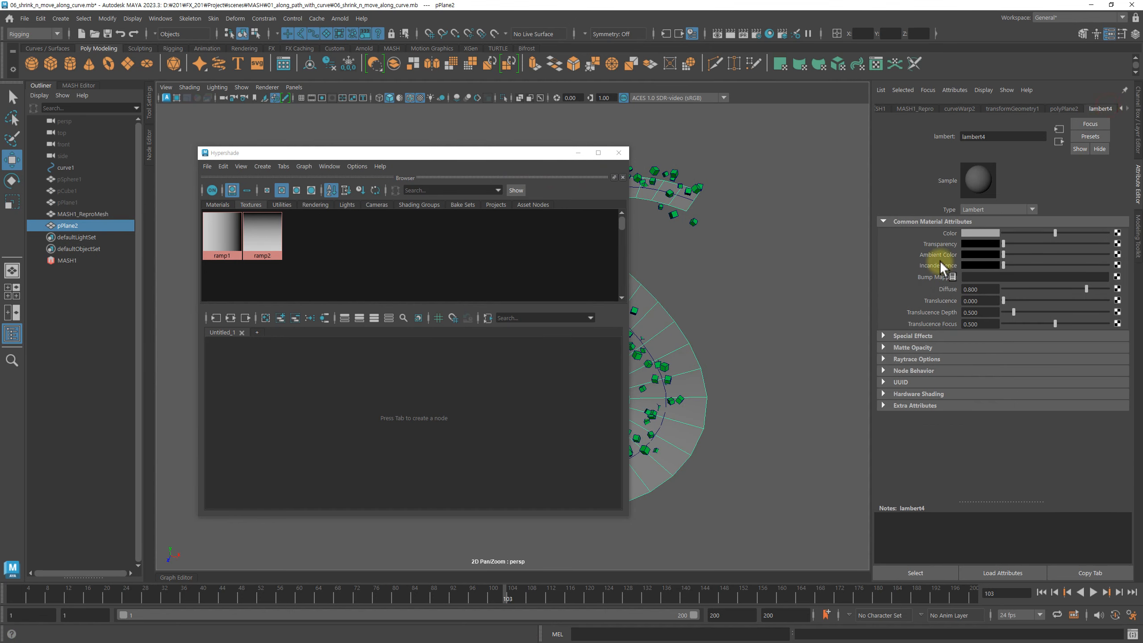
{"action": "middle_click_drag", "start_coordinate": [262, 235], "coordinate": [969, 238]}
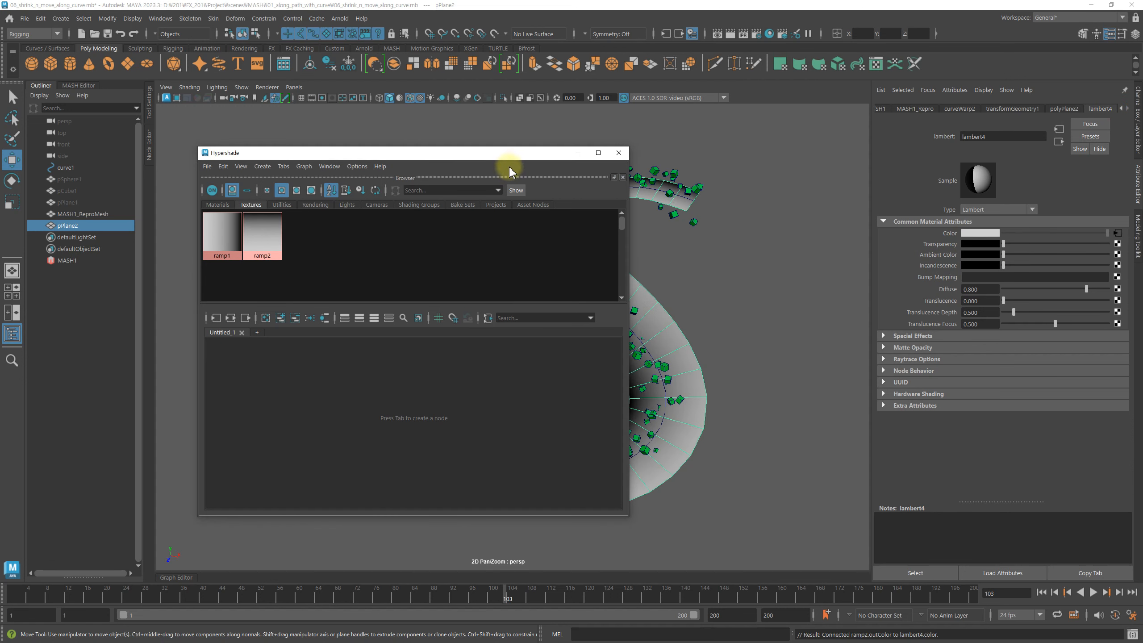
{"action": "left_click", "coordinate": [577, 152]}
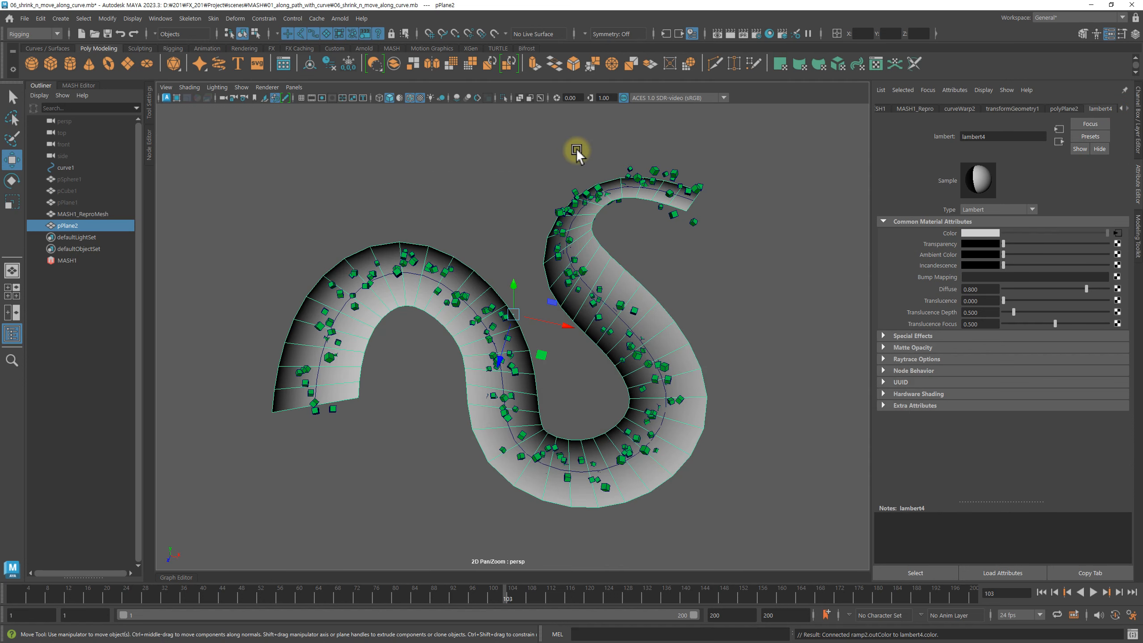
{"action": "left_click_drag", "start_coordinate": [576, 150], "coordinate": [681, 281], "text": "alt"}
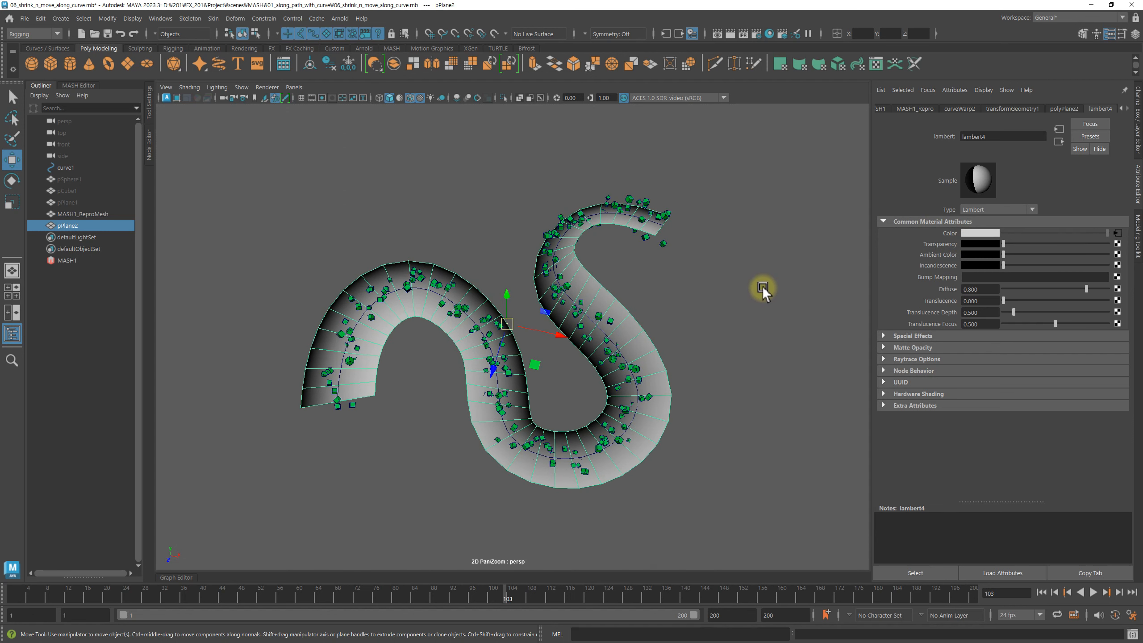
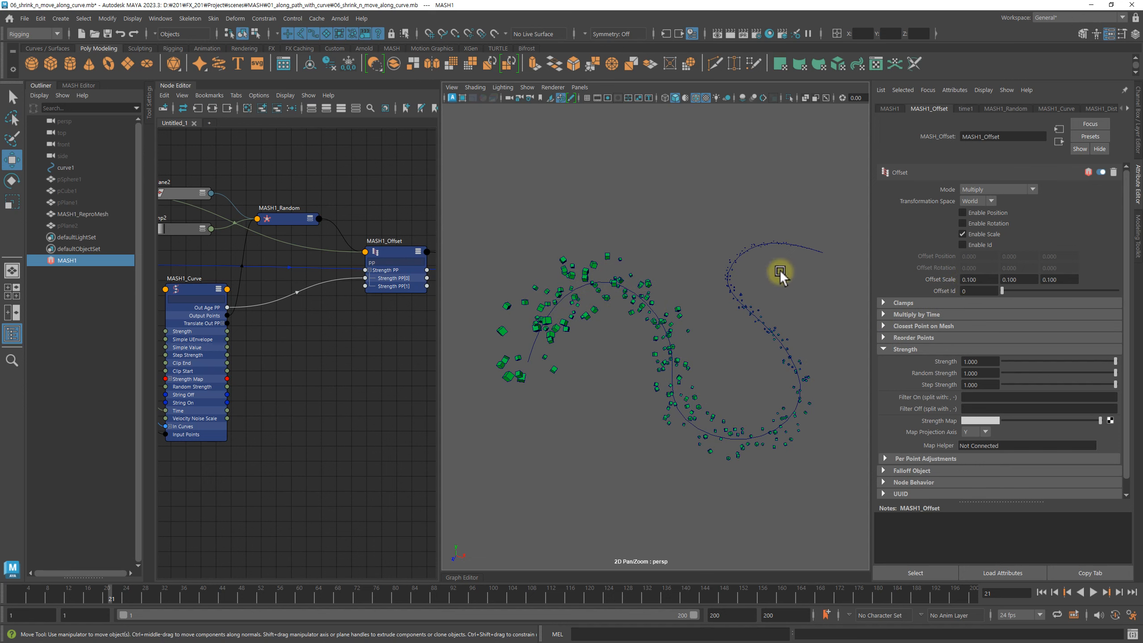
Step: Set the Offset Scale of MASH1_Offset to 0.2 on all three axes
{"action": "left_click_drag", "start_coordinate": [781, 272], "coordinate": [803, 288], "text": "alt"}
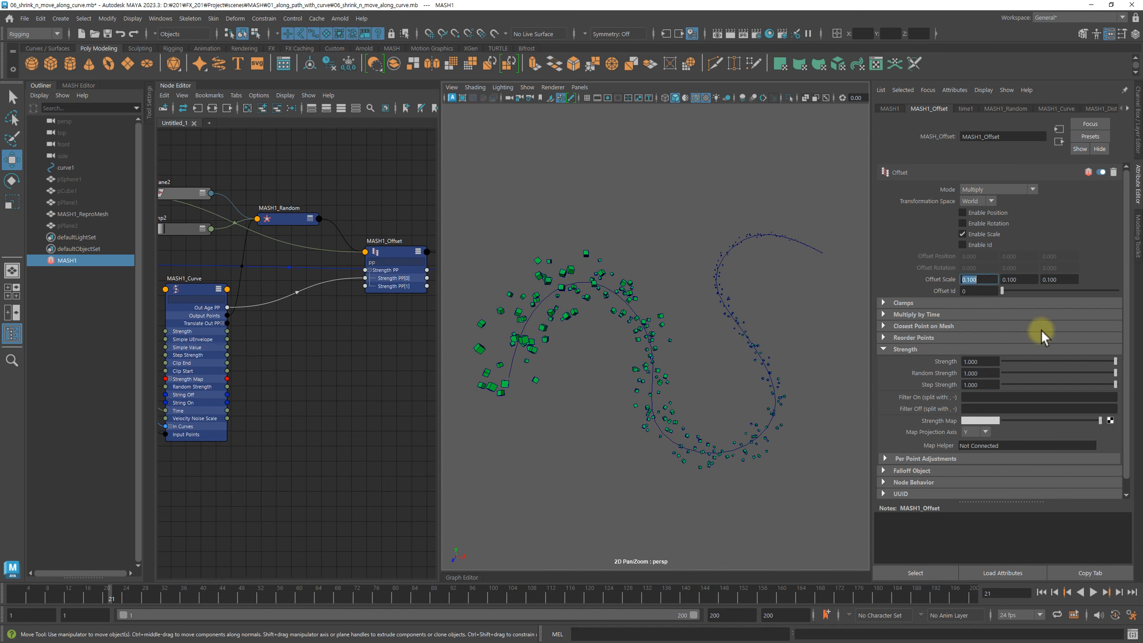
{"action": "type", "text": "0.2"}
{"action": "key", "text": "Return"}
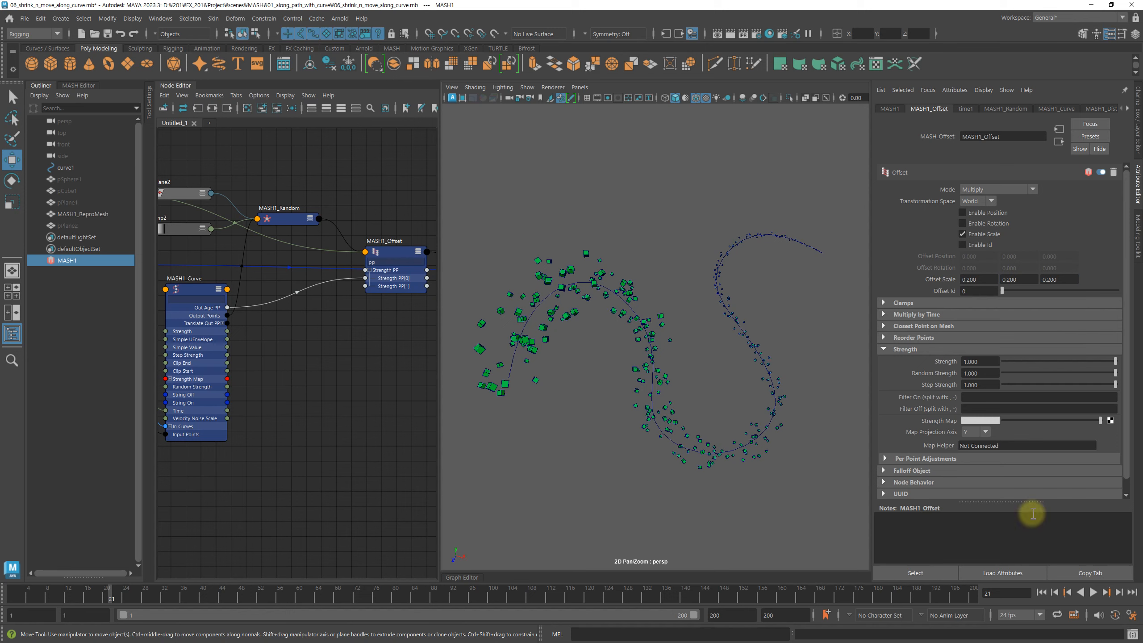
Step: Play the animation from the first frame to check the cubes' shrinking along the curve, and stop playback
{"action": "left_click", "coordinate": [1041, 593]}
{"action": "left_click", "coordinate": [1092, 592]}
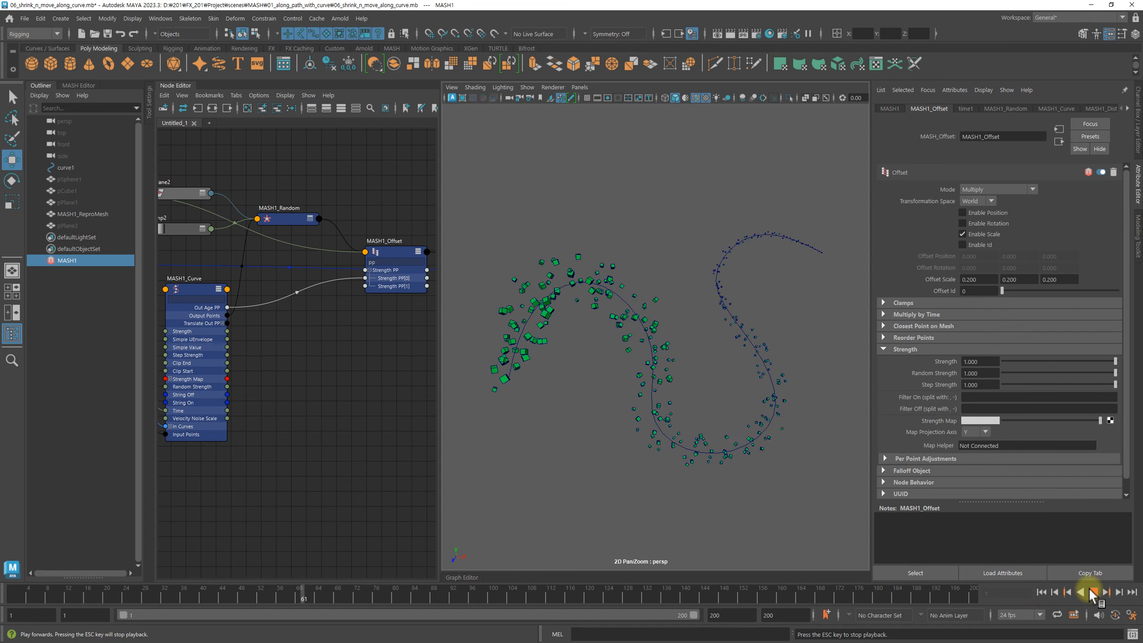
{"action": "left_click", "coordinate": [1092, 592]}
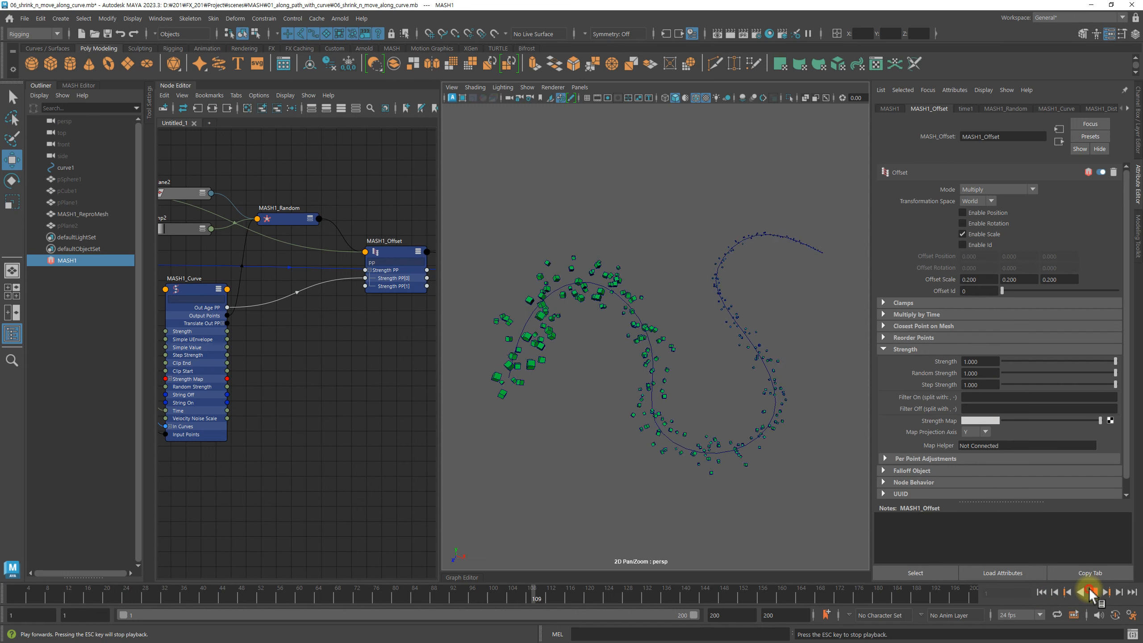
{"action": "left_click", "coordinate": [362, 303]}
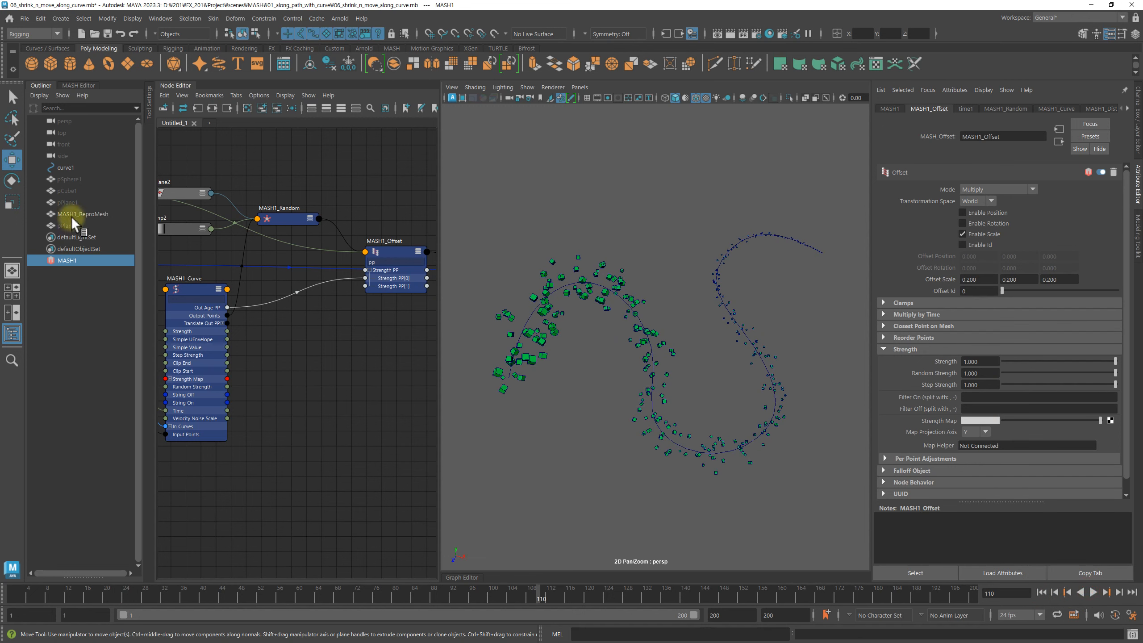
Step: Set Scale X, Y and Z of the source cube pCube1 to 0.5
{"action": "left_click", "coordinate": [70, 192]}
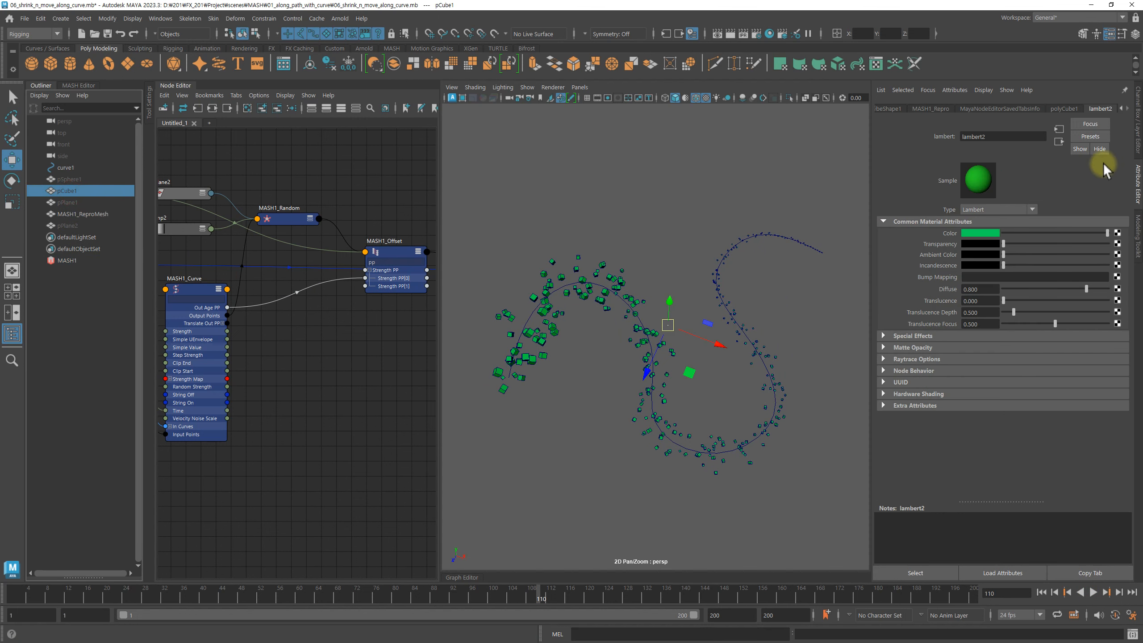
{"action": "left_click", "coordinate": [1139, 126]}
{"action": "left_click_drag", "start_coordinate": [1110, 190], "coordinate": [1111, 175]}
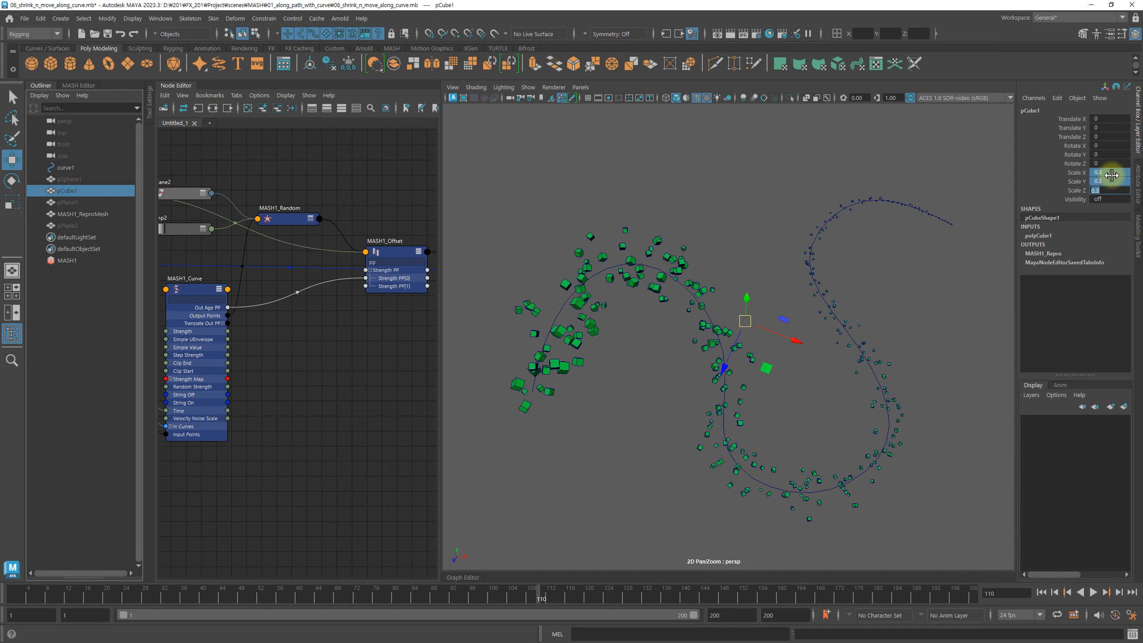
{"action": "key", "text": "Return"}
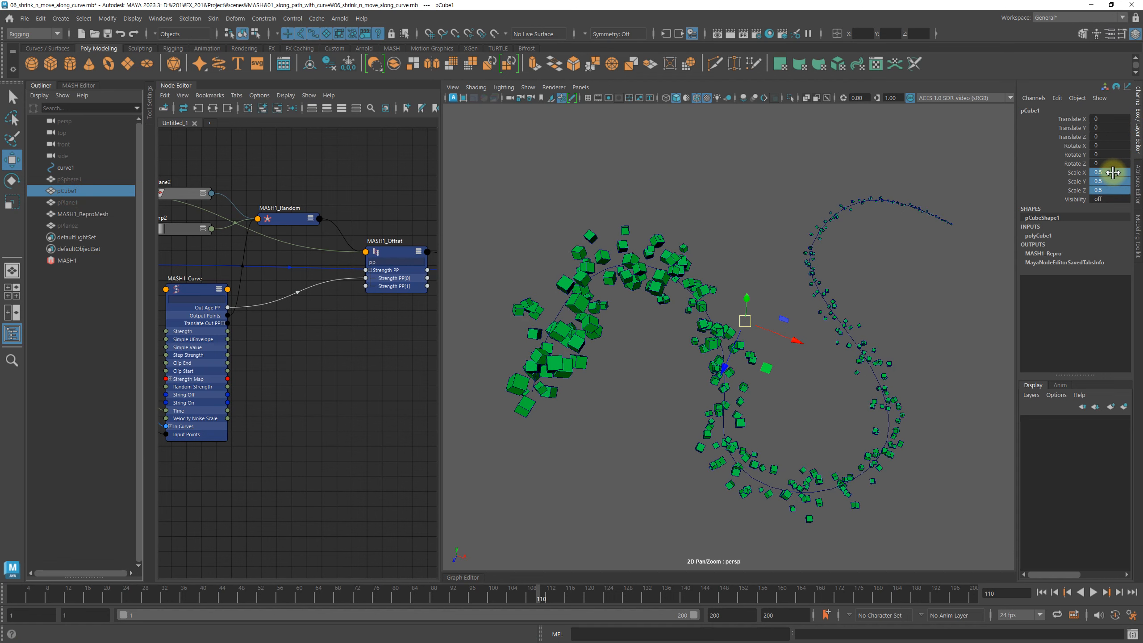
Step: Collapse the Node Editor to enlarge the viewport, and replay the animation from the first frame to check the larger cubes
{"action": "left_click_drag", "start_coordinate": [911, 262], "coordinate": [864, 251], "text": "alt"}
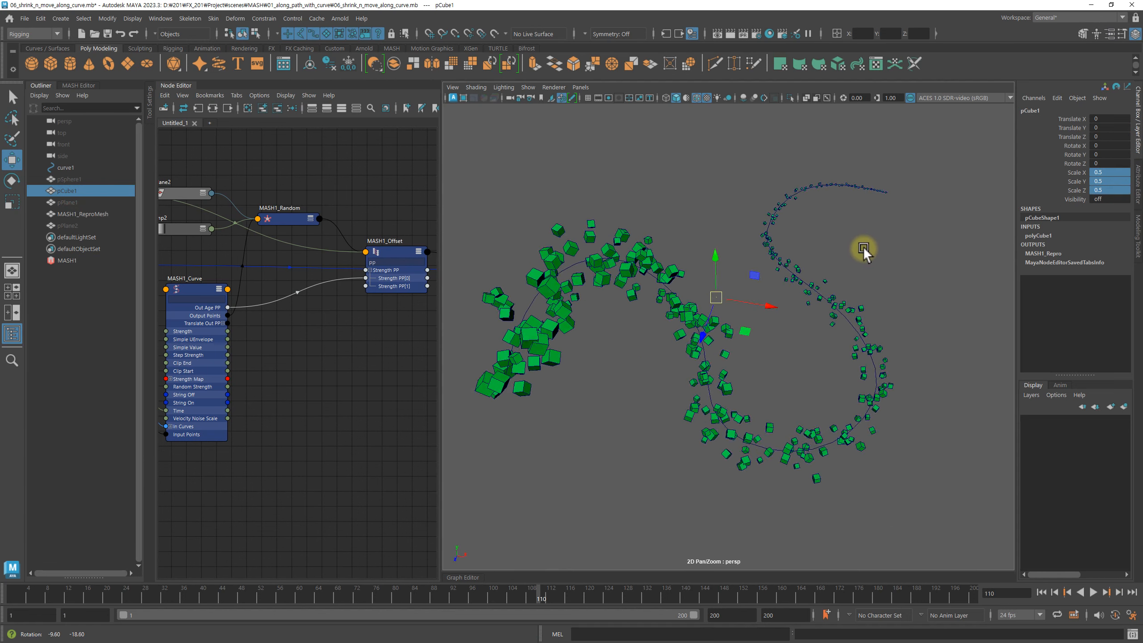
{"action": "double_click", "coordinate": [176, 86]}
{"action": "right_click_drag", "start_coordinate": [768, 292], "coordinate": [643, 284], "text": "alt"}
{"action": "middle_click_drag", "start_coordinate": [755, 275], "coordinate": [758, 282], "text": "alt"}
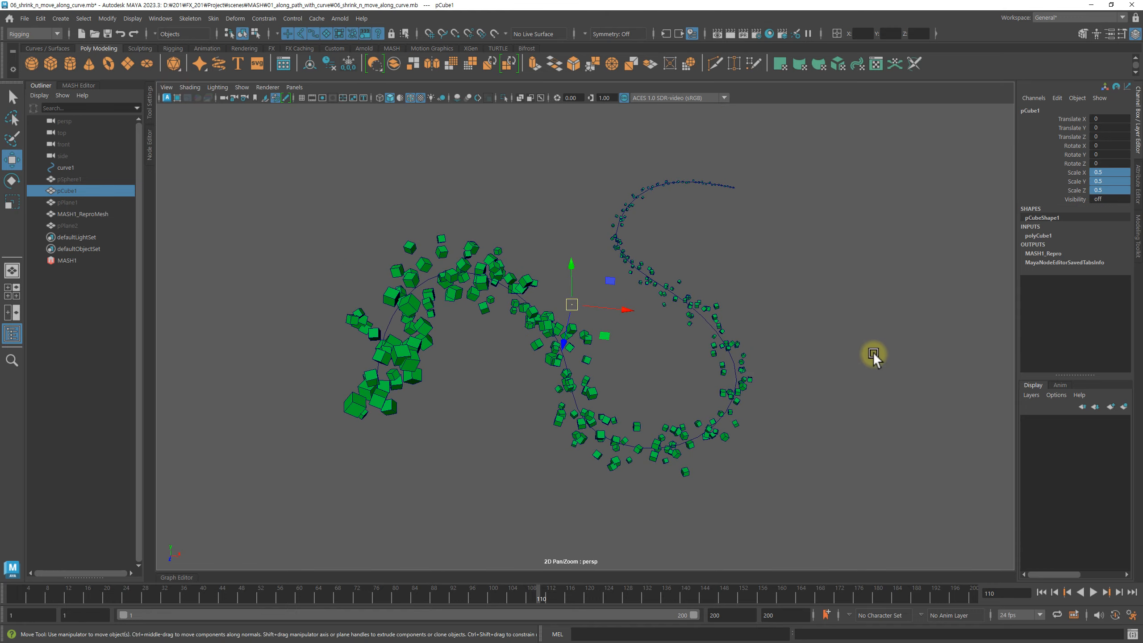
{"action": "left_click", "coordinate": [1041, 592]}
{"action": "left_click", "coordinate": [1097, 592]}
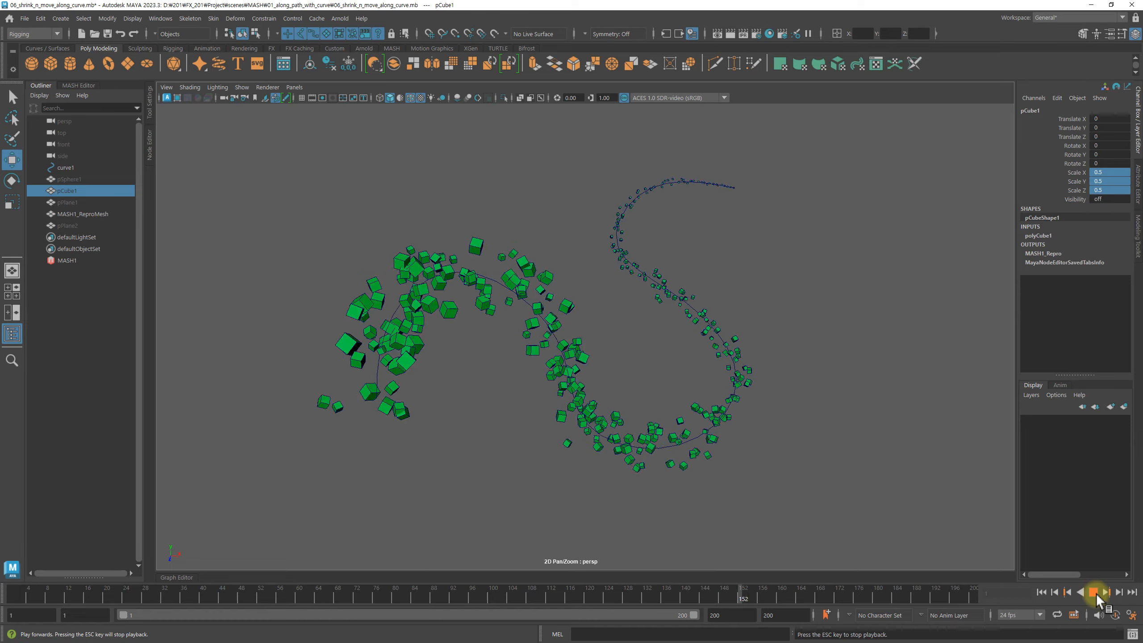
{"action": "left_click", "coordinate": [1094, 592]}
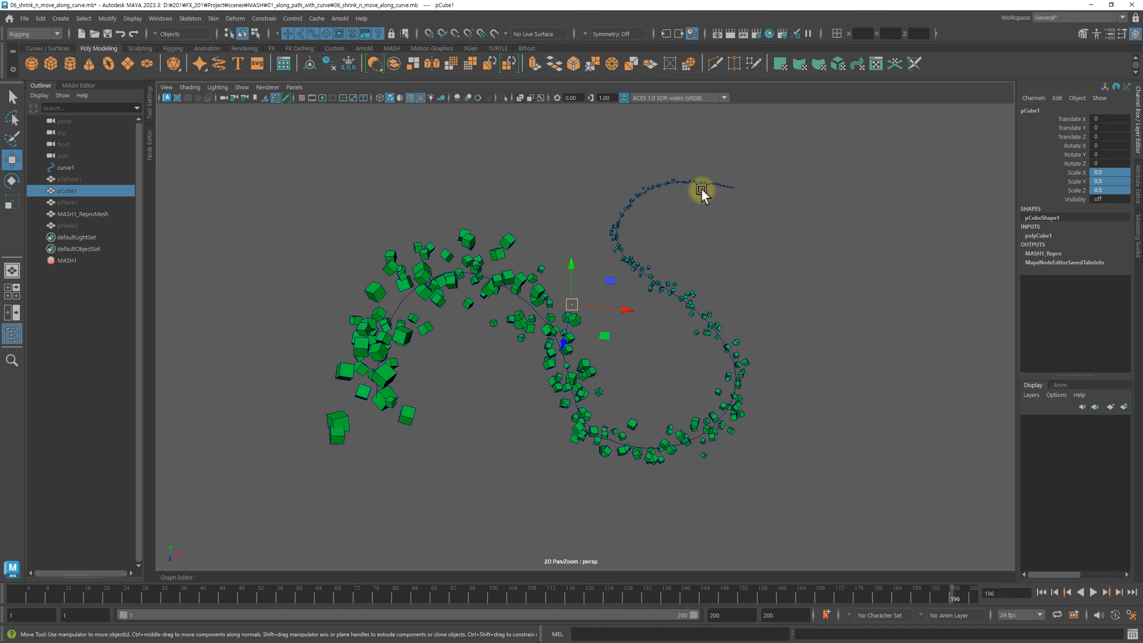
Step: Add a Color node to the MASH1 network
{"action": "left_click", "coordinate": [79, 260]}
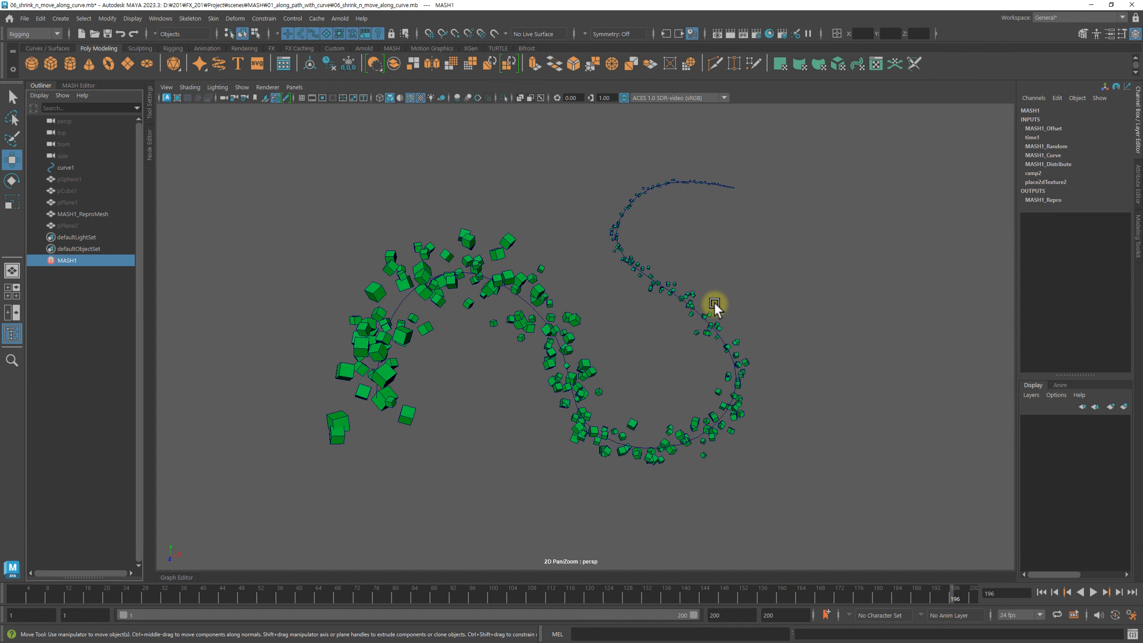
{"action": "key", "text": "ctrl+a"}
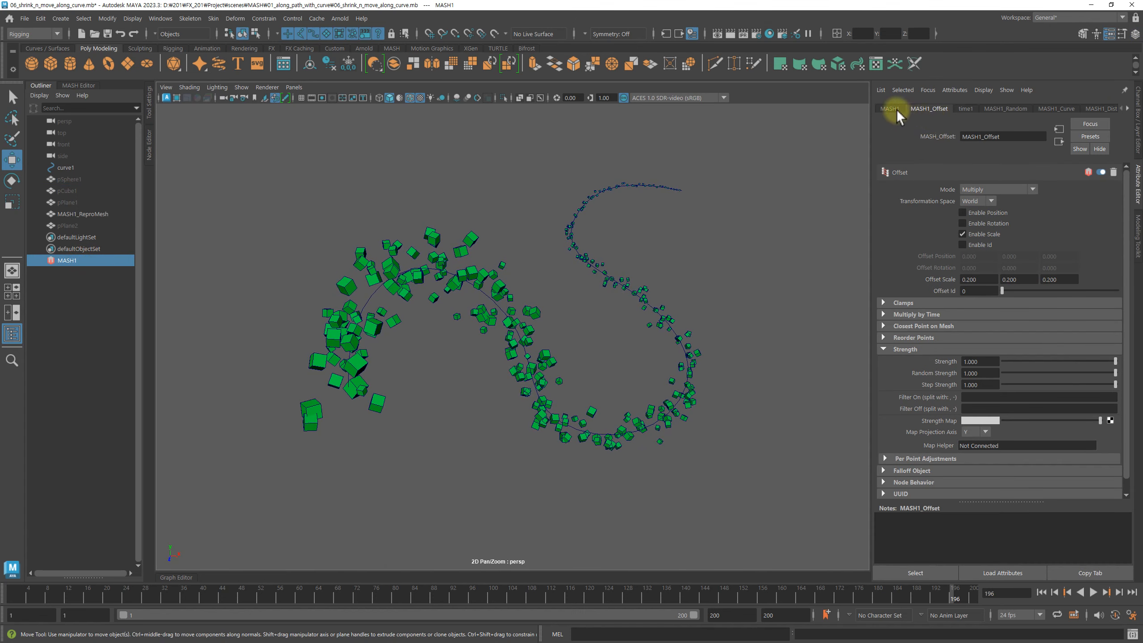
{"action": "left_click", "coordinate": [895, 111]}
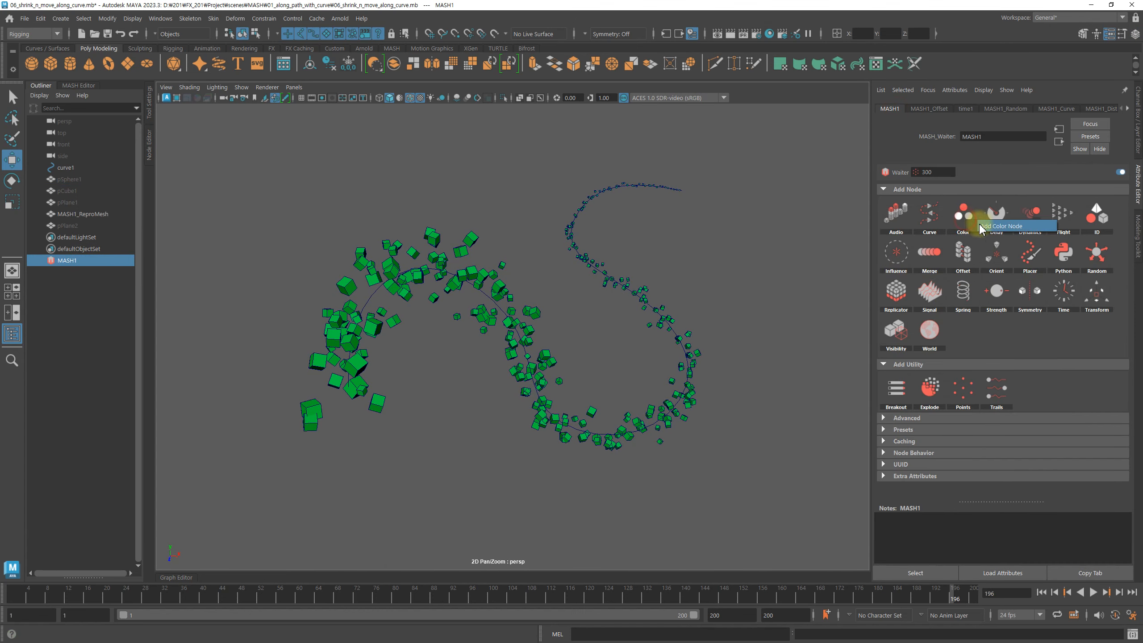
{"action": "left_click", "coordinate": [980, 226]}
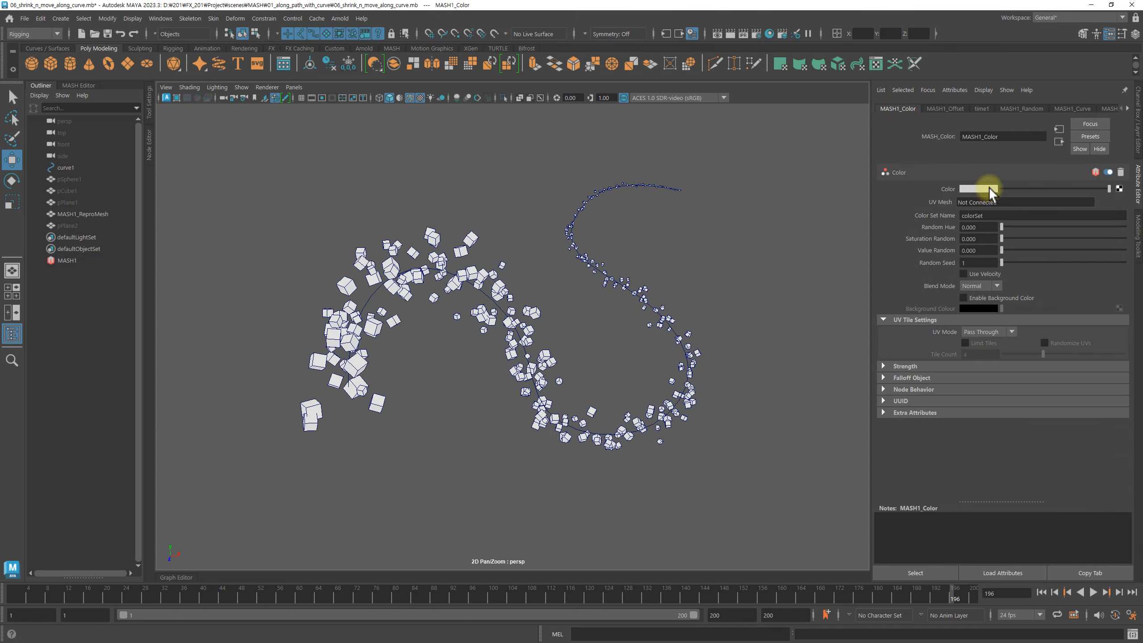
Step: Set the MASH1_Color colour to red and raise its Random Hue to about 0.127
{"action": "left_click", "coordinate": [990, 188]}
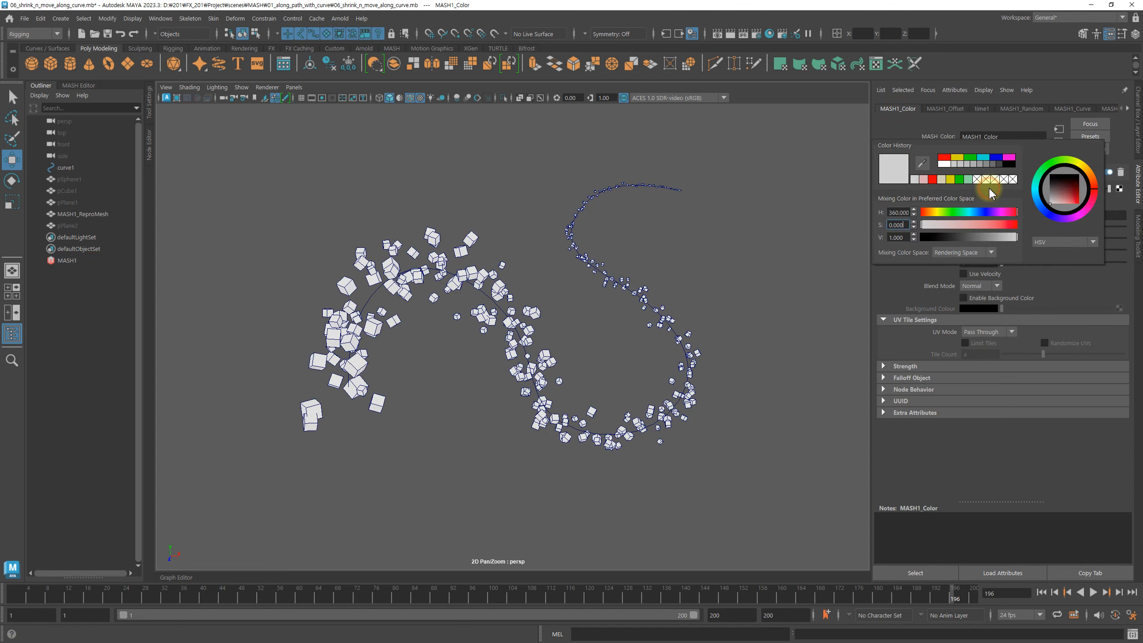
{"action": "left_click", "coordinate": [932, 181]}
{"action": "mouse_move", "coordinate": [1000, 226]}
{"action": "left_mouse_down"}
{"action": "mouse_move", "coordinate": [1026, 225]}
{"action": "mouse_move", "coordinate": [1017, 227]}
{"action": "left_mouse_up"}
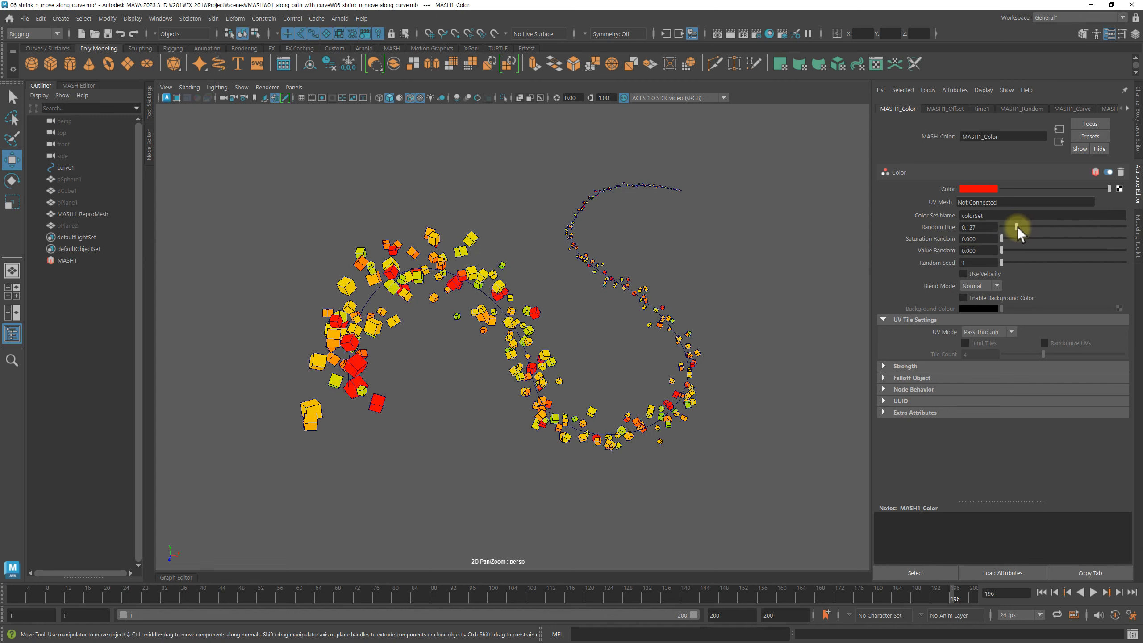
{"action": "mouse_move", "coordinate": [738, 293]}
{"action": "left_mouse_down", "text": "alt"}
{"action": "mouse_move", "coordinate": [717, 307]}
{"action": "mouse_move", "coordinate": [766, 306]}
{"action": "mouse_move", "coordinate": [750, 319]}
{"action": "mouse_move", "coordinate": [753, 304]}
{"action": "left_mouse_up", "text": "alt"}
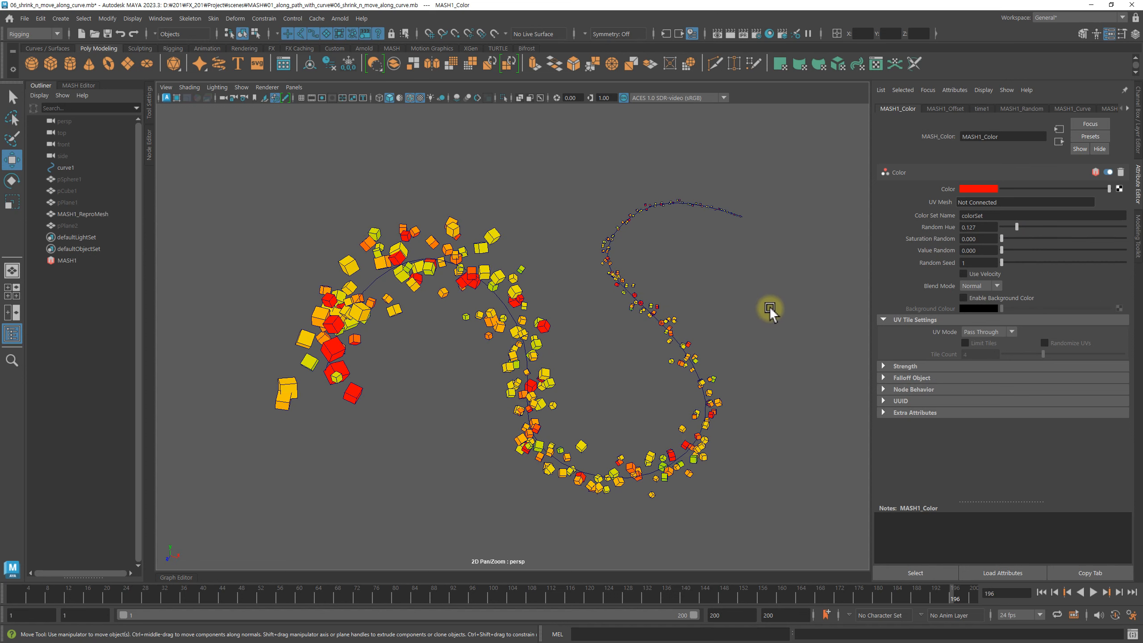
{"action": "right_click_drag", "start_coordinate": [770, 307], "coordinate": [760, 308], "text": "alt"}
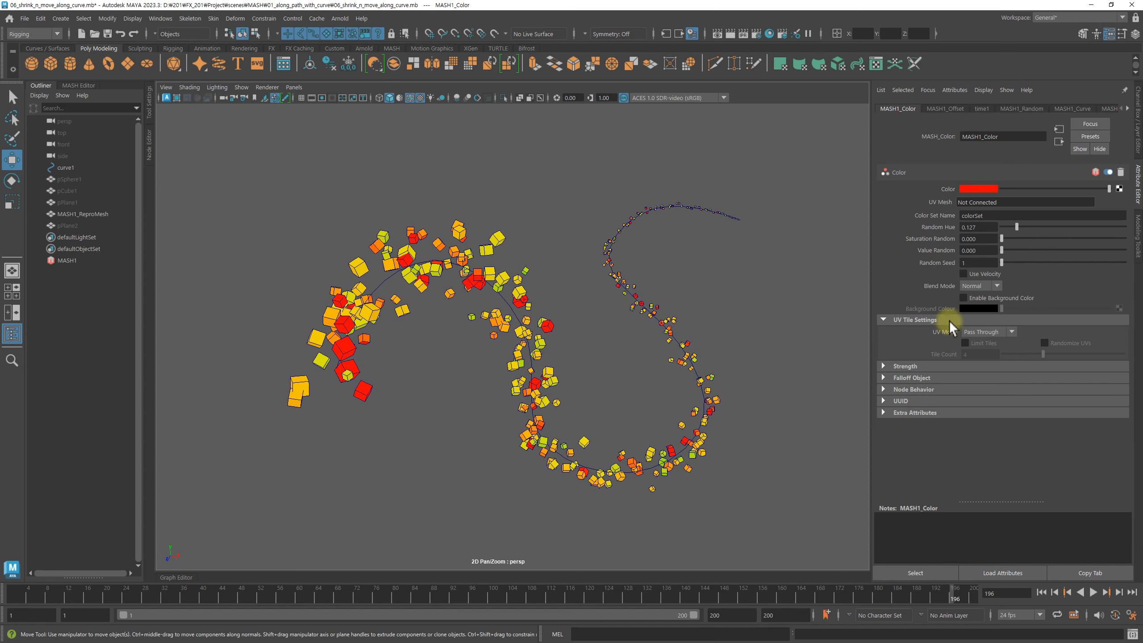
Step: Enable the background colour of MASH1_Color, set it to pale pink, and test the Strength slider, leaving it at 1.000
{"action": "left_click", "coordinate": [1009, 300]}
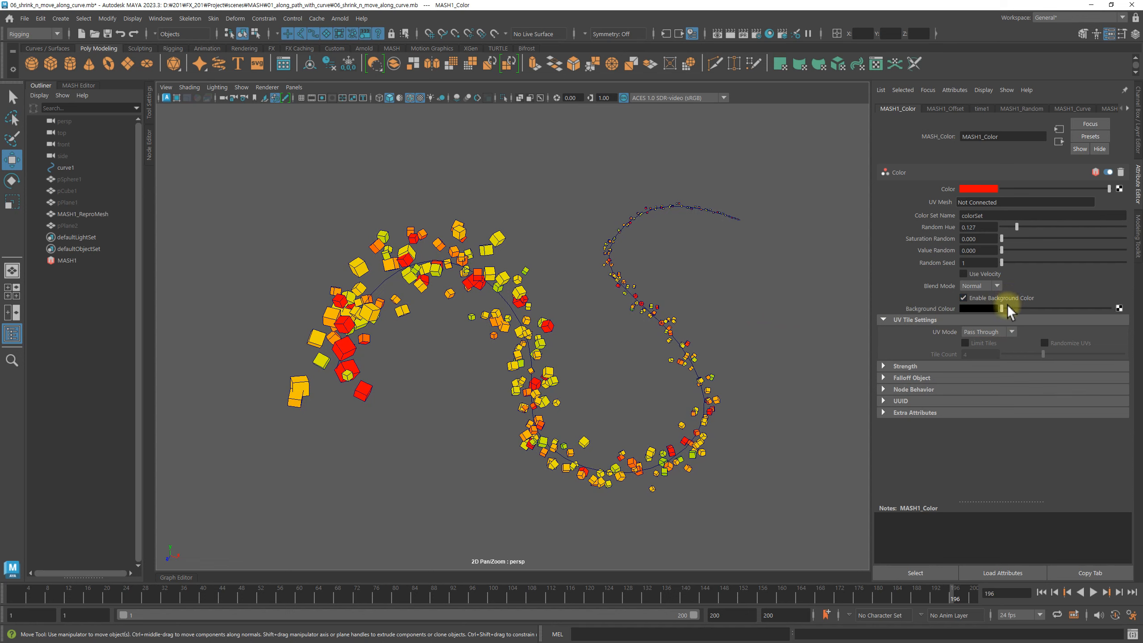
{"action": "left_click", "coordinate": [913, 367]}
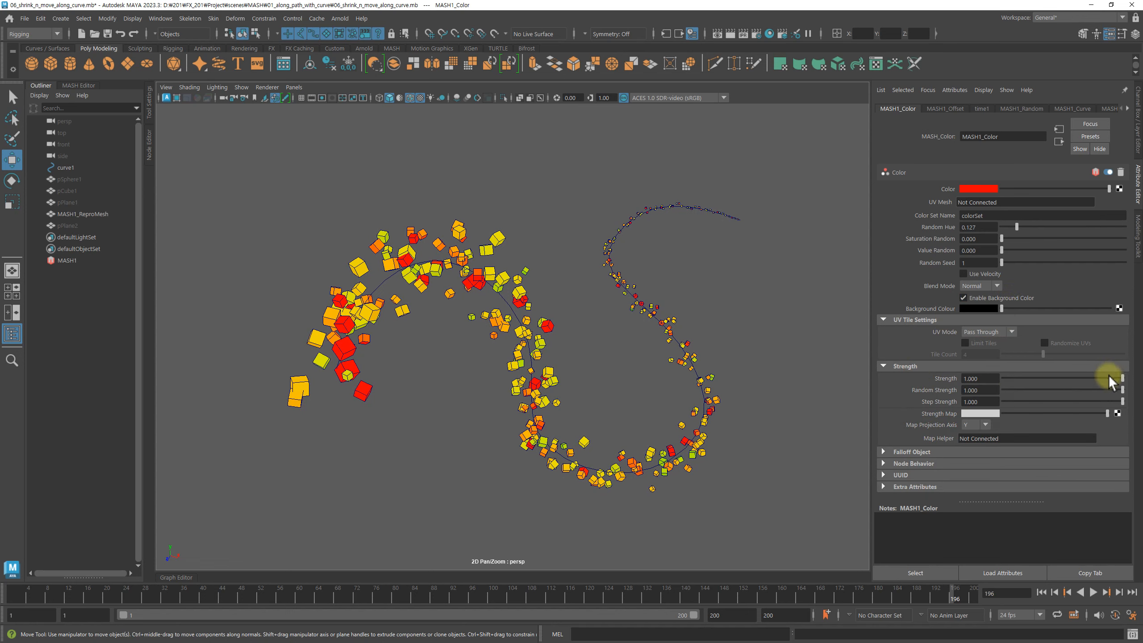
{"action": "mouse_move", "coordinate": [1110, 378]}
{"action": "left_mouse_down"}
{"action": "mouse_move", "coordinate": [987, 375]}
{"action": "mouse_move", "coordinate": [1111, 375]}
{"action": "left_mouse_up"}
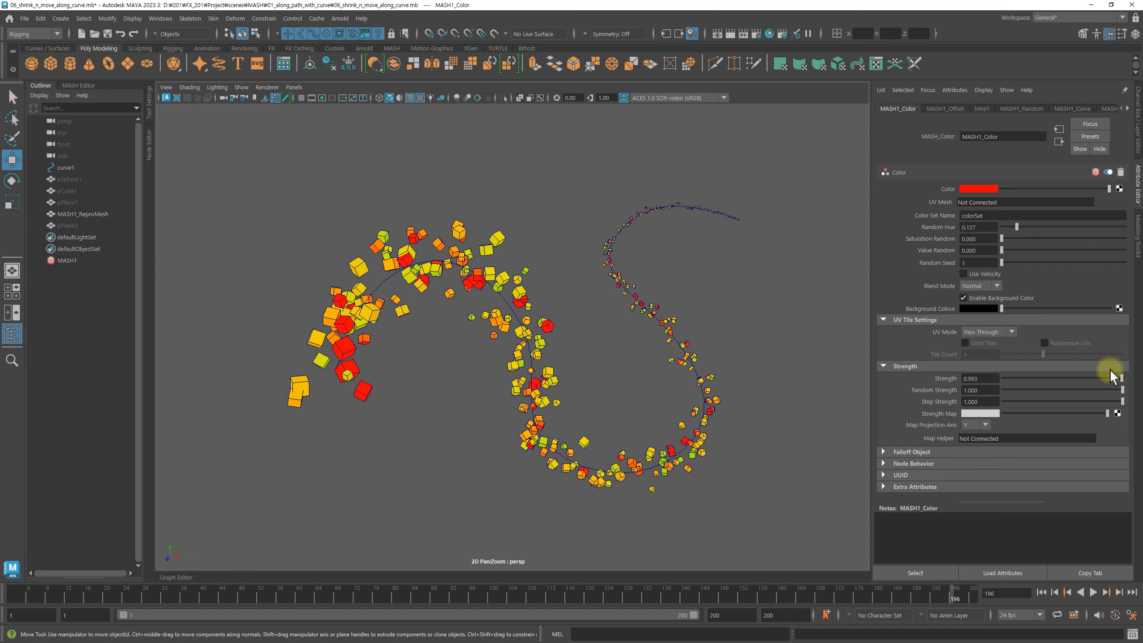
{"action": "left_click", "coordinate": [986, 308]}
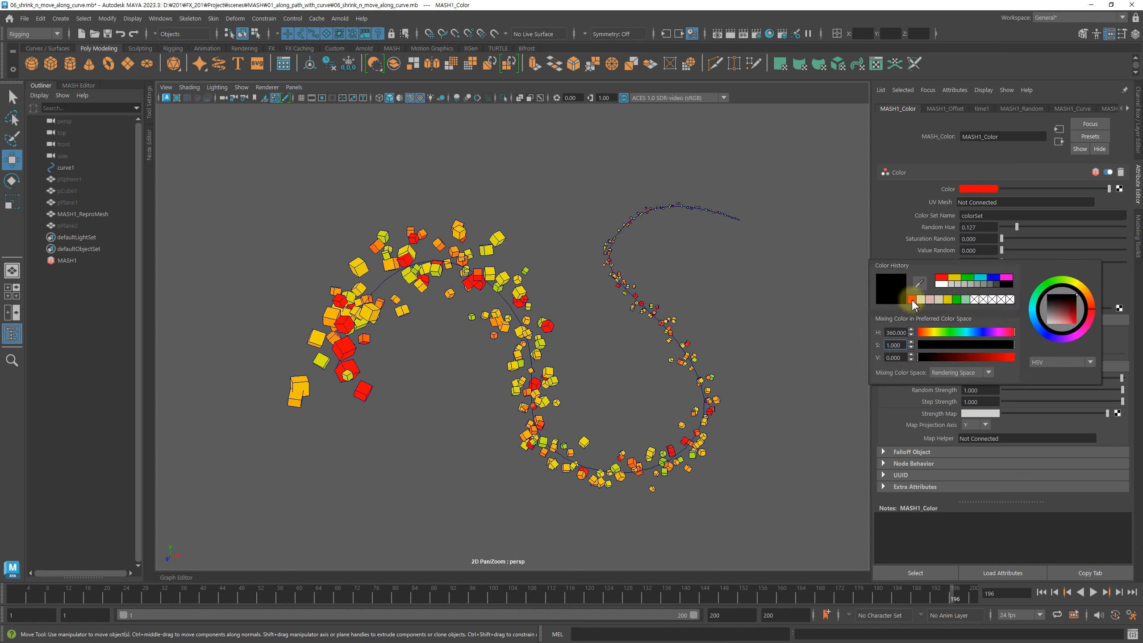
{"action": "left_click", "coordinate": [930, 301]}
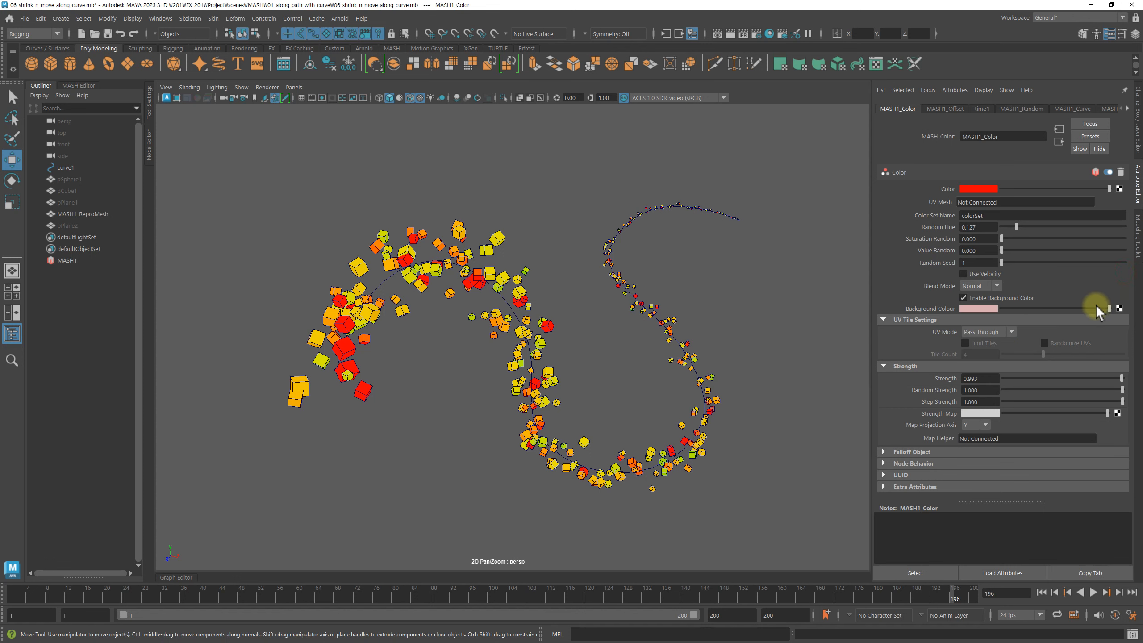
{"action": "mouse_move", "coordinate": [1103, 377]}
{"action": "left_mouse_down"}
{"action": "mouse_move", "coordinate": [996, 378]}
{"action": "mouse_move", "coordinate": [1122, 378]}
{"action": "left_mouse_up"}
{"action": "right_click_drag", "start_coordinate": [722, 315], "coordinate": [697, 319], "text": "alt"}
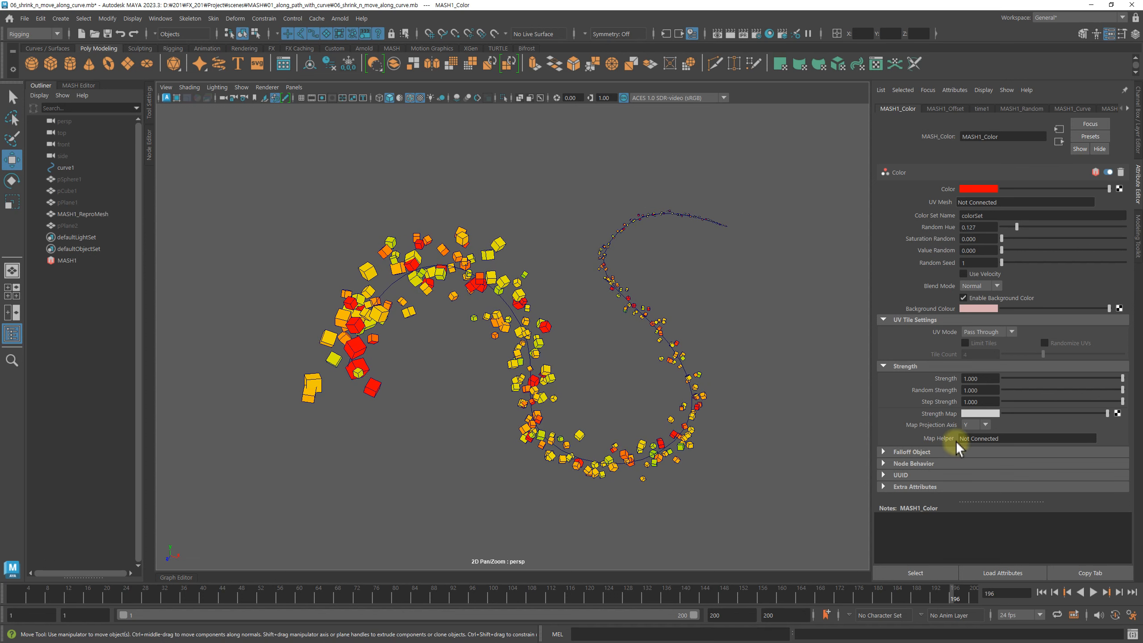
Step: Connect the ramp2 texture from the Hypershade to the Strength Map of MASH1_Color and close the Hypershade
{"action": "left_click", "coordinate": [769, 34]}
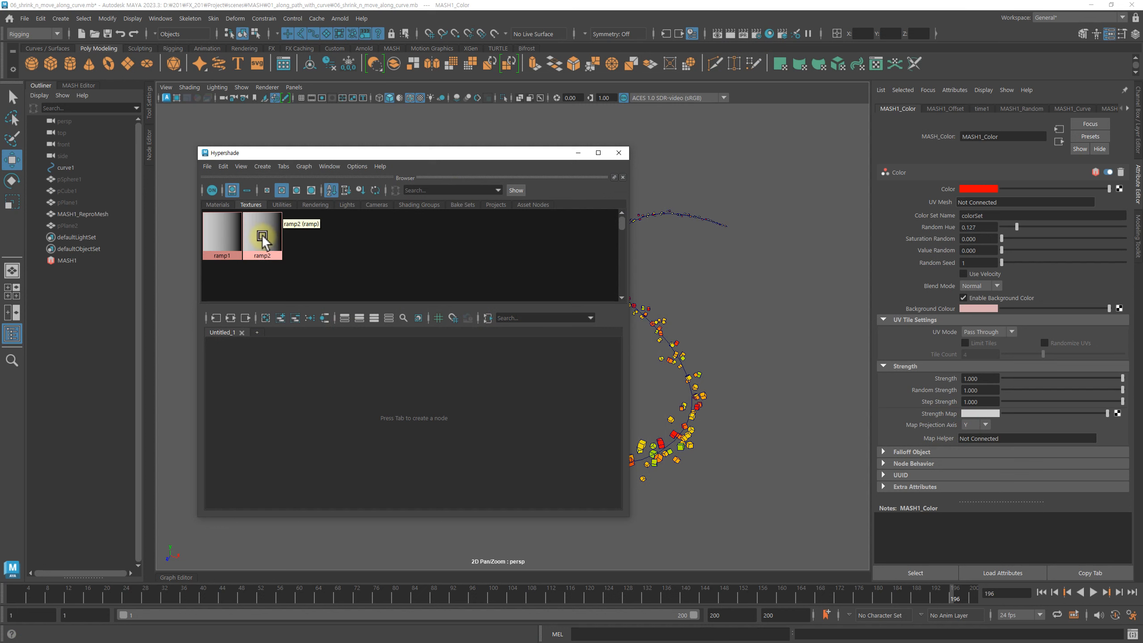
{"action": "middle_click_drag", "start_coordinate": [262, 238], "coordinate": [935, 413]}
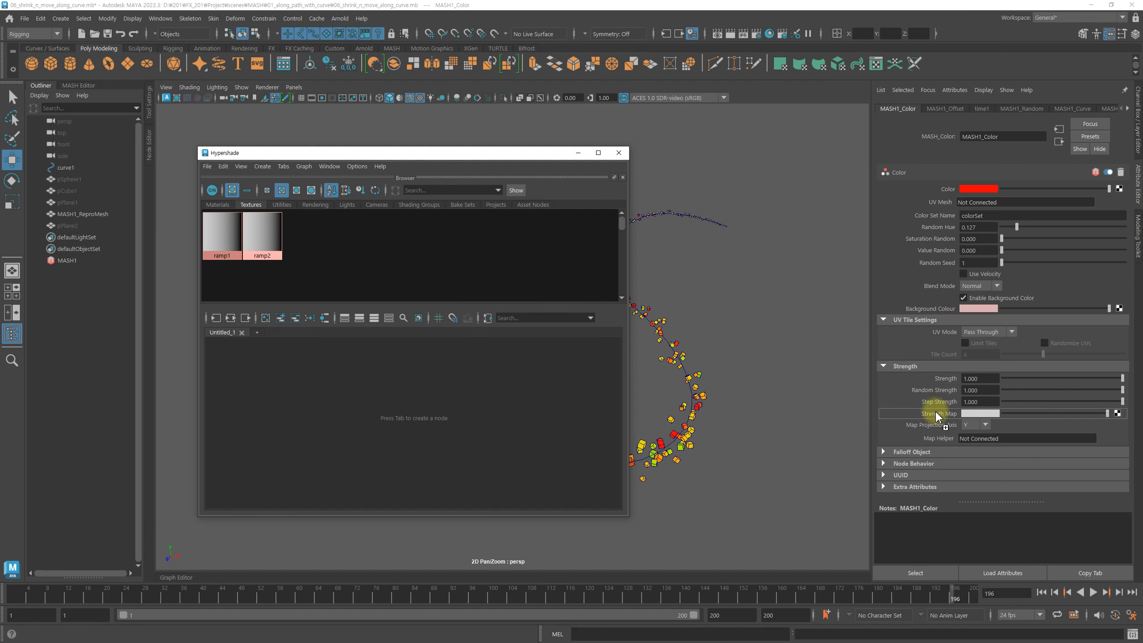
{"action": "middle_click_drag", "start_coordinate": [935, 415], "coordinate": [935, 414]}
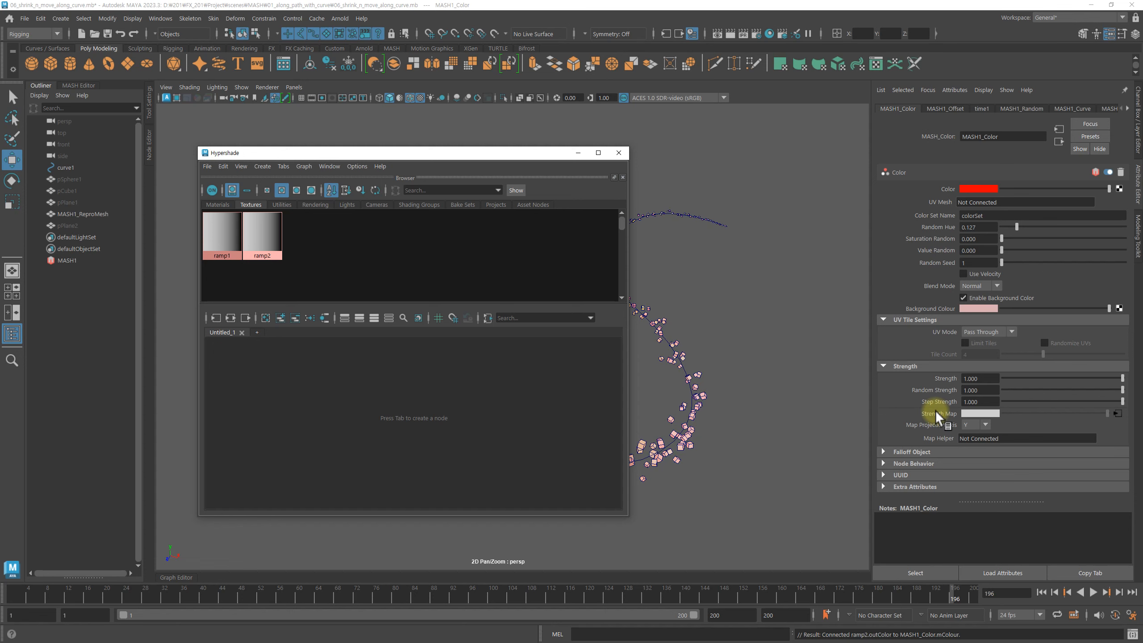
{"action": "left_click", "coordinate": [617, 153]}
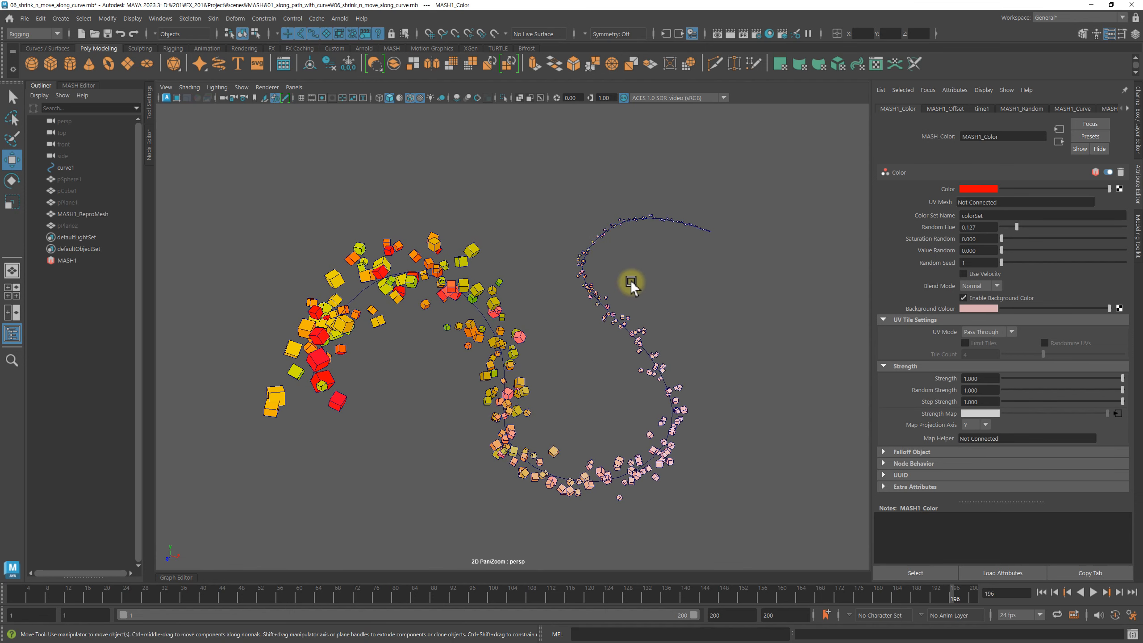
Step: Play the animation from the first frame to review the colour blend along the curve, and stop playback
{"action": "left_click", "coordinate": [1042, 592]}
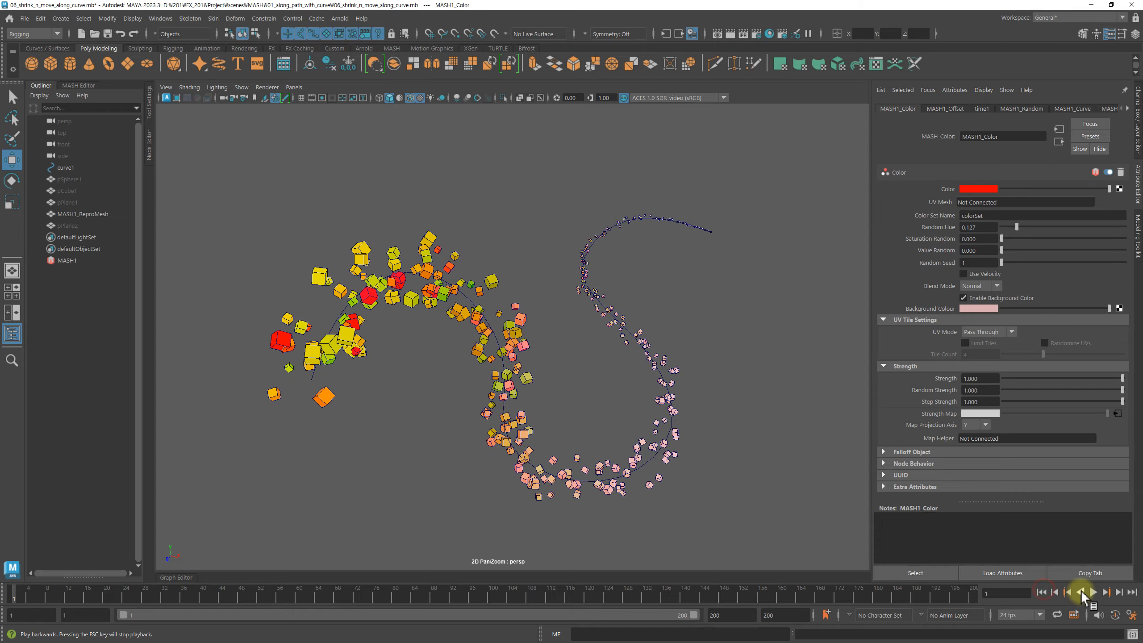
{"action": "left_click", "coordinate": [1093, 592]}
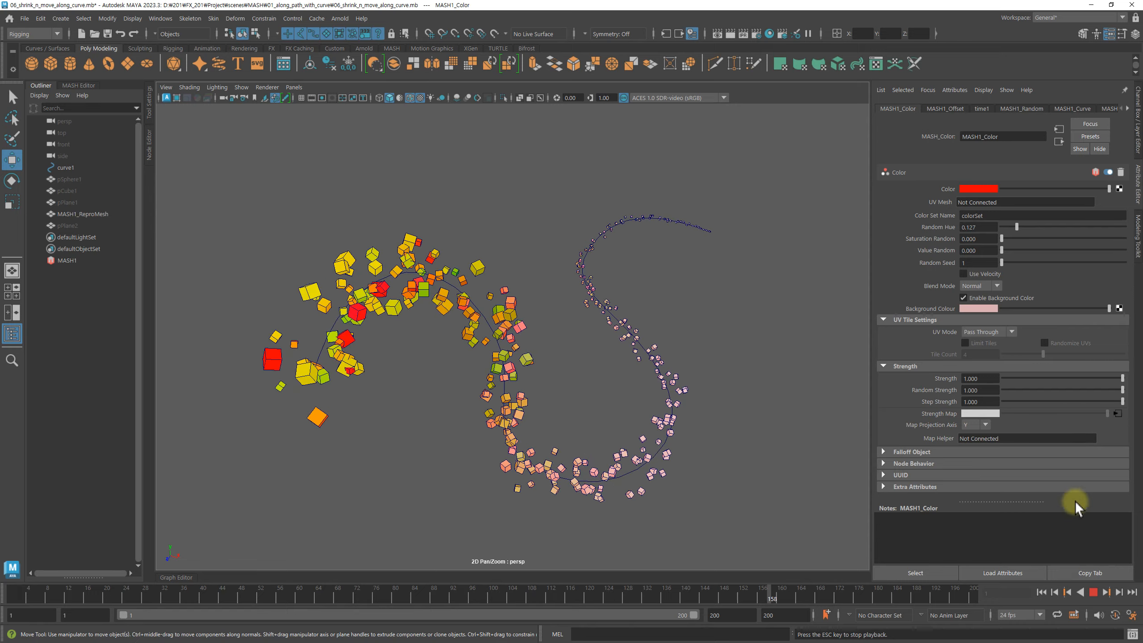
{"action": "left_click", "coordinate": [1094, 591]}
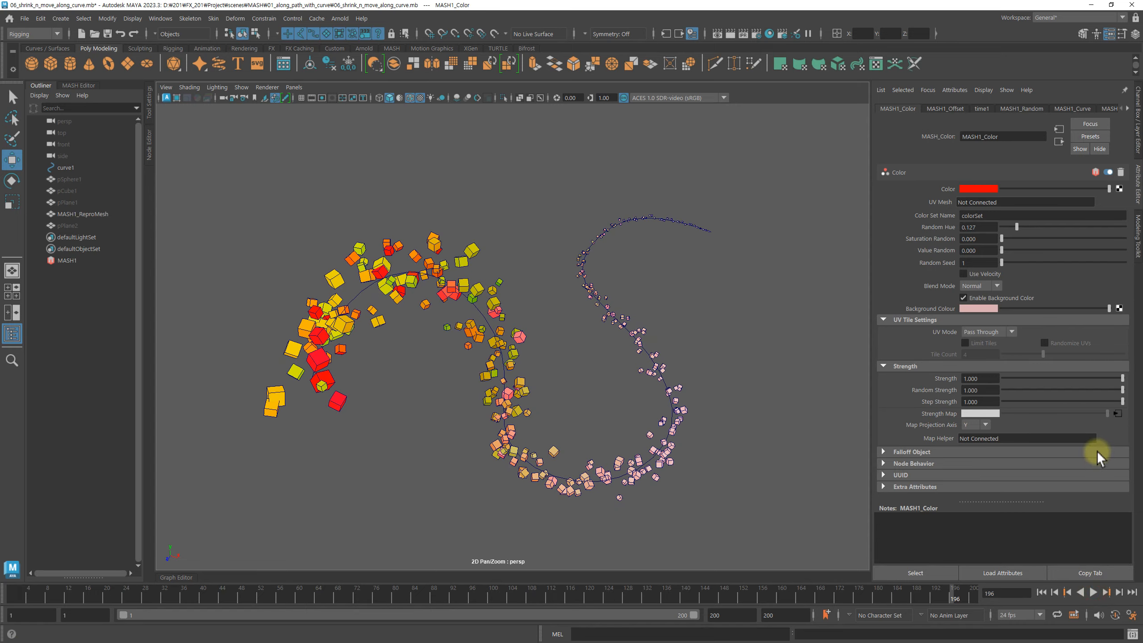
Step: Reverse the ramp2 gradient on the Strength Map by moving its black marker to position 0.000 and its light grey marker to the far end
{"action": "left_click", "coordinate": [1116, 414]}
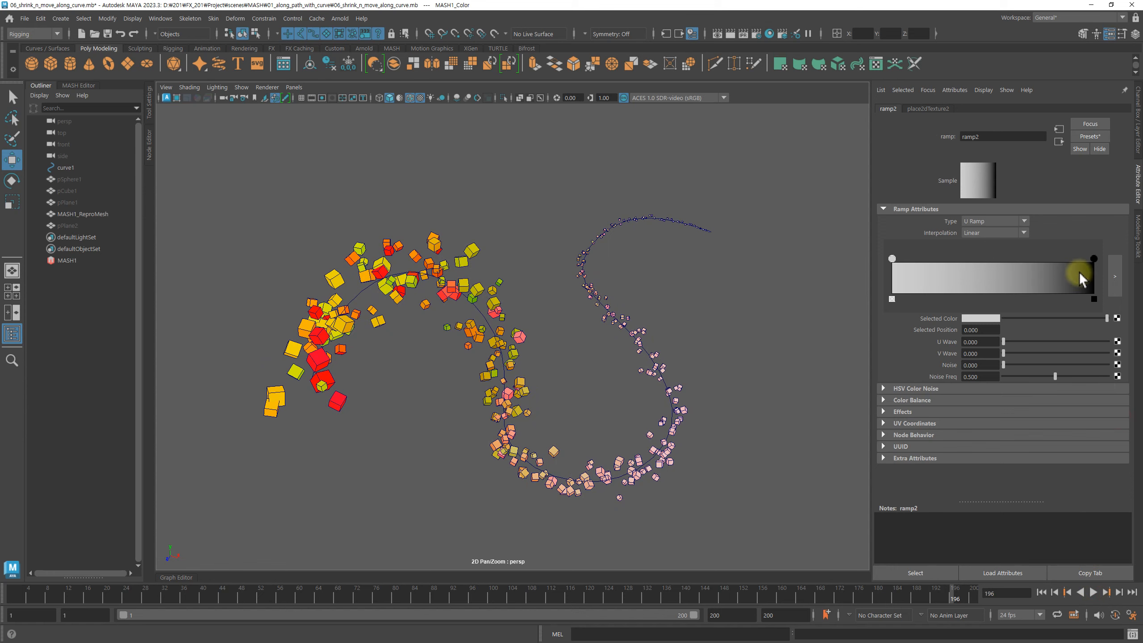
{"action": "left_click_drag", "start_coordinate": [1093, 259], "coordinate": [1006, 258]}
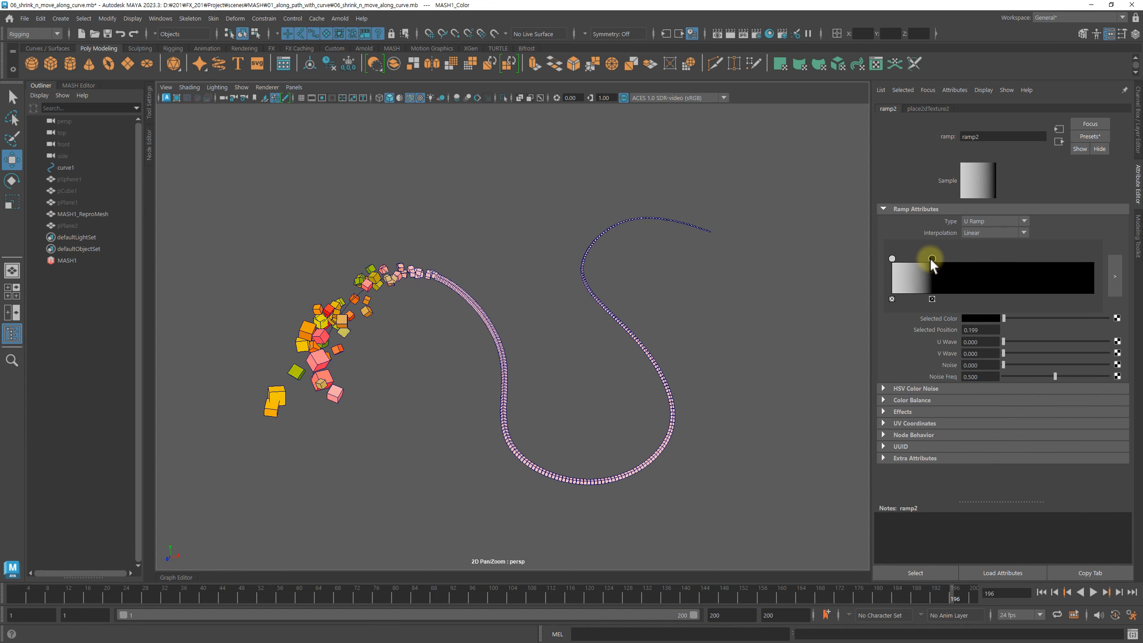
{"action": "left_click_drag", "start_coordinate": [930, 258], "coordinate": [900, 258]}
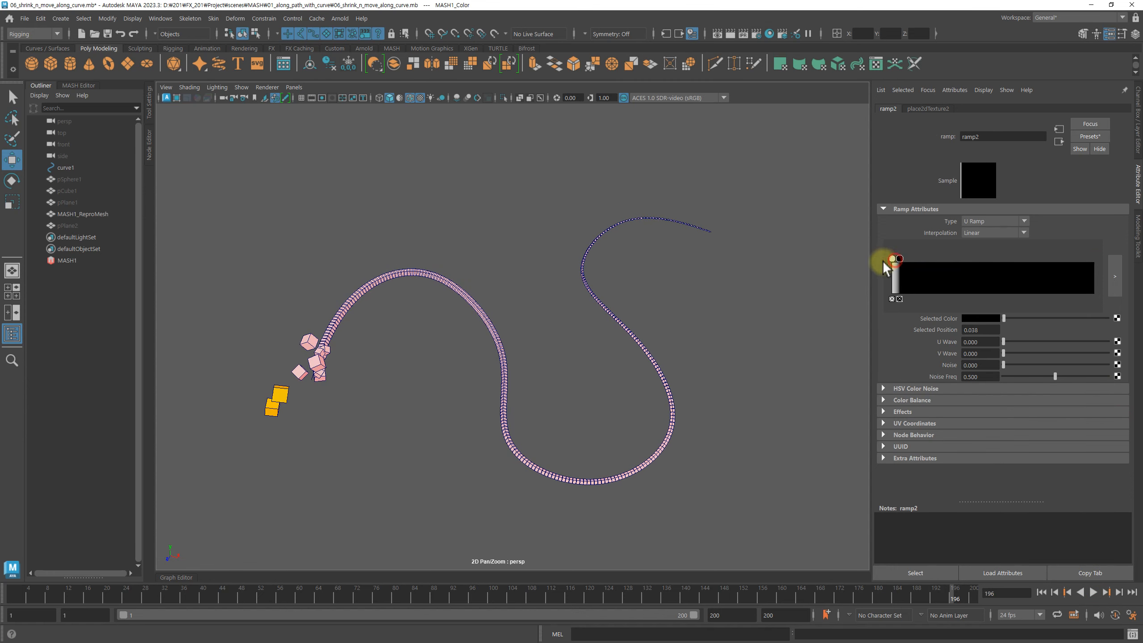
{"action": "left_click_drag", "start_coordinate": [893, 260], "coordinate": [935, 259]}
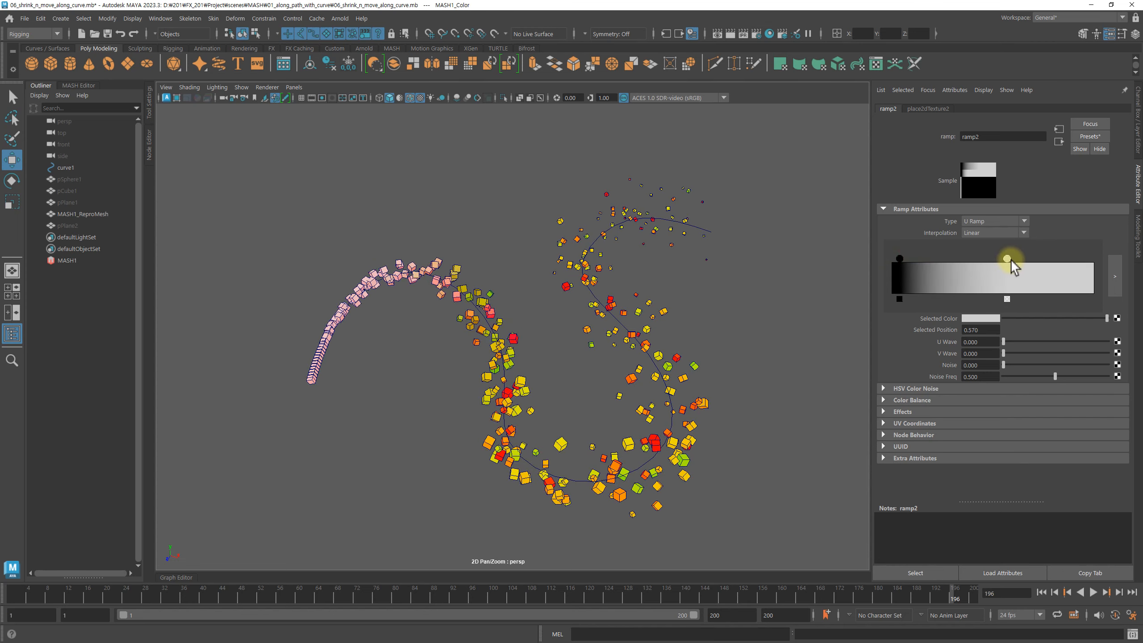
{"action": "left_click_drag", "start_coordinate": [1012, 261], "coordinate": [1107, 264]}
{"action": "left_click_drag", "start_coordinate": [902, 256], "coordinate": [893, 258]}
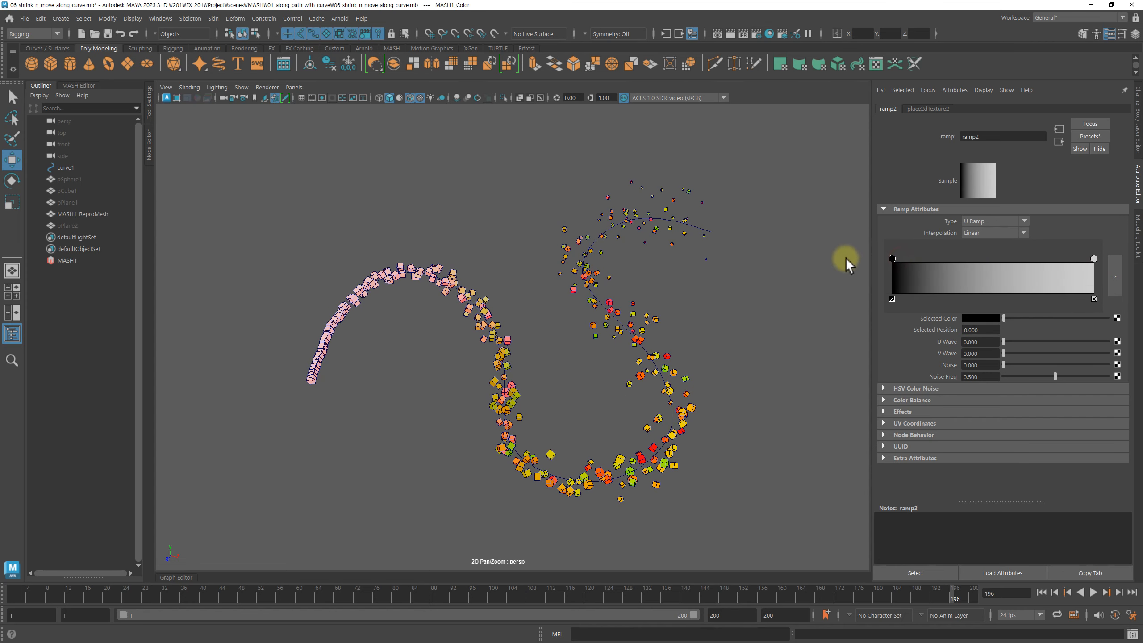
Step: Play the animation from the first frame several times to review the cubes with the reversed ramp2, and stop playback
{"action": "right_click_drag", "start_coordinate": [674, 314], "coordinate": [739, 311], "text": "alt"}
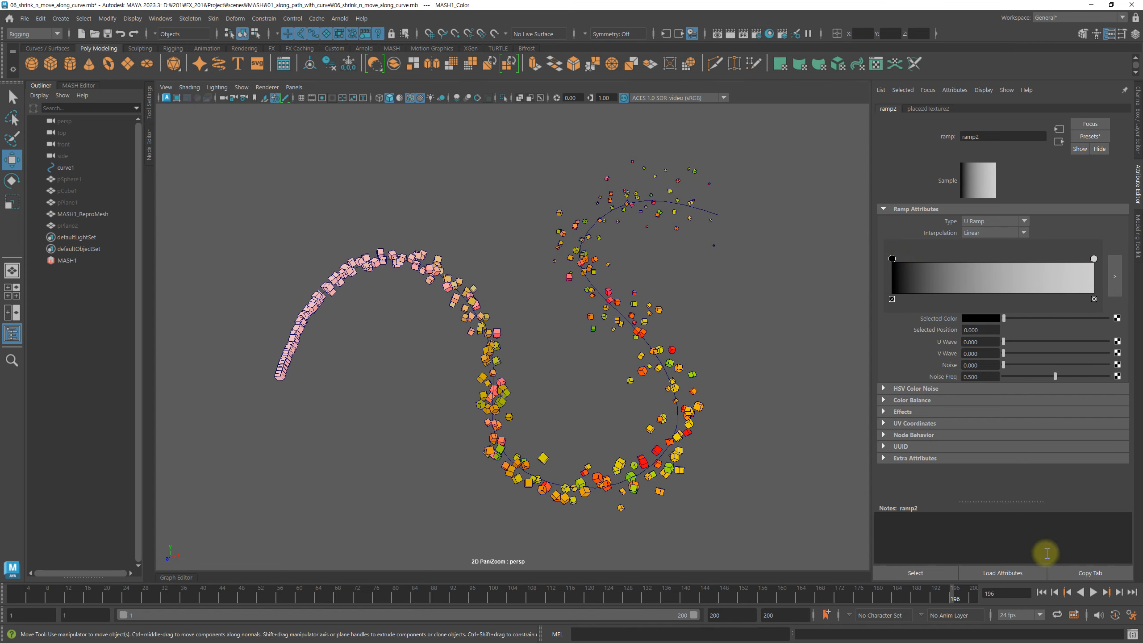
{"action": "left_click", "coordinate": [1042, 593]}
{"action": "left_click", "coordinate": [1092, 592]}
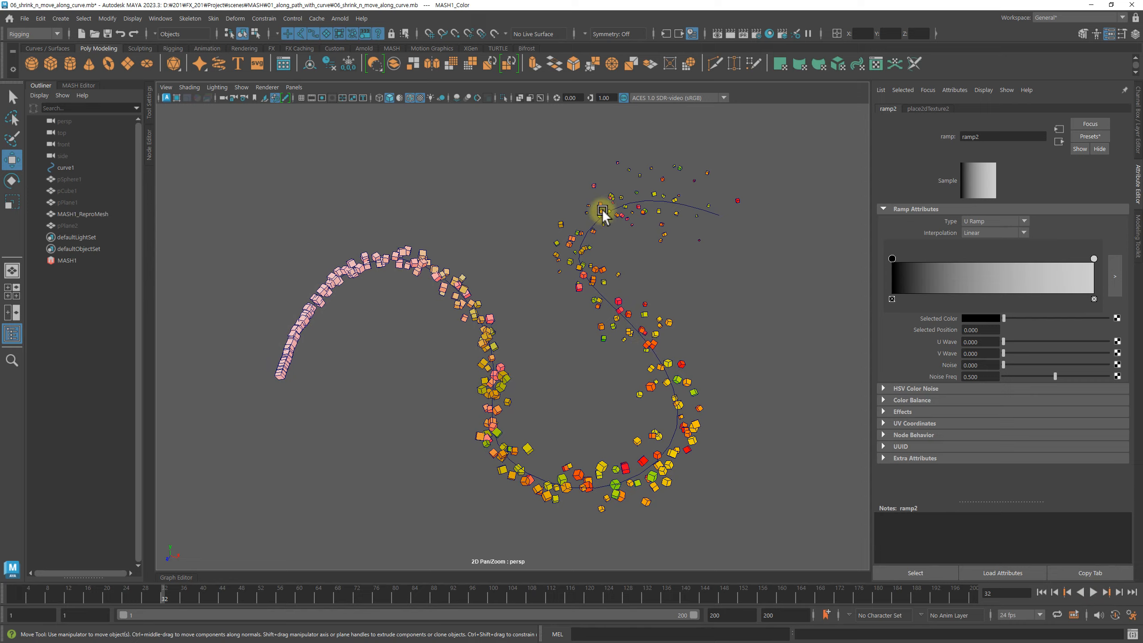
{"action": "left_click", "coordinate": [1042, 593]}
{"action": "left_click", "coordinate": [1094, 592]}
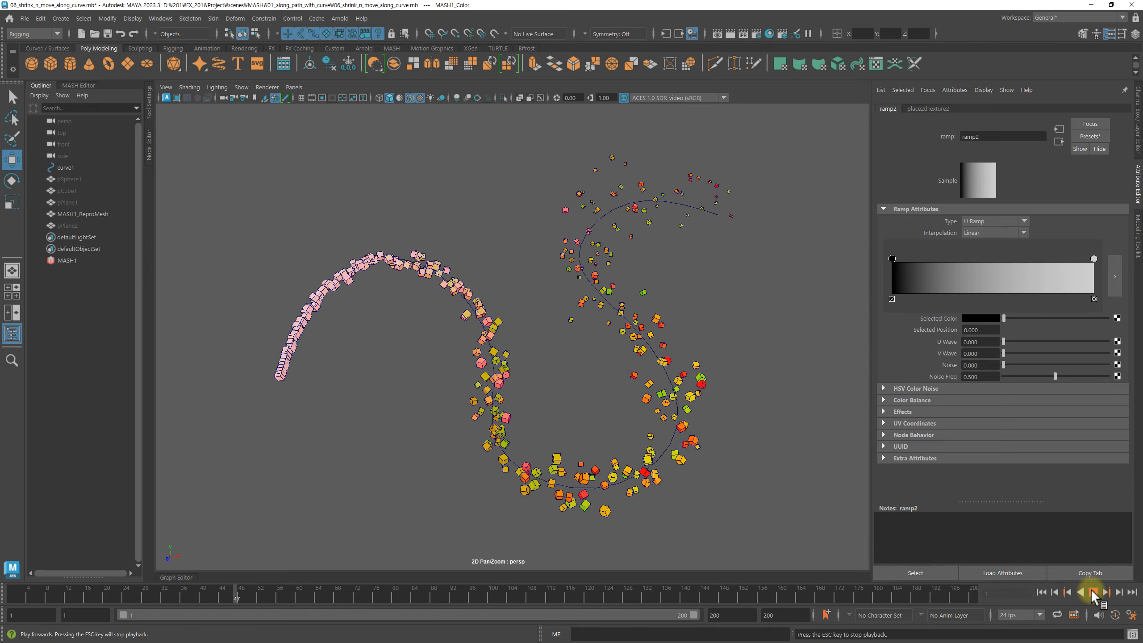
{"action": "left_click", "coordinate": [831, 549]}
{"action": "left_click", "coordinate": [304, 365]}
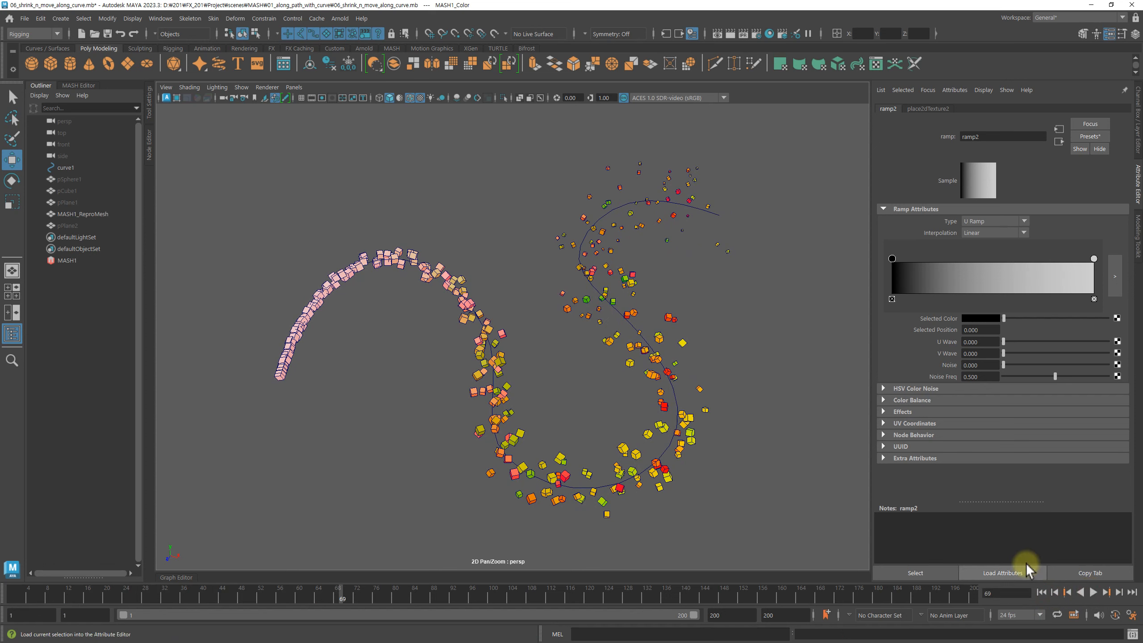
{"action": "left_click", "coordinate": [1043, 593]}
{"action": "left_click", "coordinate": [1093, 593]}
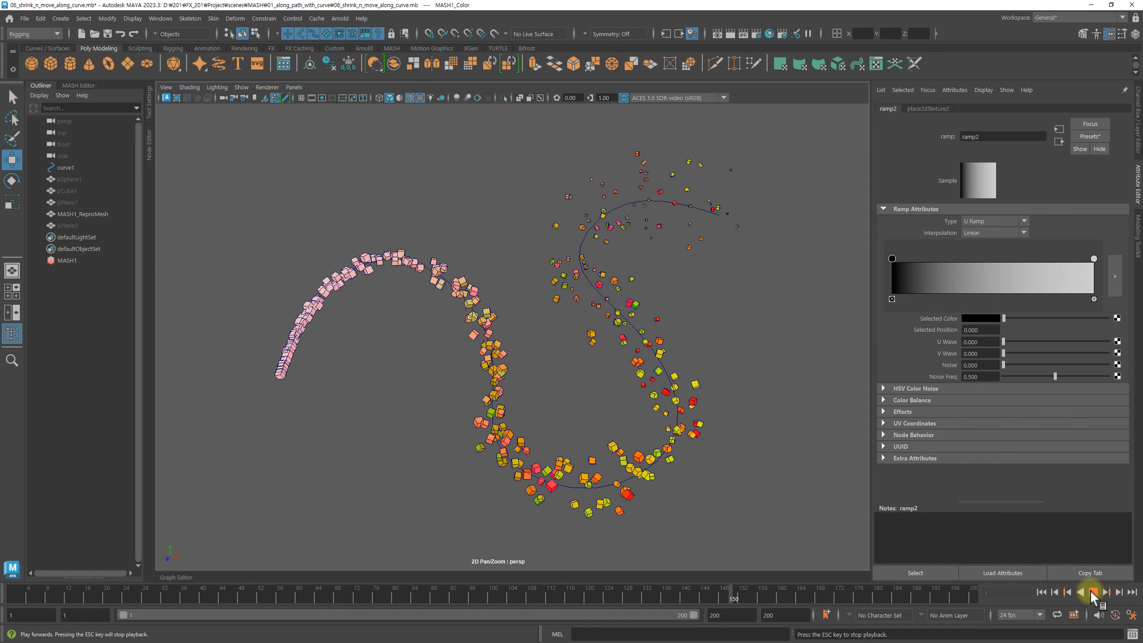
{"action": "left_click", "coordinate": [1094, 593]}
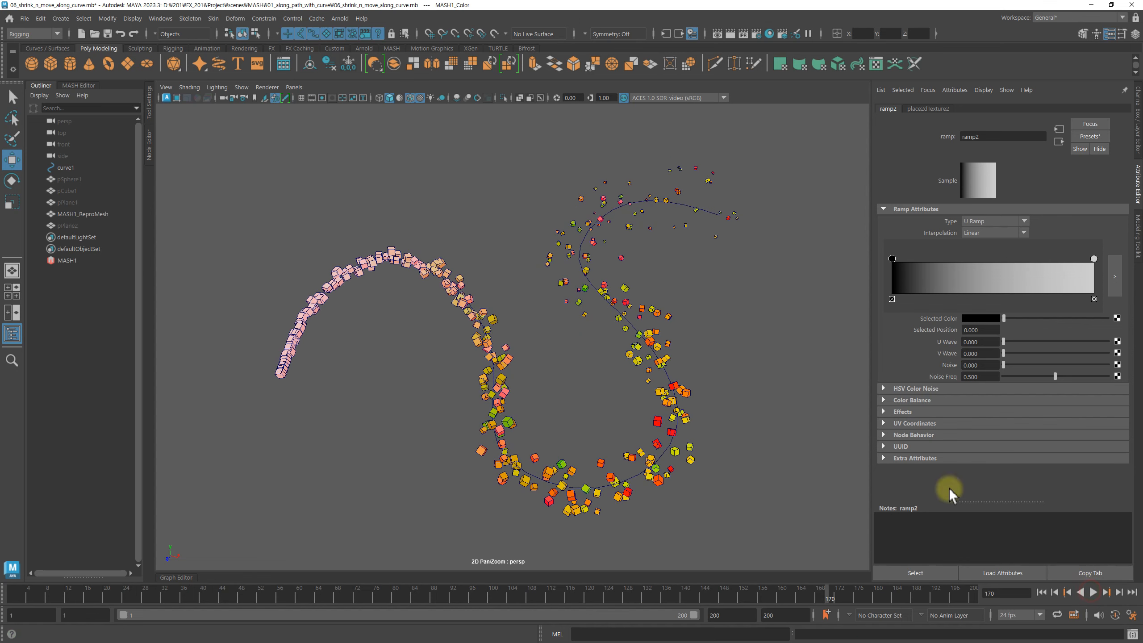
Step: Connect the ramp1 texture from the Hypershade to the Strength Map of MASH1_Color, minimize the Hypershade and open ramp1's attributes
{"action": "left_click", "coordinate": [81, 260]}
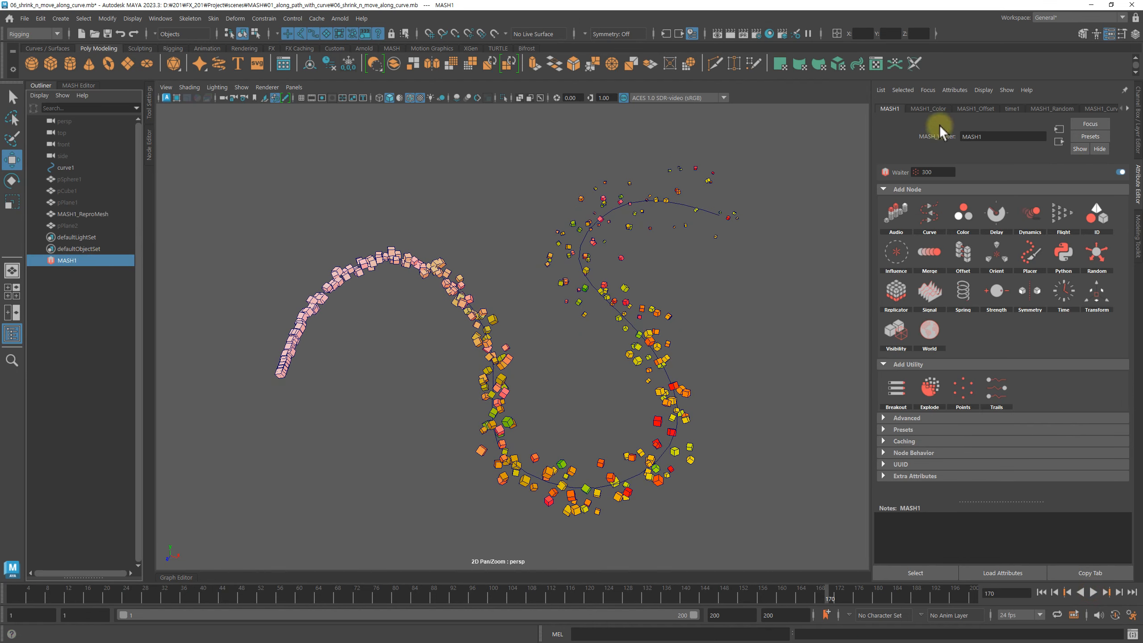
{"action": "left_click", "coordinate": [936, 110]}
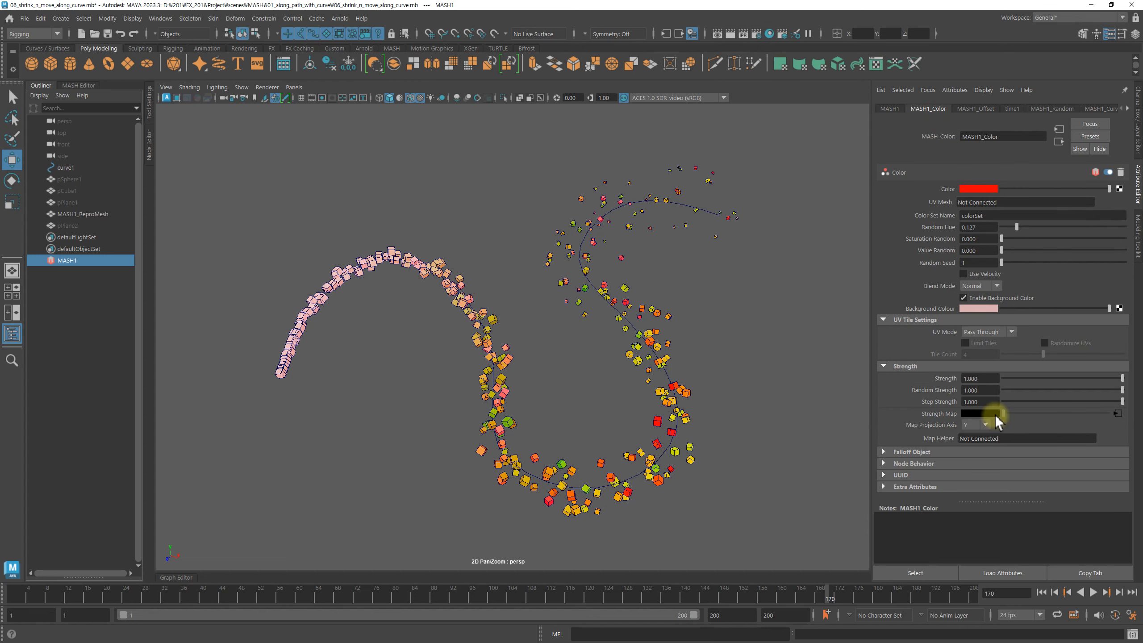
{"action": "left_click", "coordinate": [758, 36]}
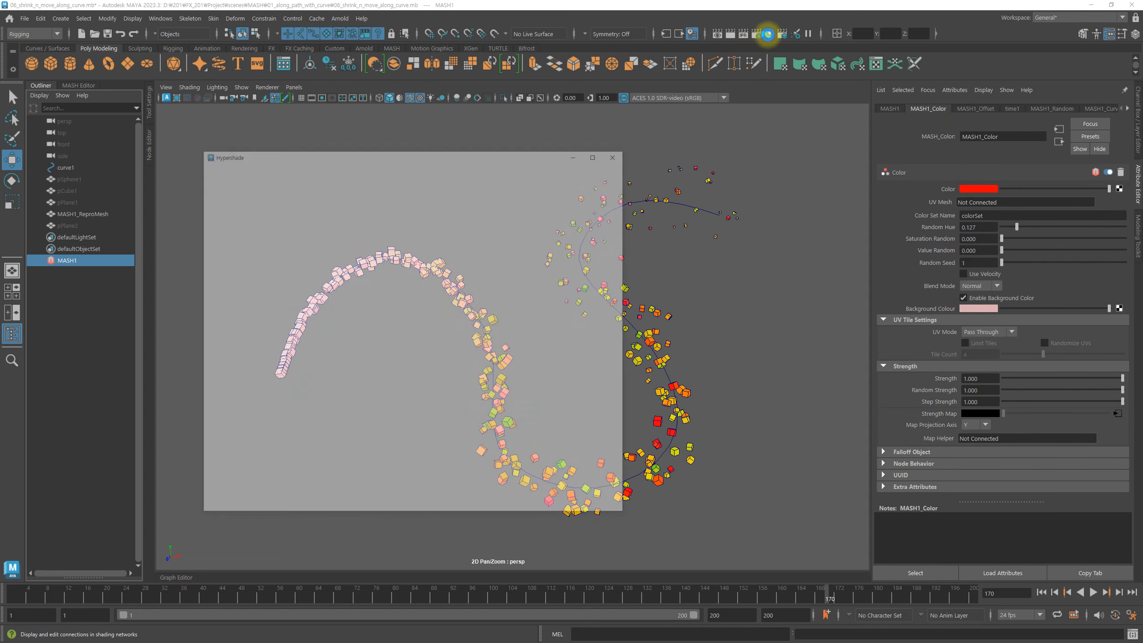
{"action": "left_click", "coordinate": [261, 204]}
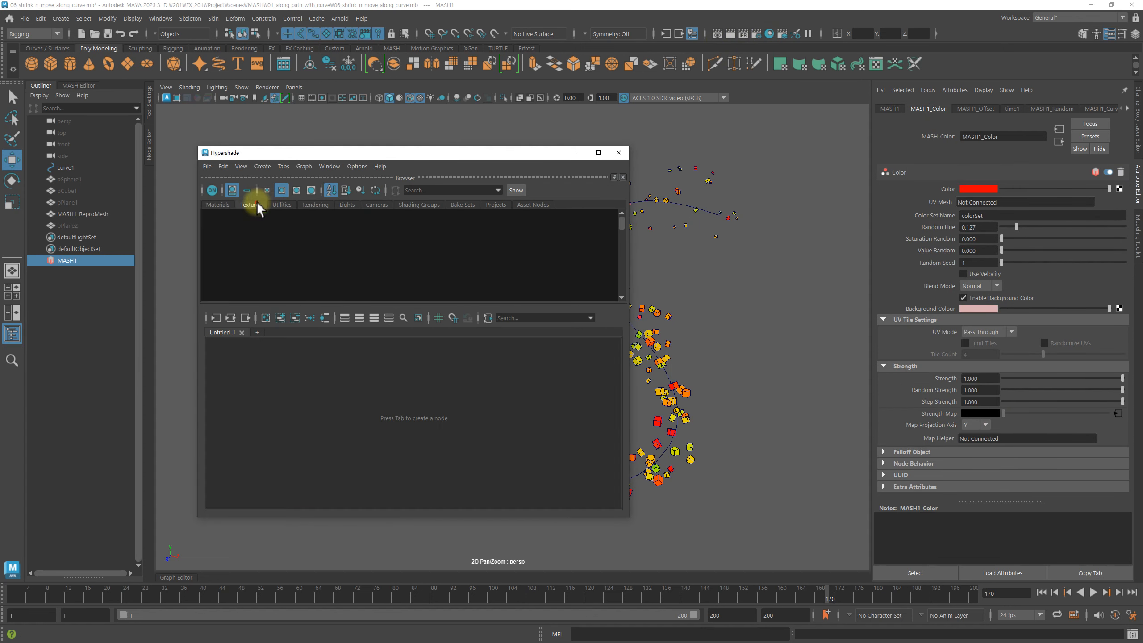
{"action": "middle_click_drag", "start_coordinate": [224, 238], "coordinate": [958, 414]}
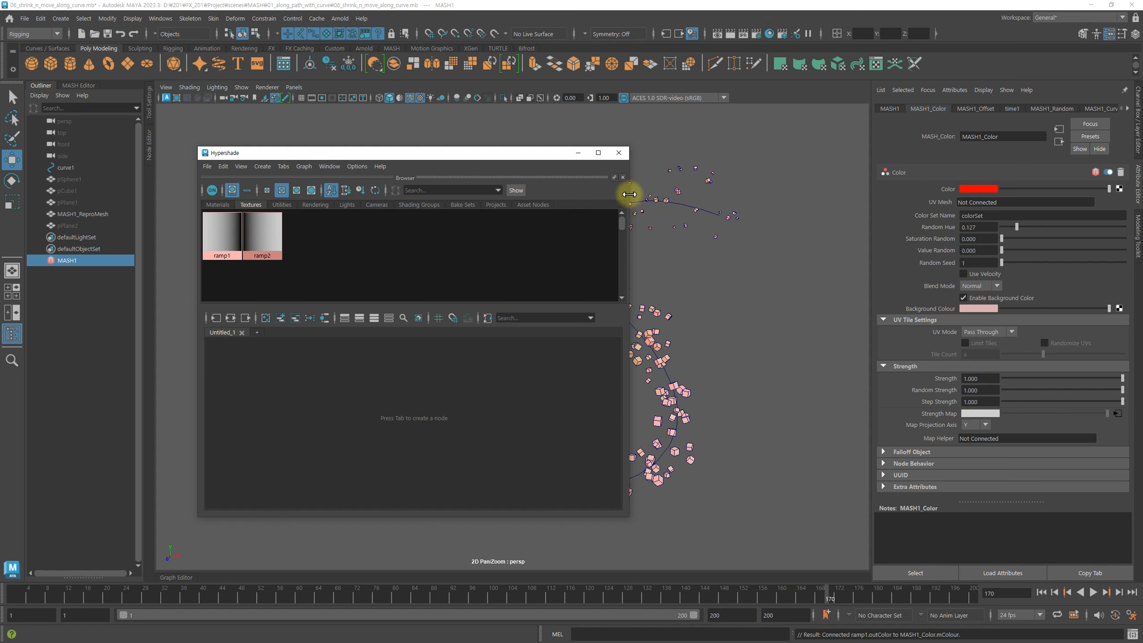
{"action": "left_click", "coordinate": [578, 153]}
{"action": "left_click", "coordinate": [1118, 413]}
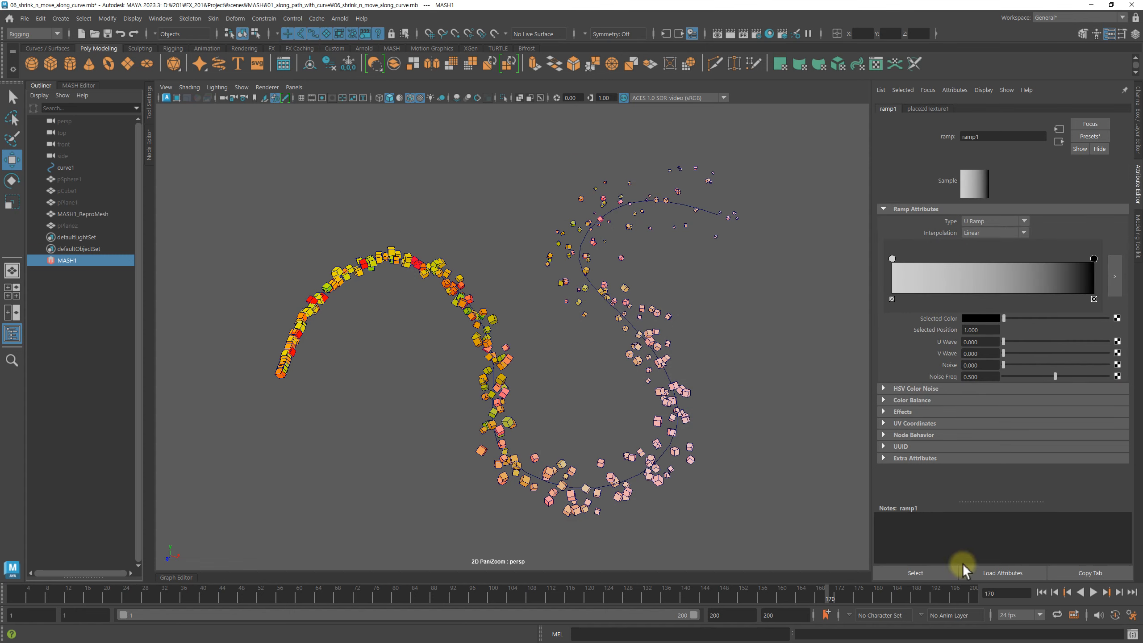
Step: Play the animation from the first frame to review the cube colours driven by ramp1, and stop playback
{"action": "left_click", "coordinate": [1042, 593]}
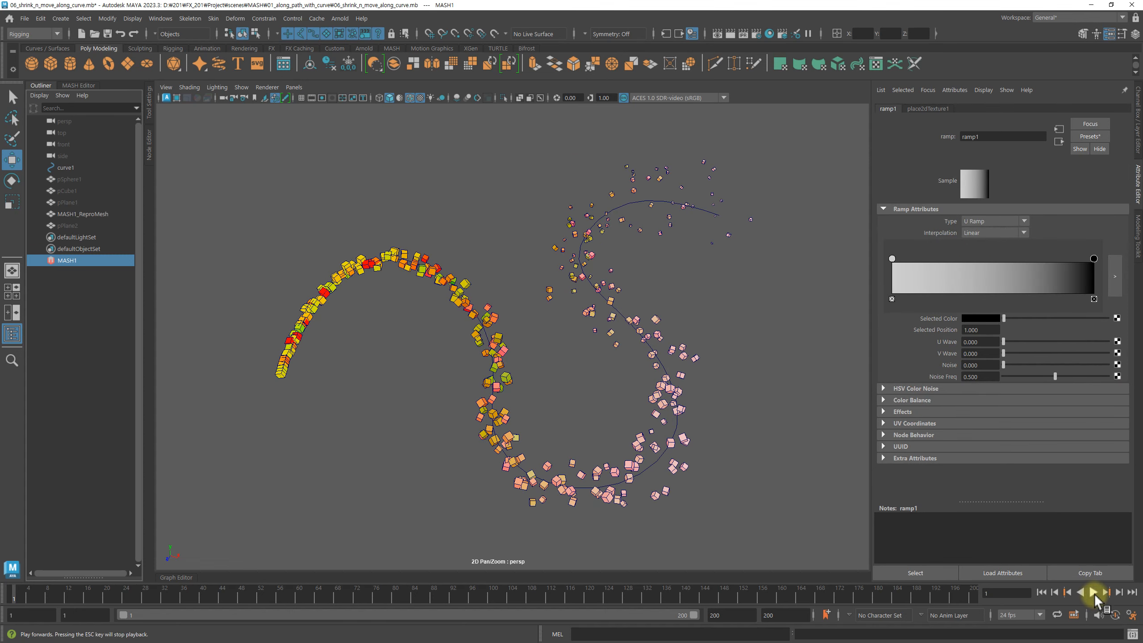
{"action": "left_click", "coordinate": [1094, 592]}
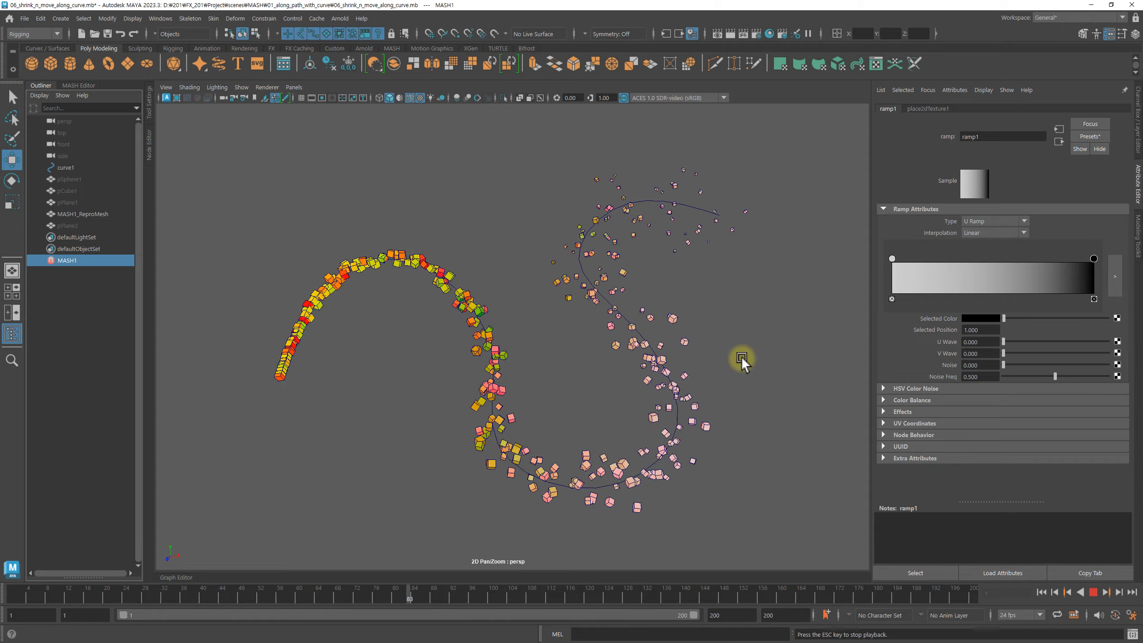
{"action": "left_click_drag", "start_coordinate": [772, 372], "coordinate": [770, 362], "text": "alt"}
{"action": "right_click_drag", "start_coordinate": [738, 364], "coordinate": [755, 368], "text": "alt"}
{"action": "left_click_drag", "start_coordinate": [755, 369], "coordinate": [760, 366], "text": "alt"}
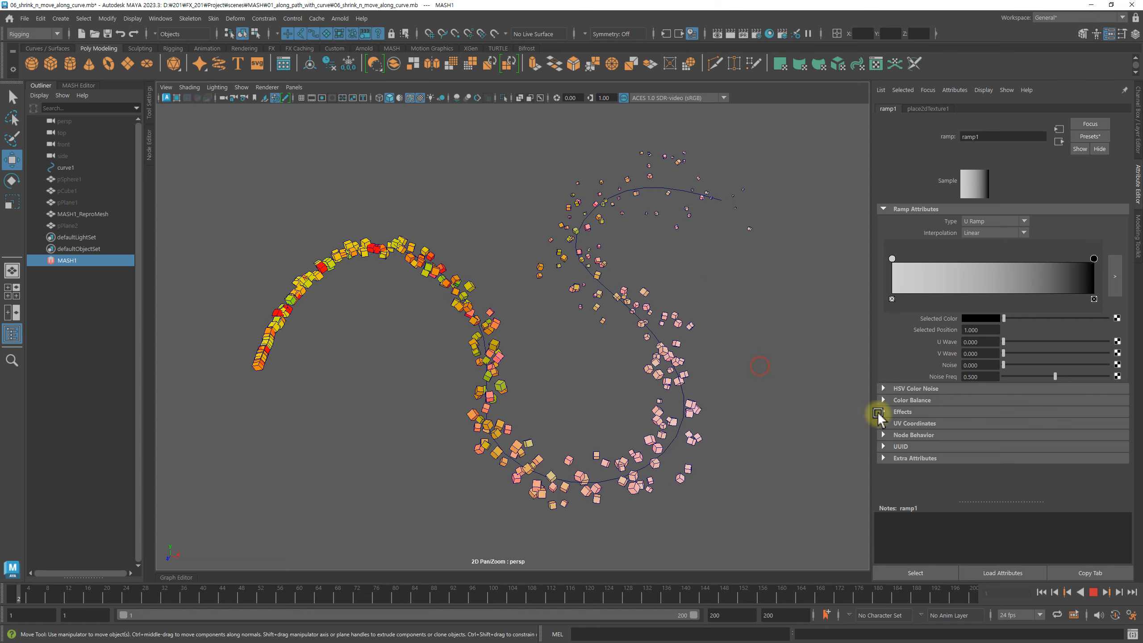
{"action": "left_click", "coordinate": [1092, 592]}
Step: Select the MASH1 network to show its attributes
{"action": "left_click", "coordinate": [82, 261]}
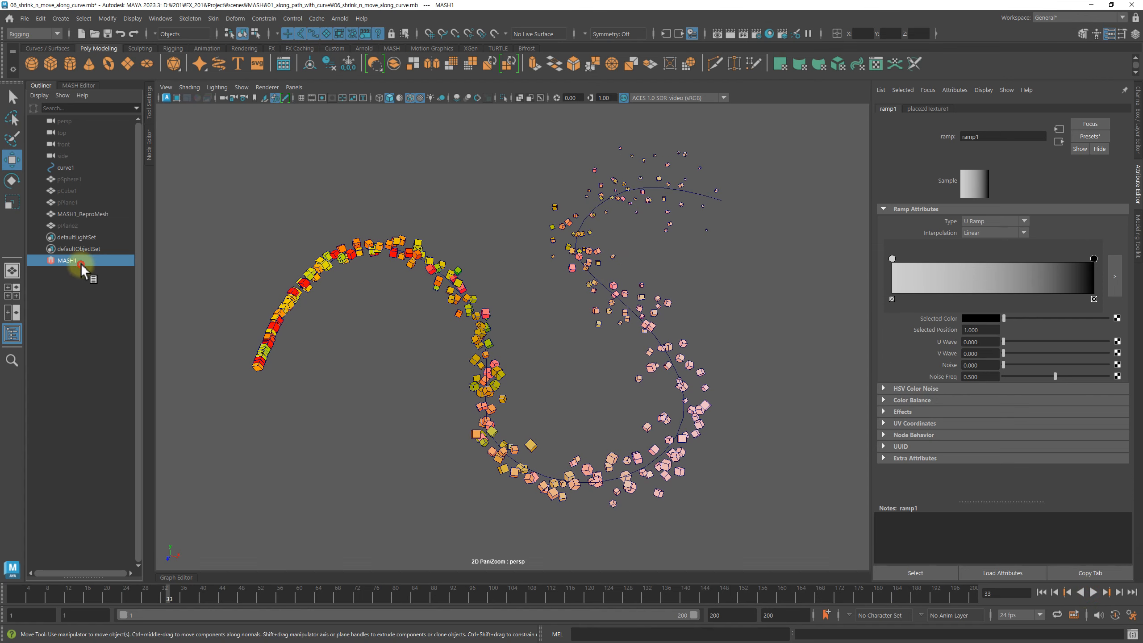